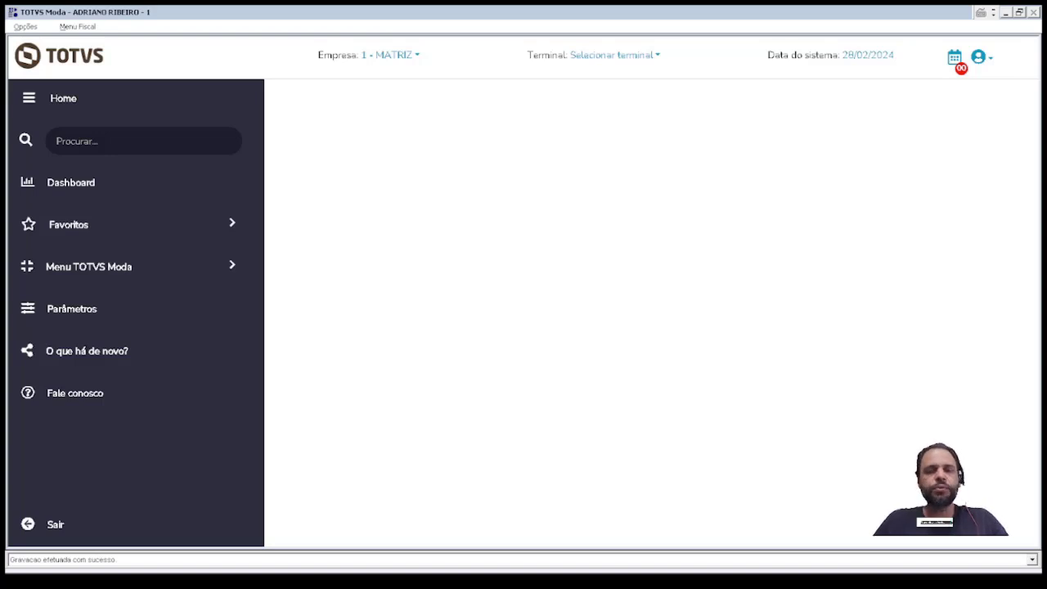
# Step: Enter the program code admfl034 in the Procurar search box
pyautogui.click(95, 142)
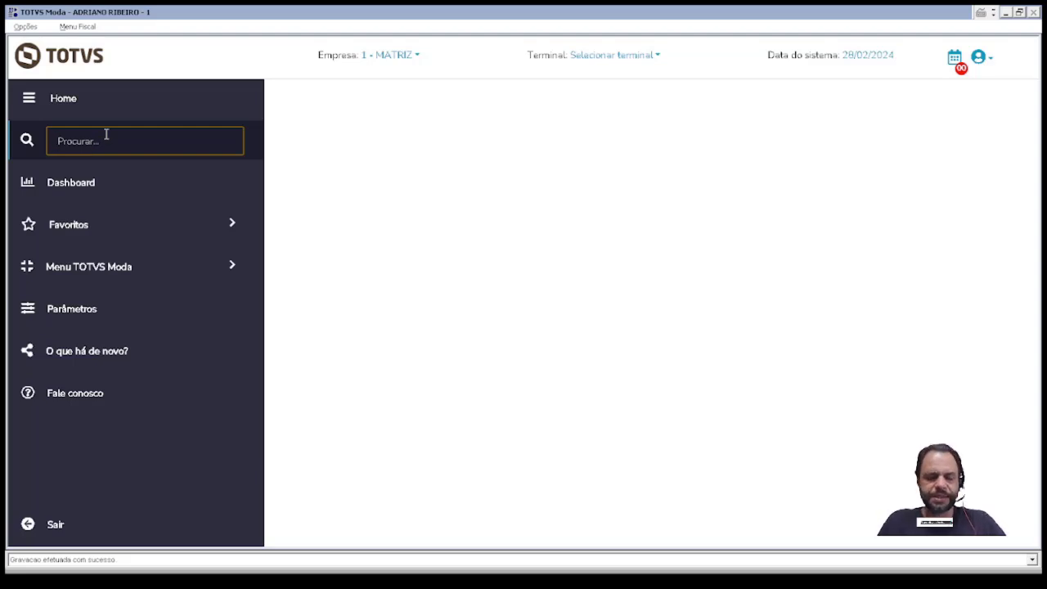
pyautogui.write('admfl034')
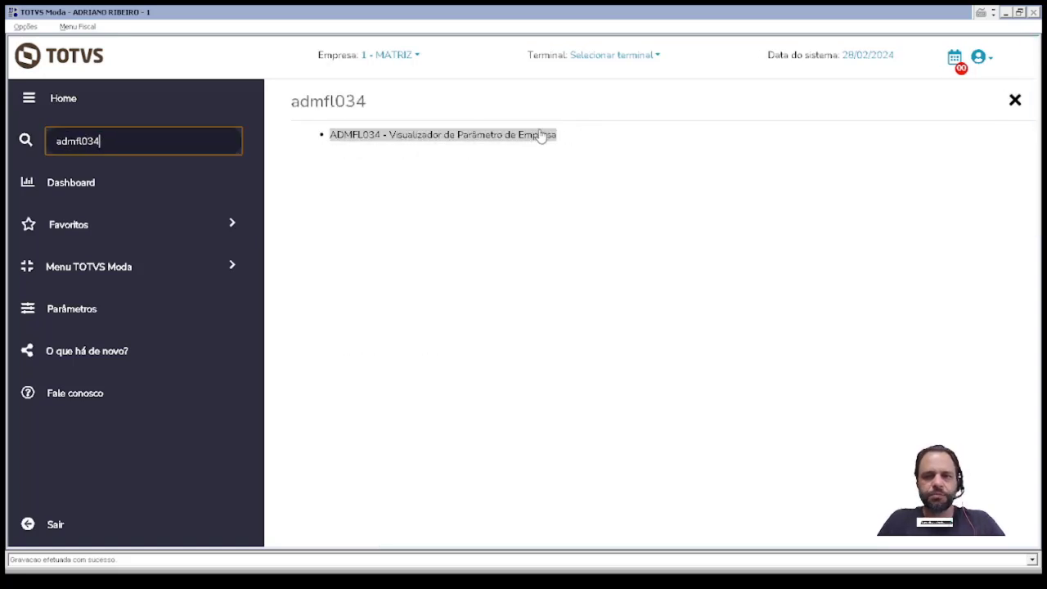
pyautogui.click(29, 146)
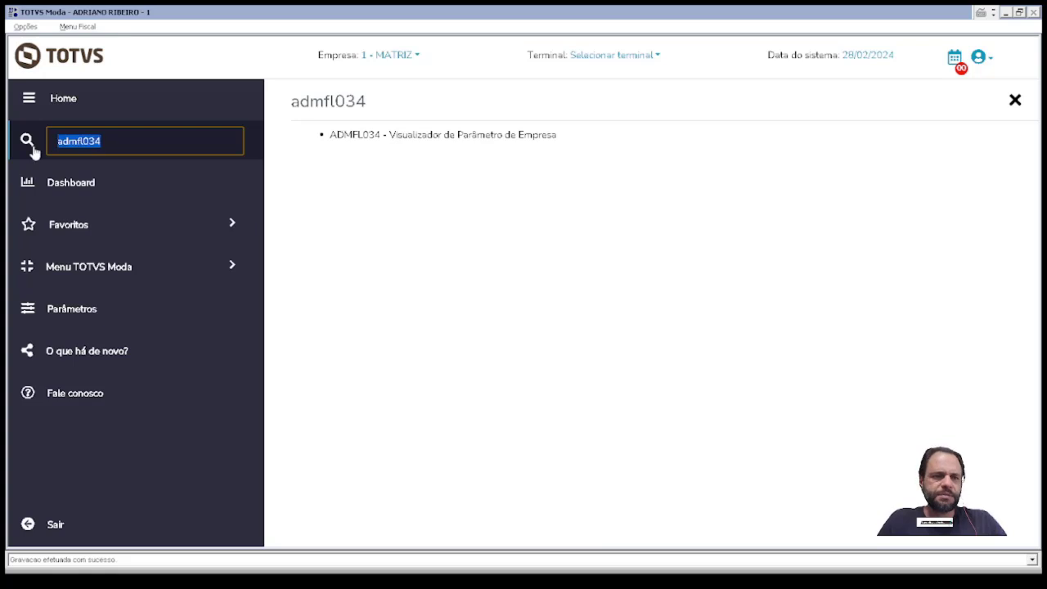
pyautogui.write('admfm014')
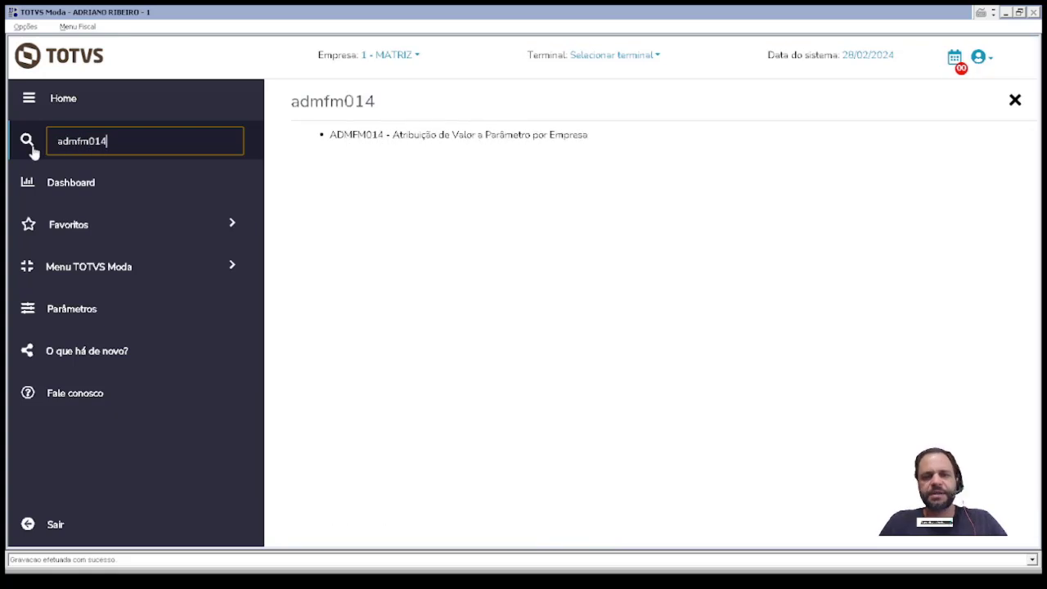
pyautogui.press('BackSpace')
pyautogui.press('BackSpace')
pyautogui.press('BackSpace')
pyautogui.press('BackSpace')
pyautogui.press('BackSpace')
pyautogui.press('BackSpace')
pyautogui.press('BackSpace')
pyautogui.press('BackSpace')
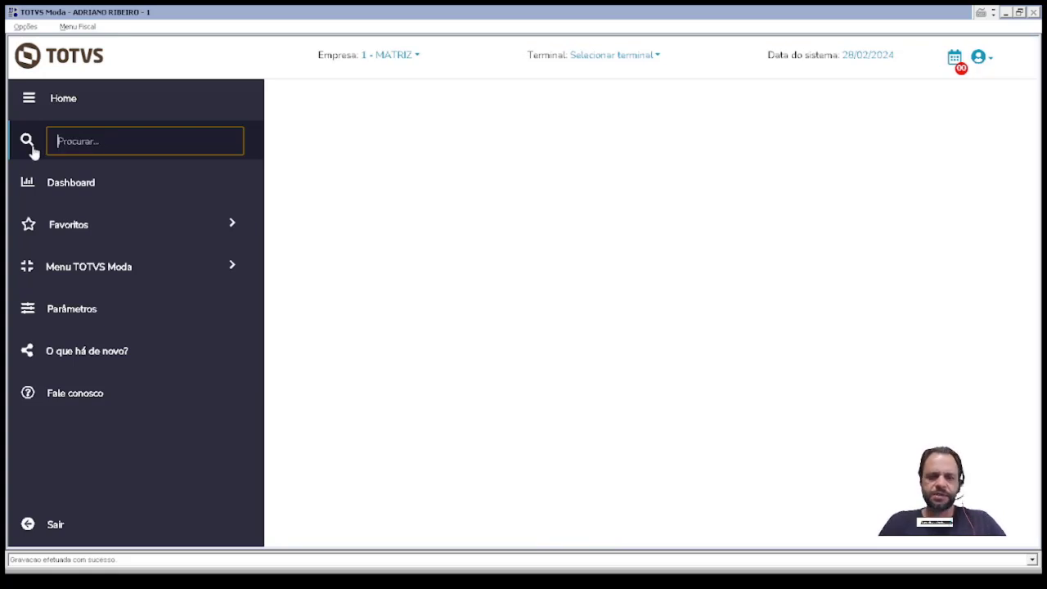
# Step: Open ADMFL034 and filter the parameter list by *RESTRI*
pyautogui.write('admfl034')
pyautogui.press('Return')
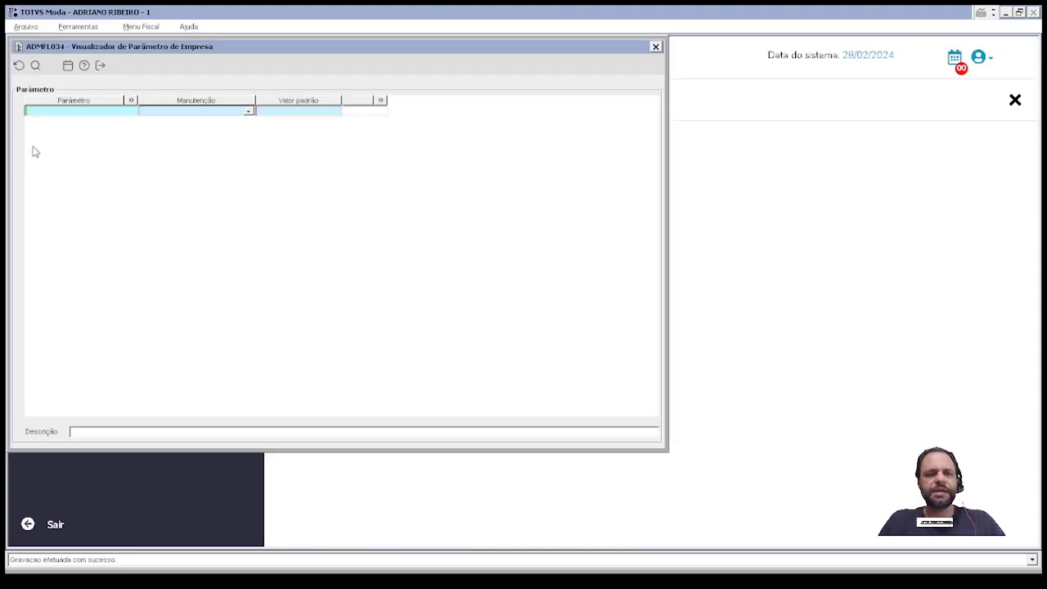
pyautogui.write('*RESTR')
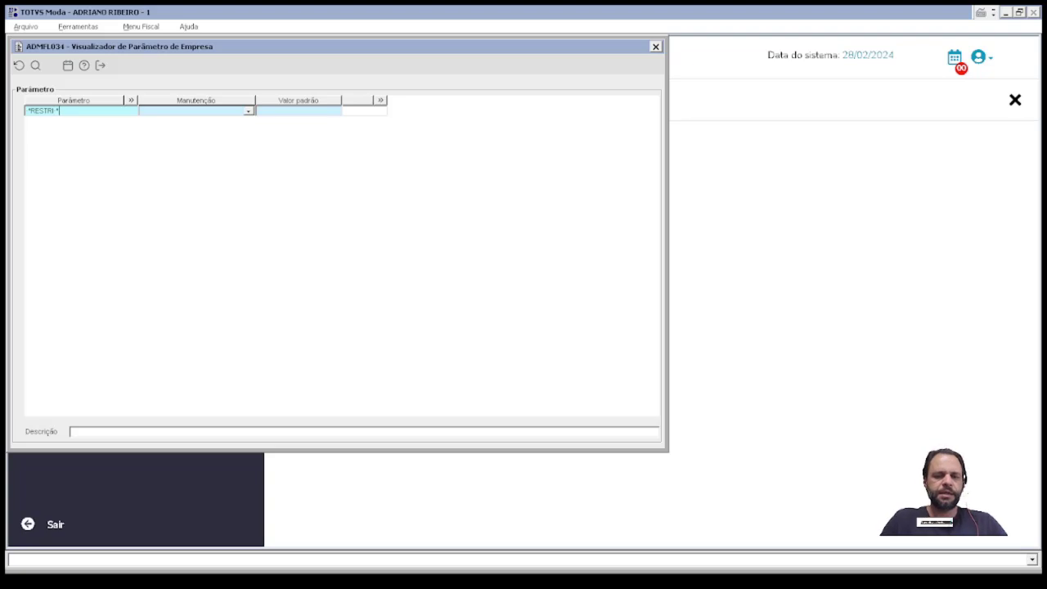
pyautogui.write('I*')
pyautogui.press('Return')
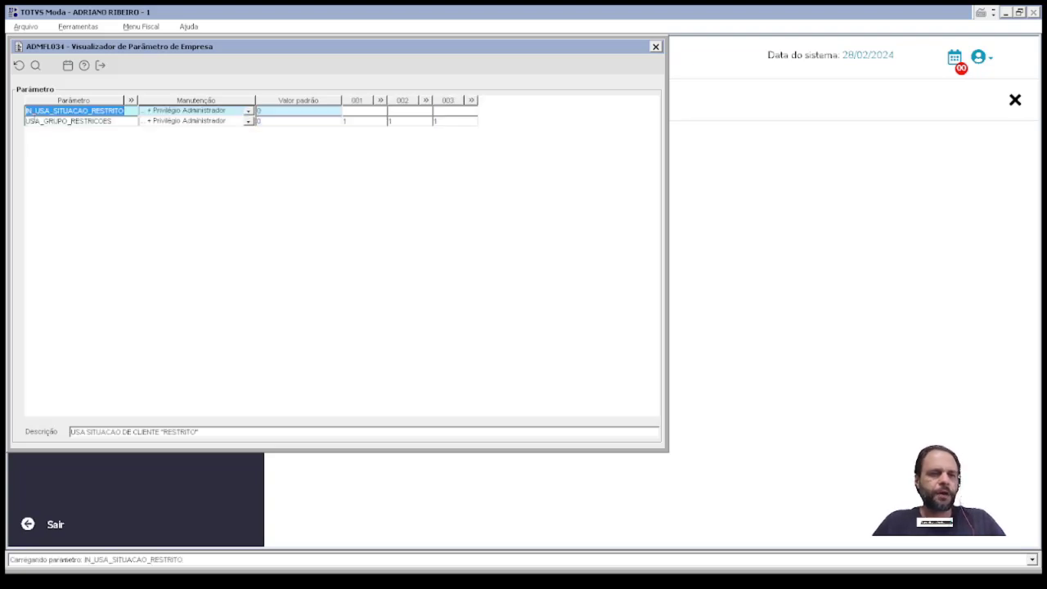
# Step: Check that USA_GRUPO_RESTRICOES is 1 for each company, then close the value window
pyautogui.moveTo(29, 121); pyautogui.dragTo(135, 136)
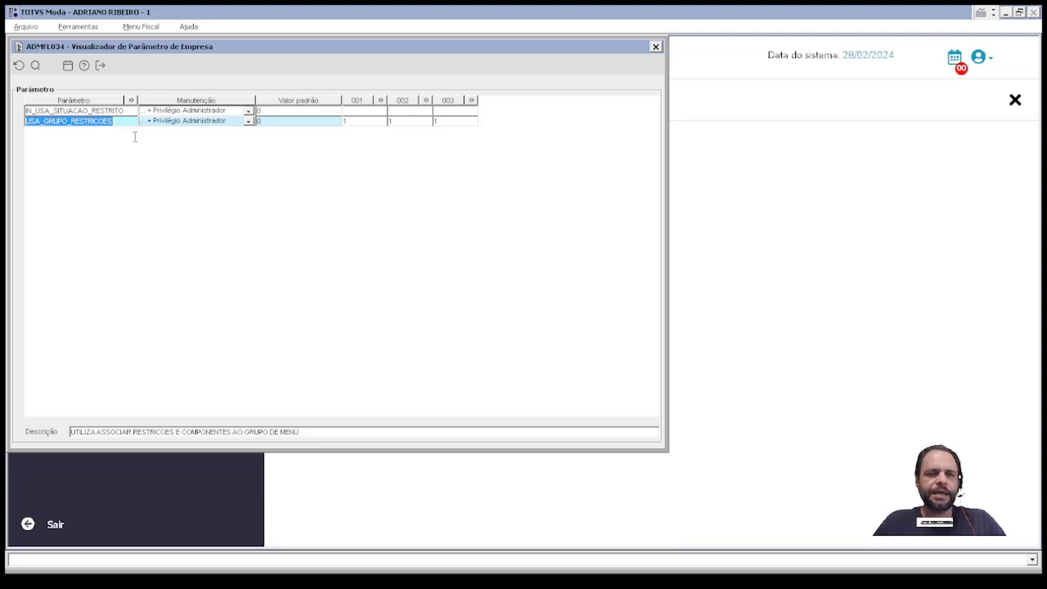
pyautogui.doubleClick(360, 121)
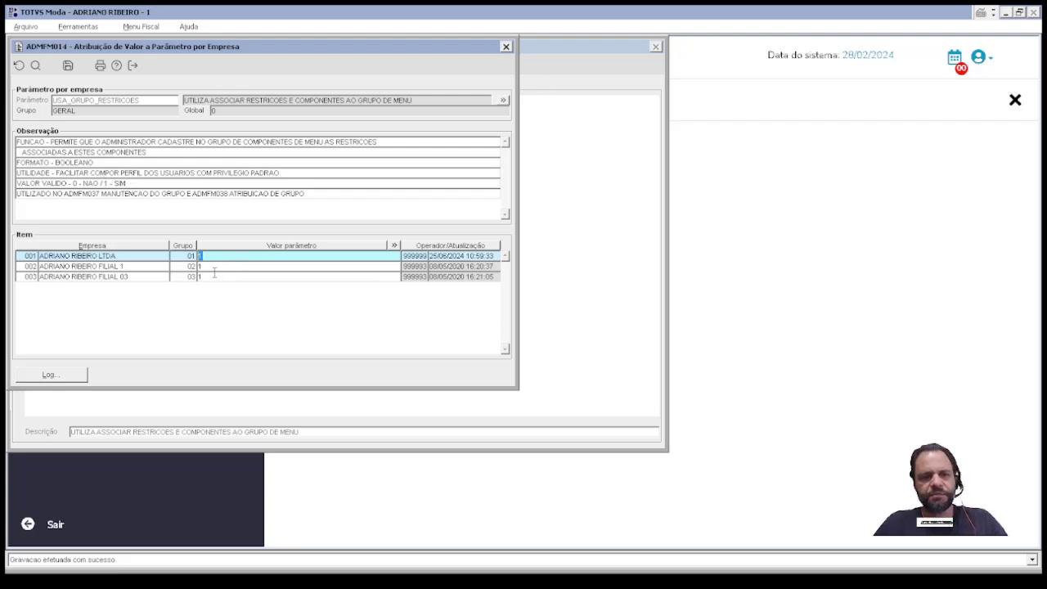
pyautogui.press('Down')
pyautogui.press('Down')
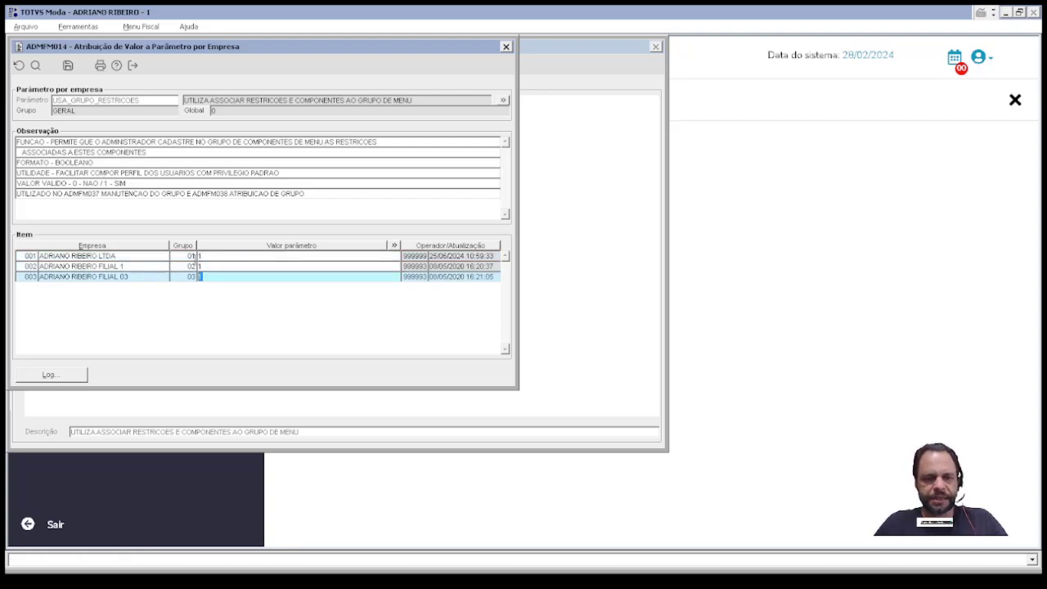
pyautogui.press('Up')
pyautogui.press('Up')
pyautogui.press('Escape')
pyautogui.press('Escape')
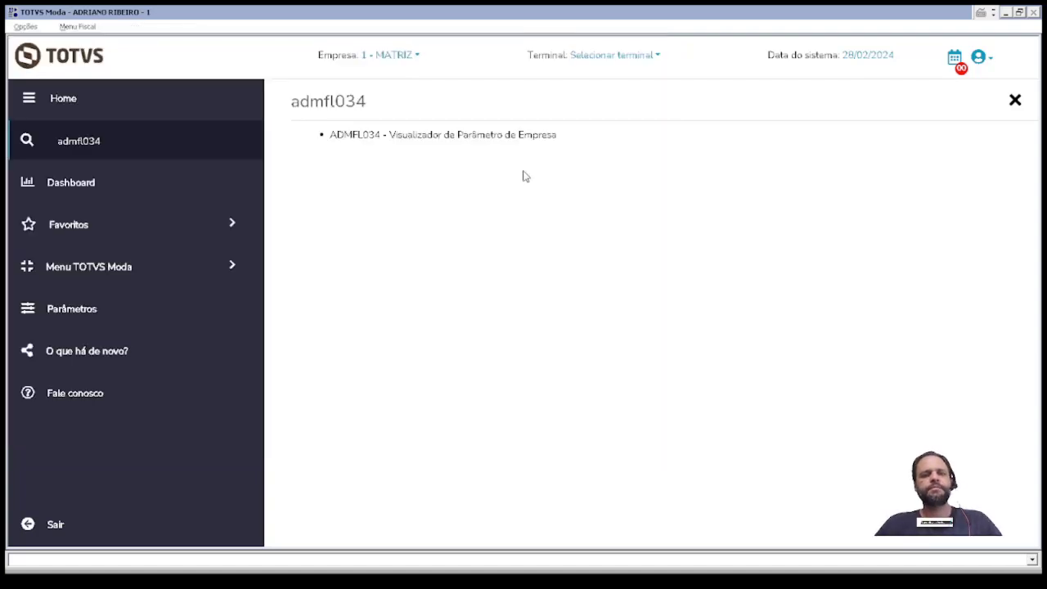
# Step: In ADMFM036 under Administração, add menu group 201 COMERCIAL, save it and close
pyautogui.click(144, 272)
pyautogui.click(145, 275)
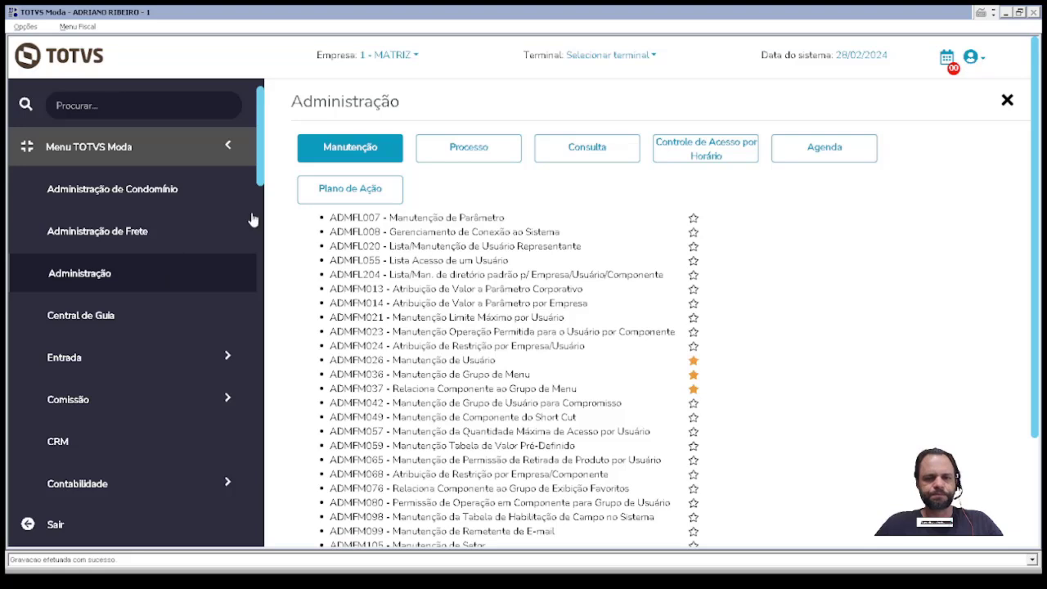
pyautogui.click(460, 378)
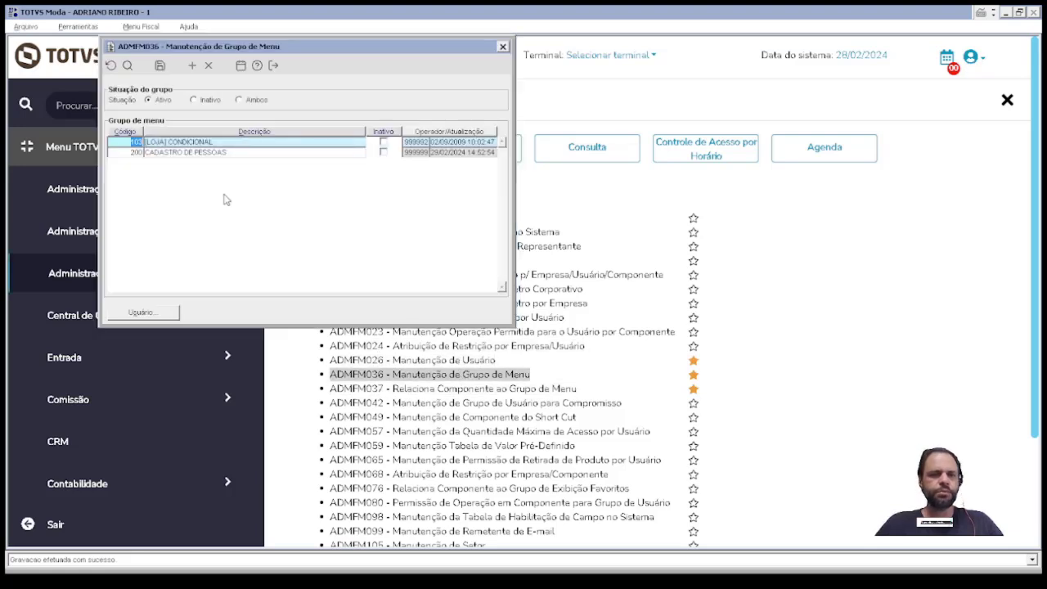
pyautogui.click(194, 185)
pyautogui.write('20')
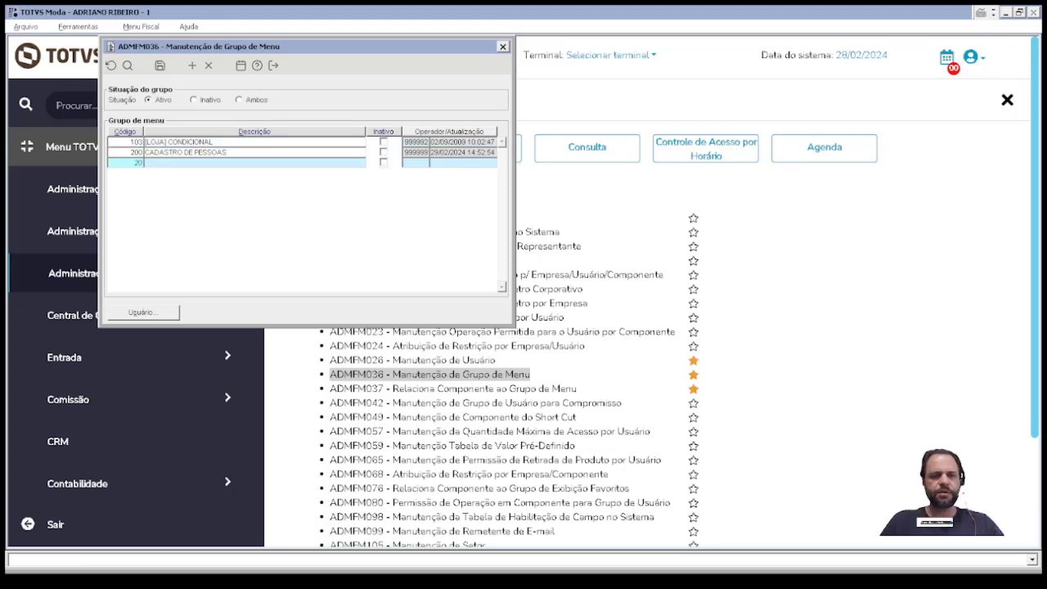
pyautogui.write('1COMERCIAL')
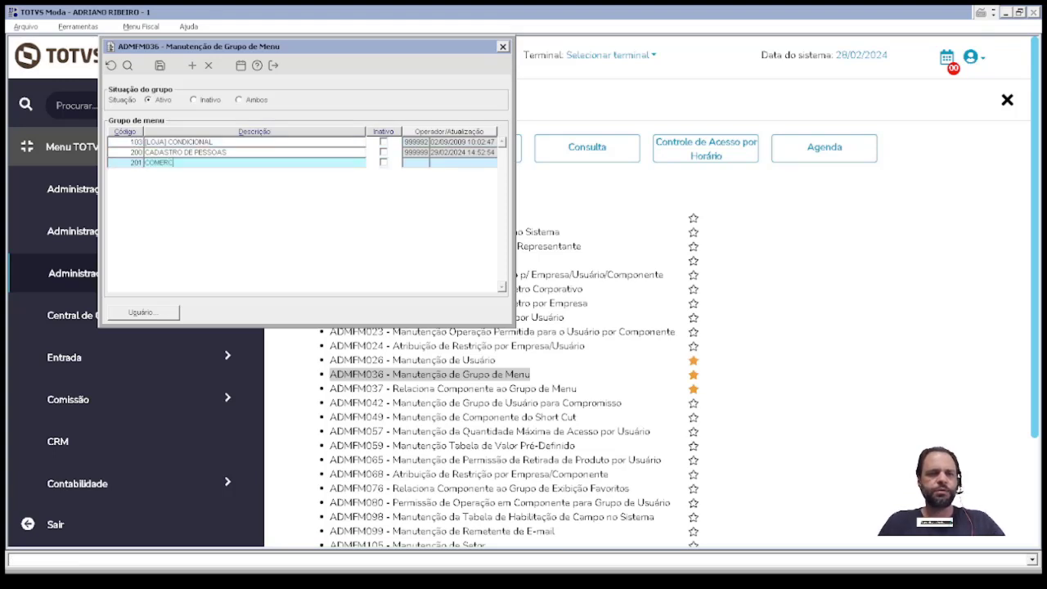
pyautogui.press('F10')
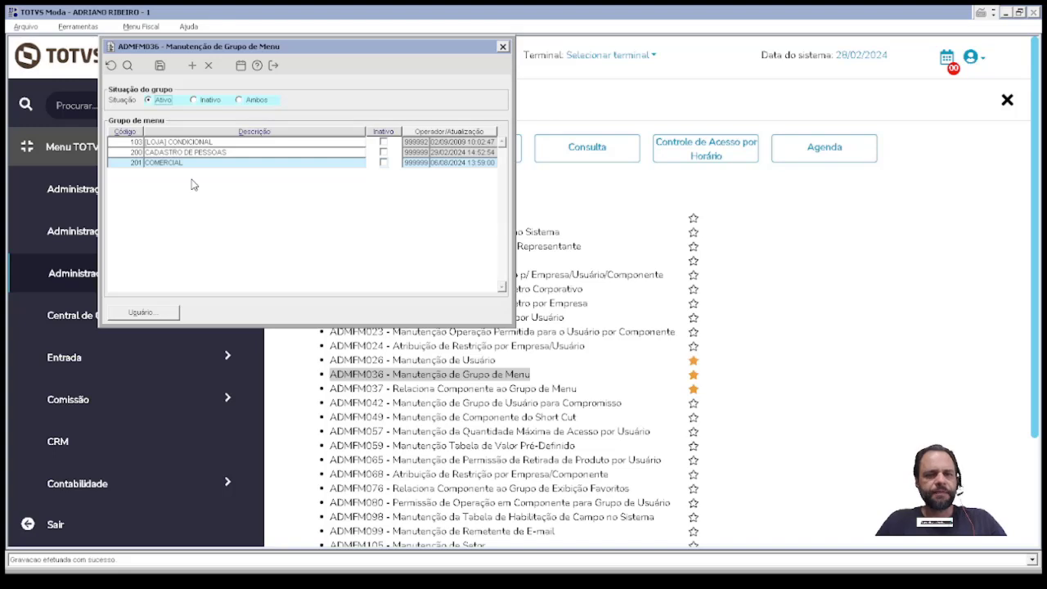
pyautogui.press('Escape')
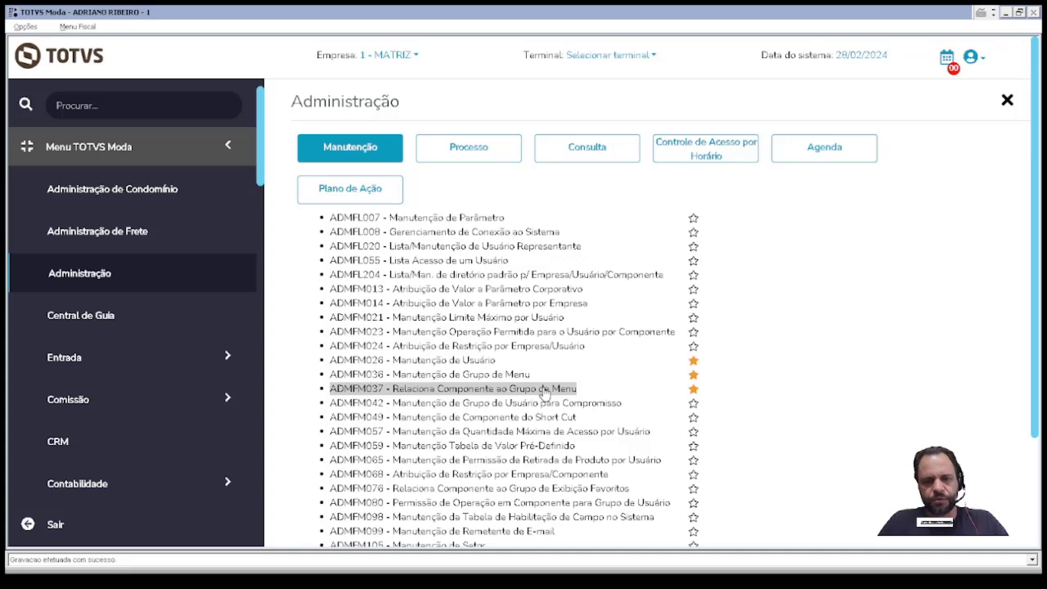
# Step: Look for ADMFM139 through the program search and the auxiliary program lookup
pyautogui.click(544, 393)
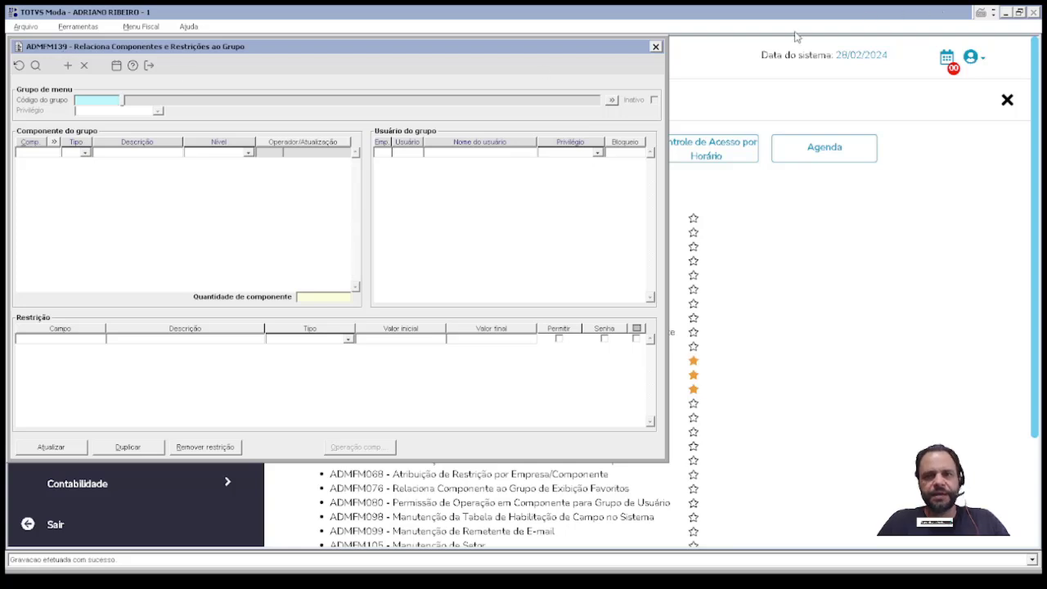
pyautogui.click(655, 47)
pyautogui.doubleClick(131, 120)
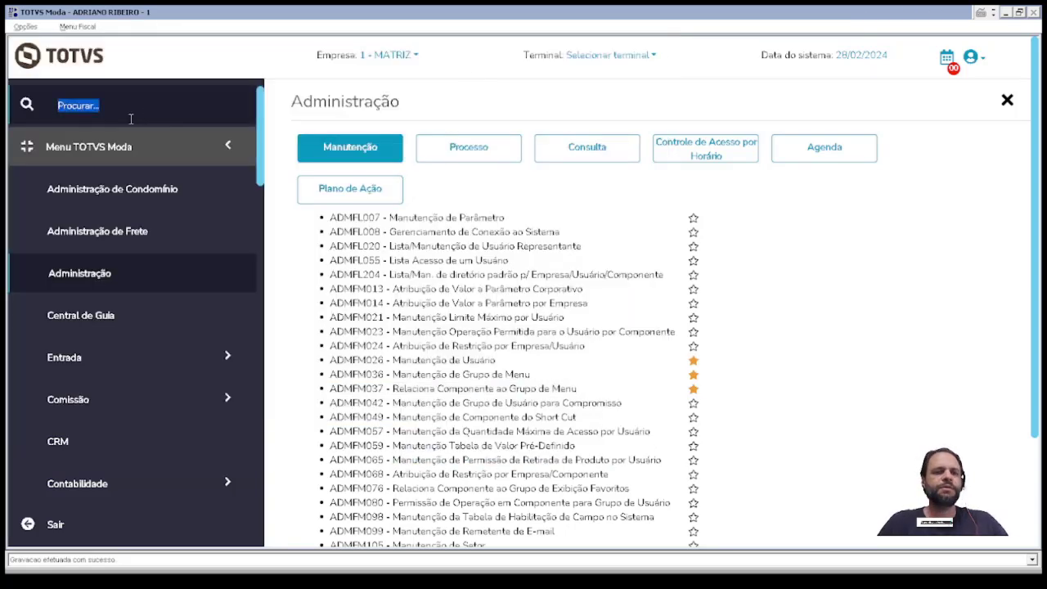
pyautogui.click(112, 101)
pyautogui.write('admfm139')
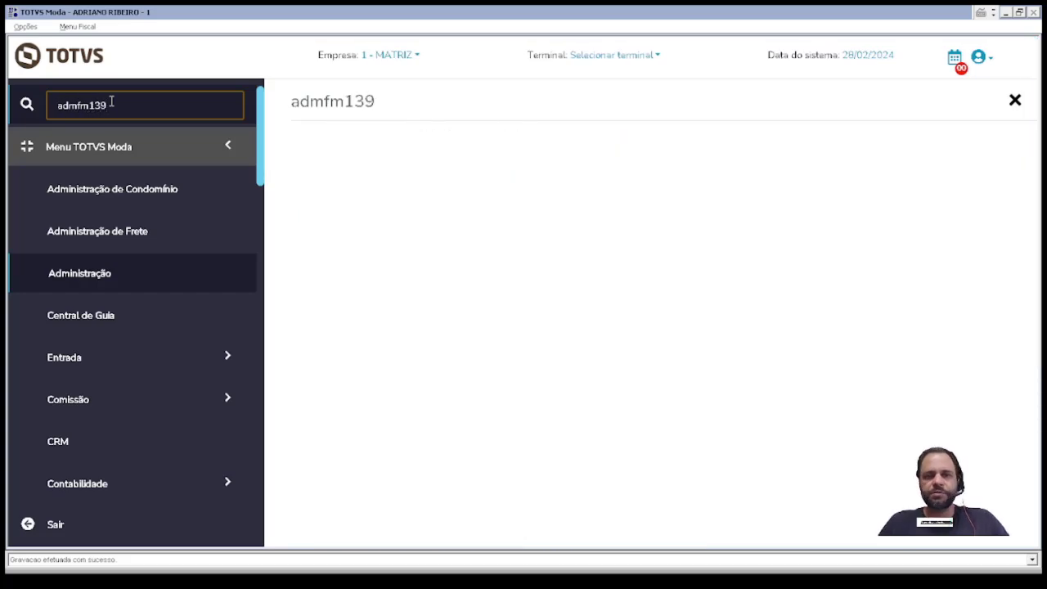
pyautogui.click(38, 28)
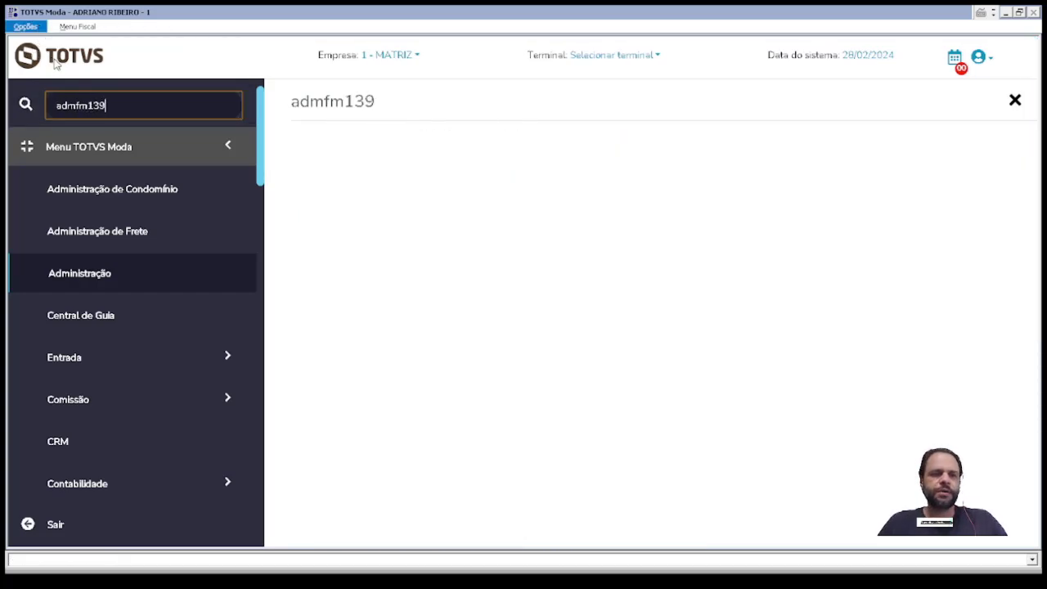
pyautogui.write('ADMFM139')
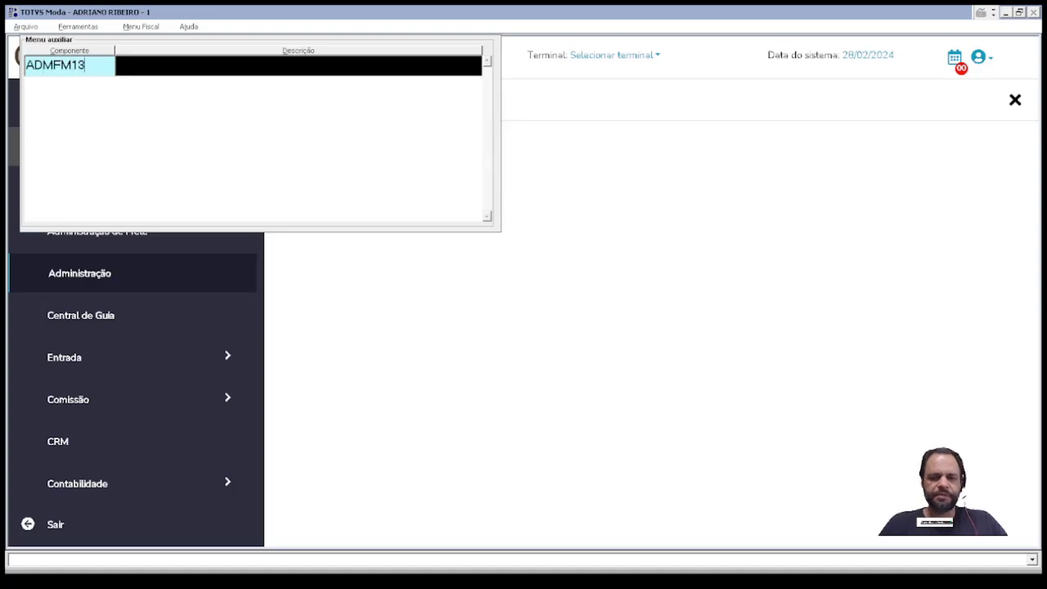
pyautogui.press('Return')
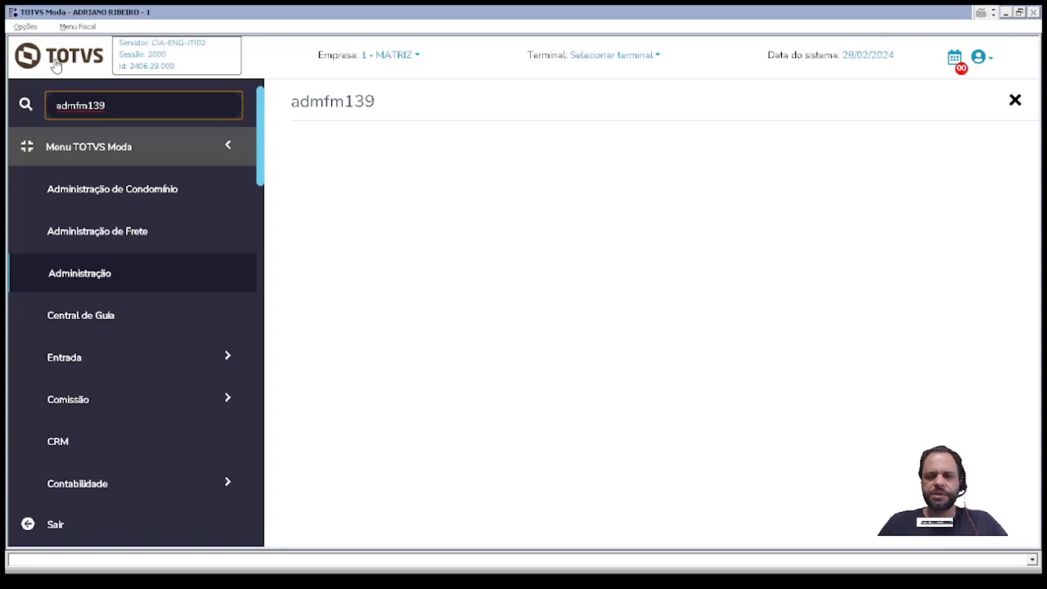
pyautogui.press('BackSpace')
pyautogui.press('BackSpace')
pyautogui.press('BackSpace')
pyautogui.press('BackSpace')
pyautogui.press('BackSpace')
pyautogui.press('BackSpace')
pyautogui.press('BackSpace')
pyautogui.press('BackSpace')
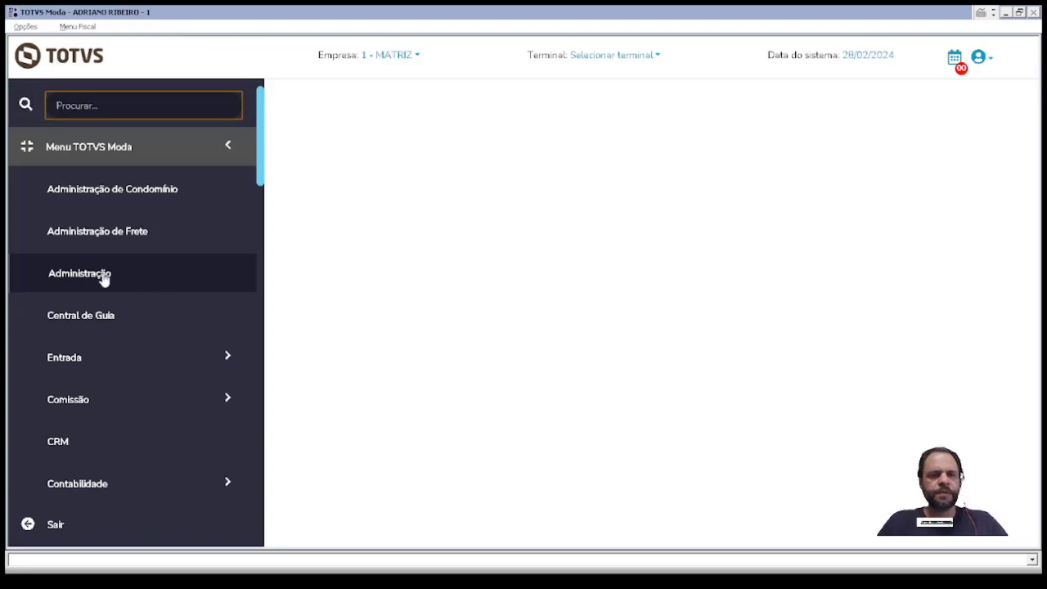
# Step: Open Relaciona Componentes e Restrições ao Grupo from Administração and centre its window
pyautogui.click(104, 279)
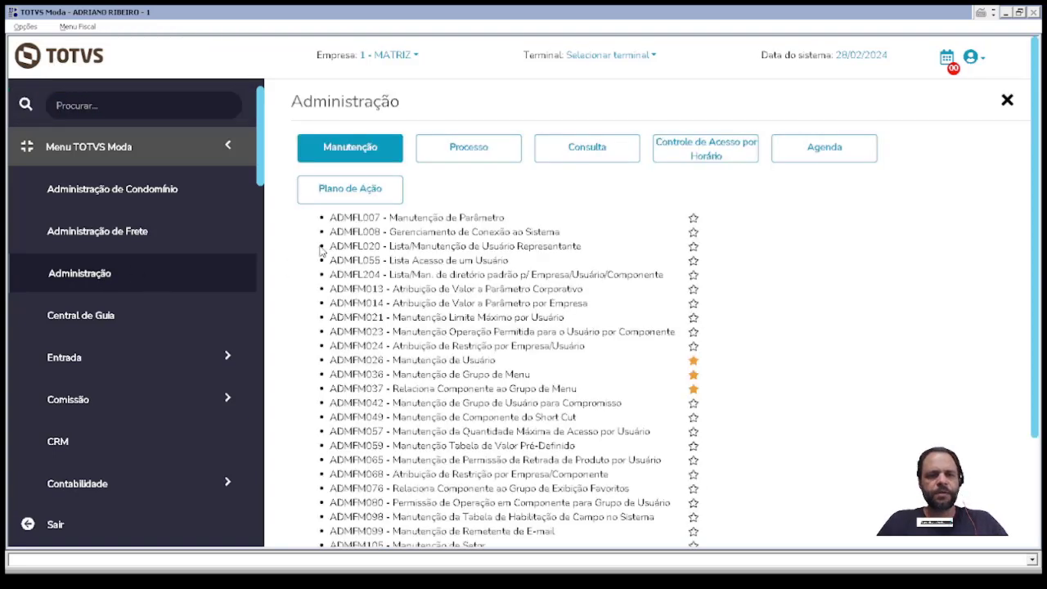
pyautogui.click(368, 389)
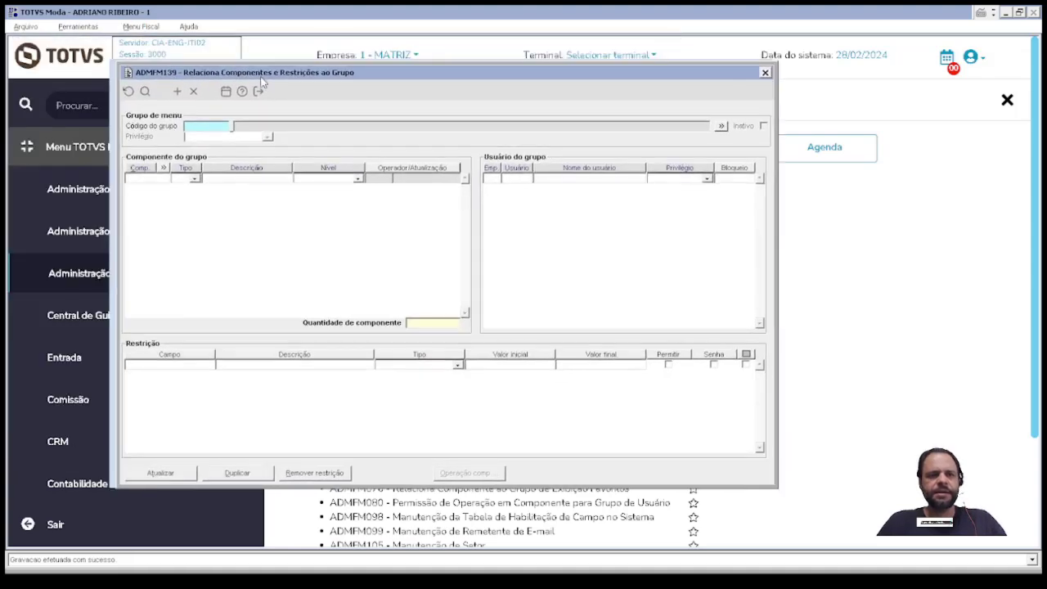
pyautogui.moveTo(261, 79); pyautogui.dragTo(322, 98)
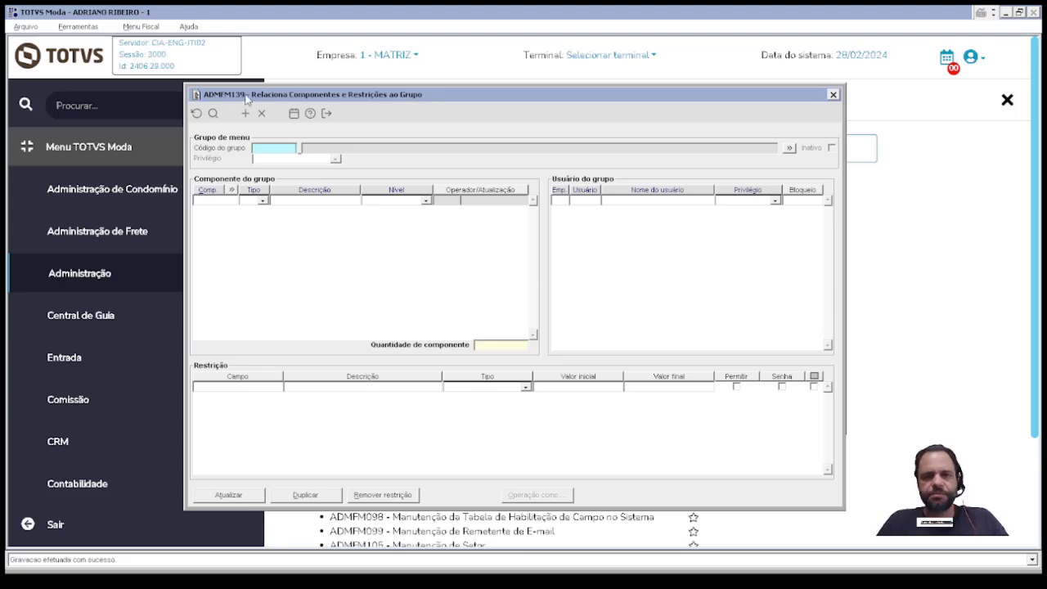
# Step: Pick menu group 201 COMERCIAL as the group code
pyautogui.doubleClick(256, 148)
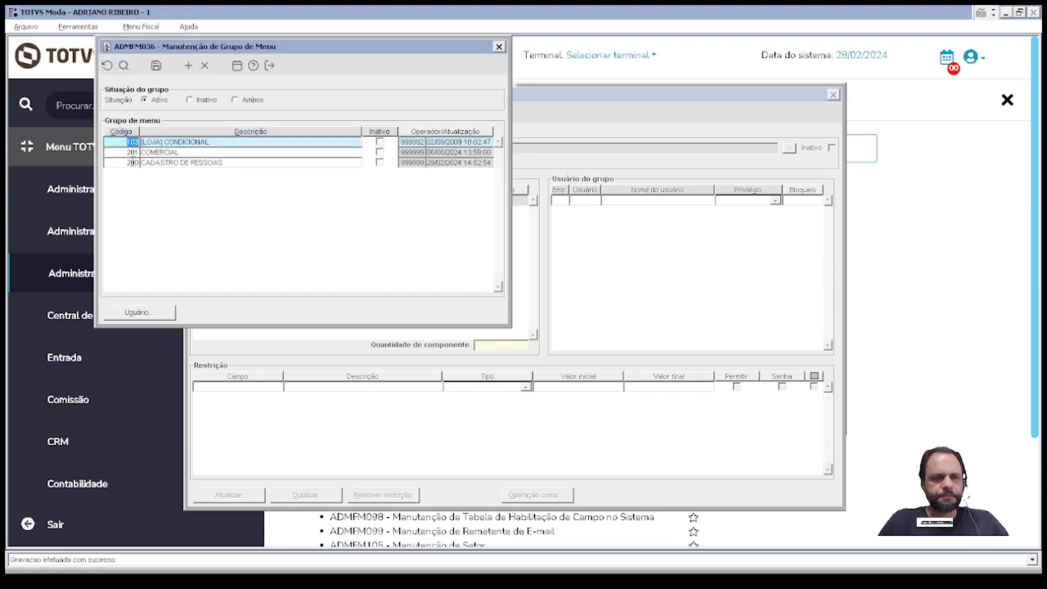
pyautogui.click(121, 151)
pyautogui.doubleClick(121, 151)
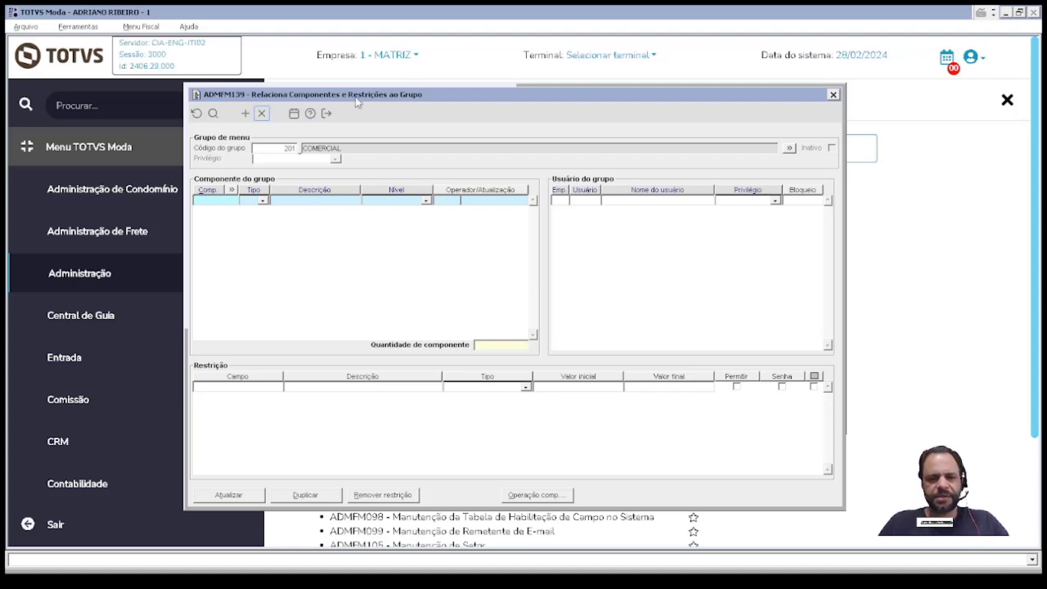
# Step: Add component TRAFM060 with full Con / Inc / Alt / Exc access
pyautogui.write('TRAFM060')
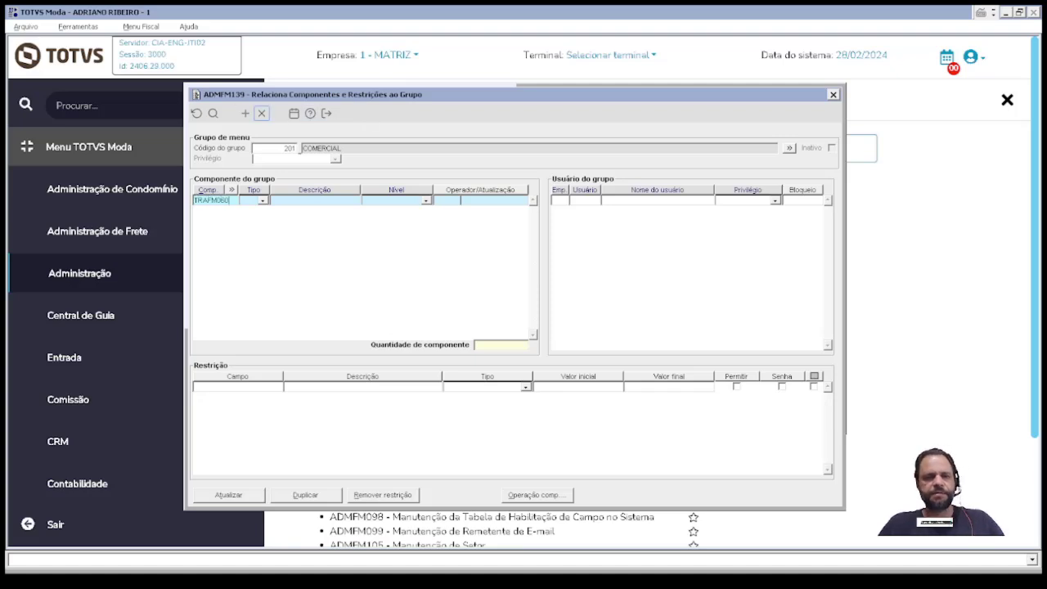
pyautogui.press('Tab')
pyautogui.click(424, 199)
pyautogui.click(425, 201)
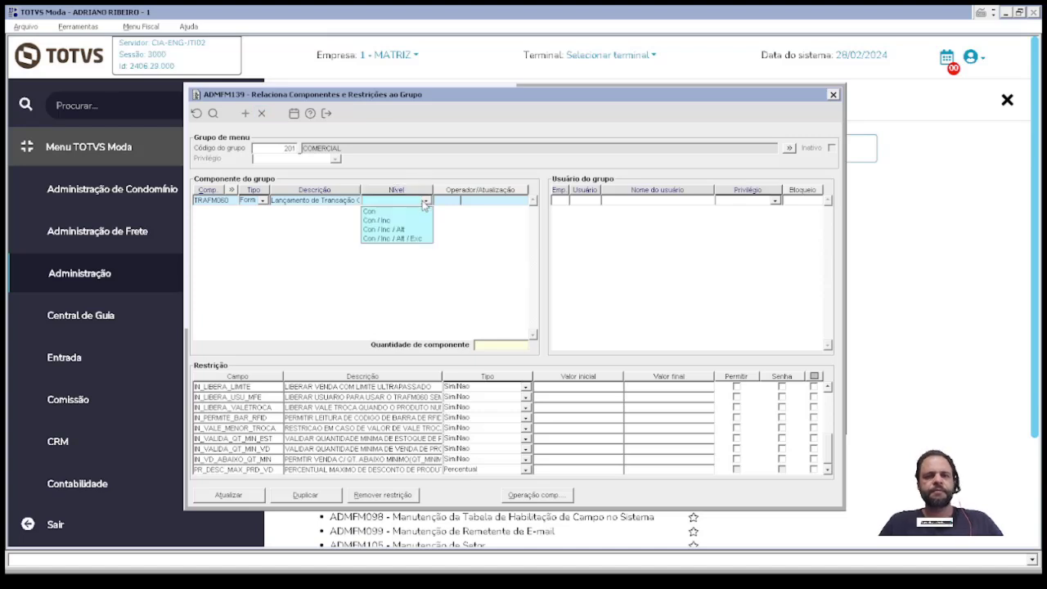
pyautogui.click(397, 239)
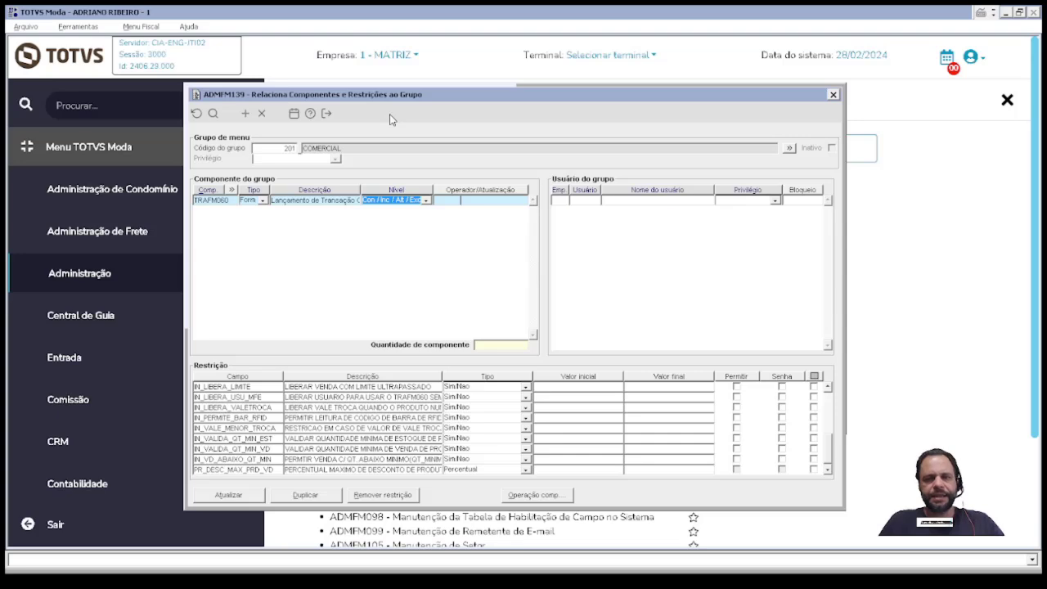
# Step: Permit IN_LIBERA_LIMITE, IN_VALIDA_QT_MIN_VD, IN_VD_ABAIXO_QT_MN, IN_VALE_MENOR_TROCA, and password-protect IN_PERMITE_BAR_RFID
pyautogui.moveTo(395, 102); pyautogui.dragTo(393, 71)
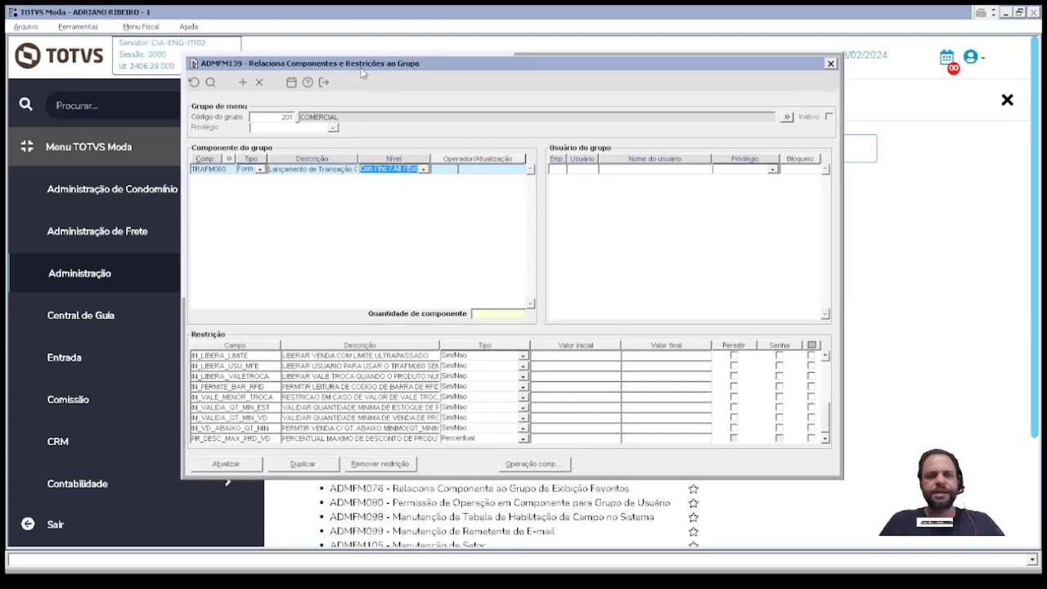
pyautogui.click(229, 170)
pyautogui.doubleClick(198, 169)
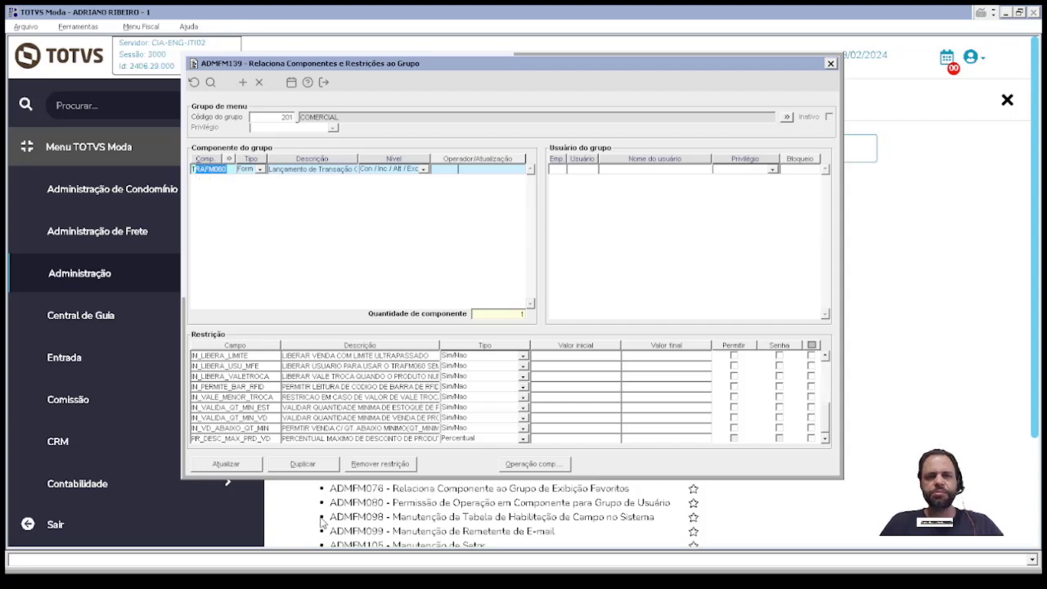
pyautogui.click(245, 355)
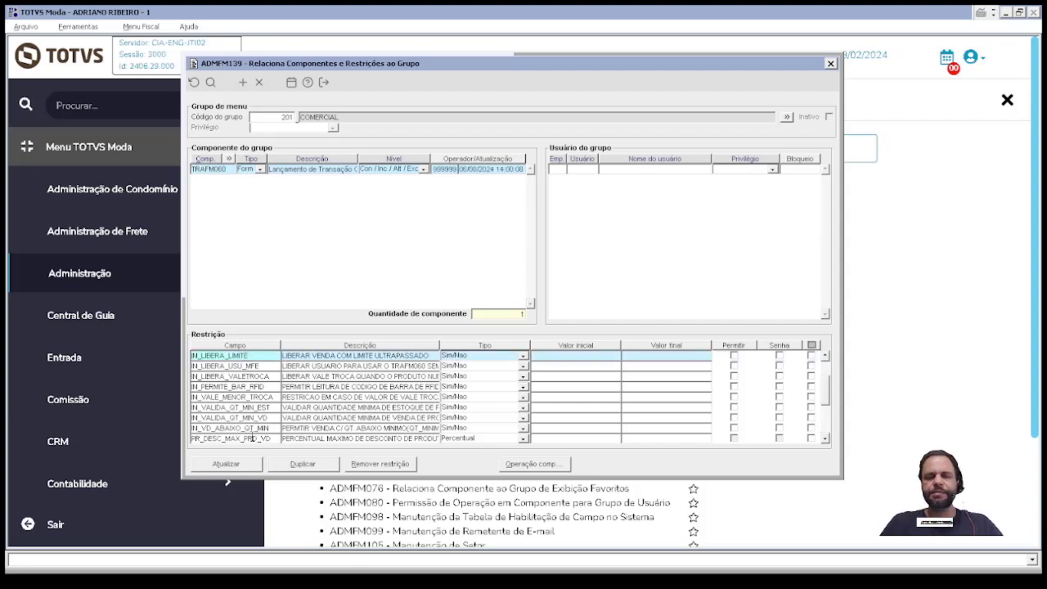
pyautogui.click(734, 356)
pyautogui.click(777, 387)
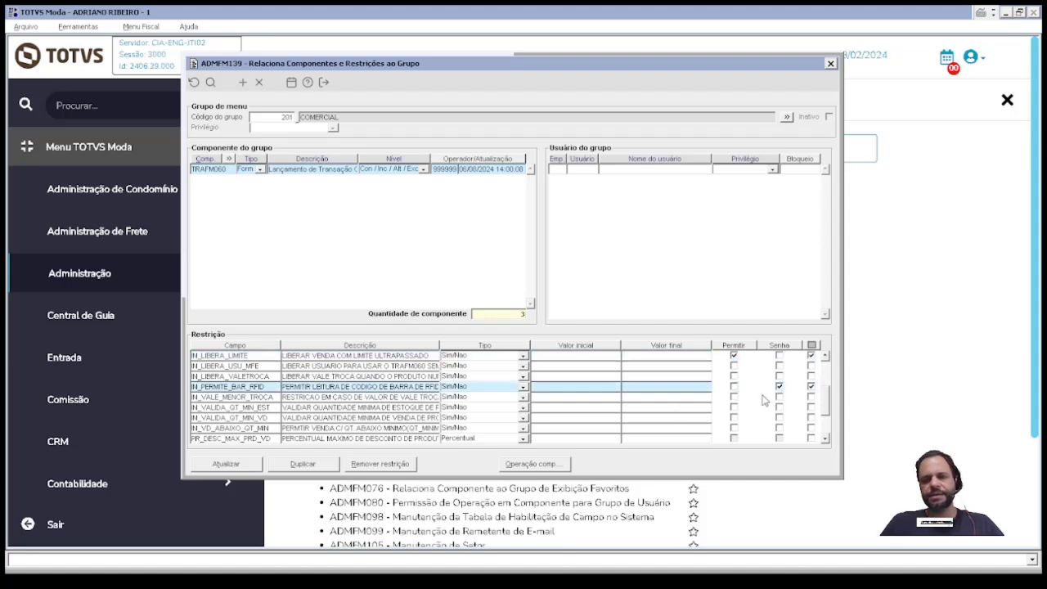
pyautogui.click(812, 366)
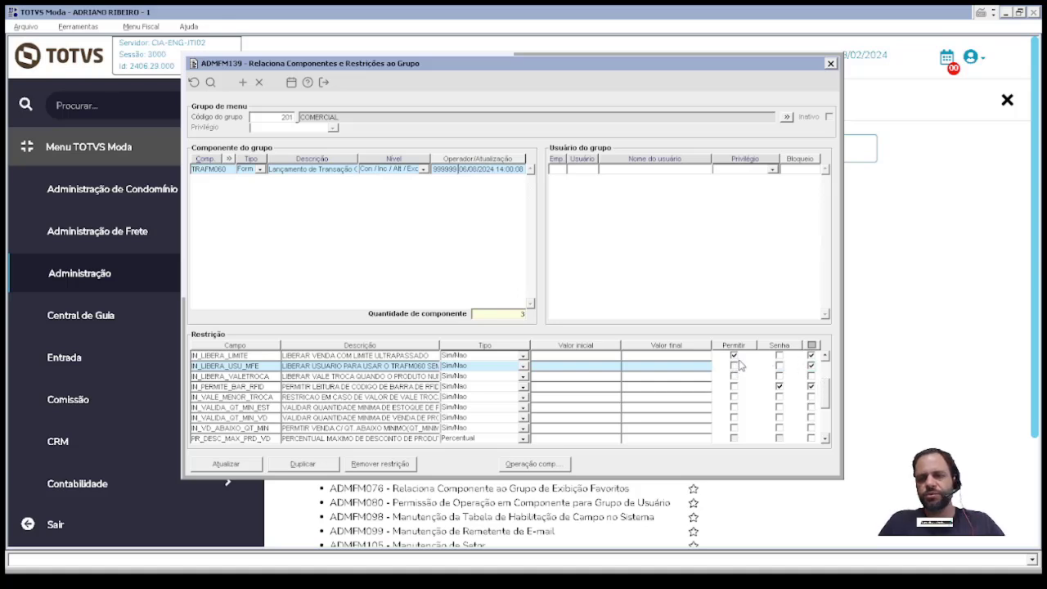
pyautogui.click(734, 417)
pyautogui.click(733, 428)
pyautogui.click(734, 397)
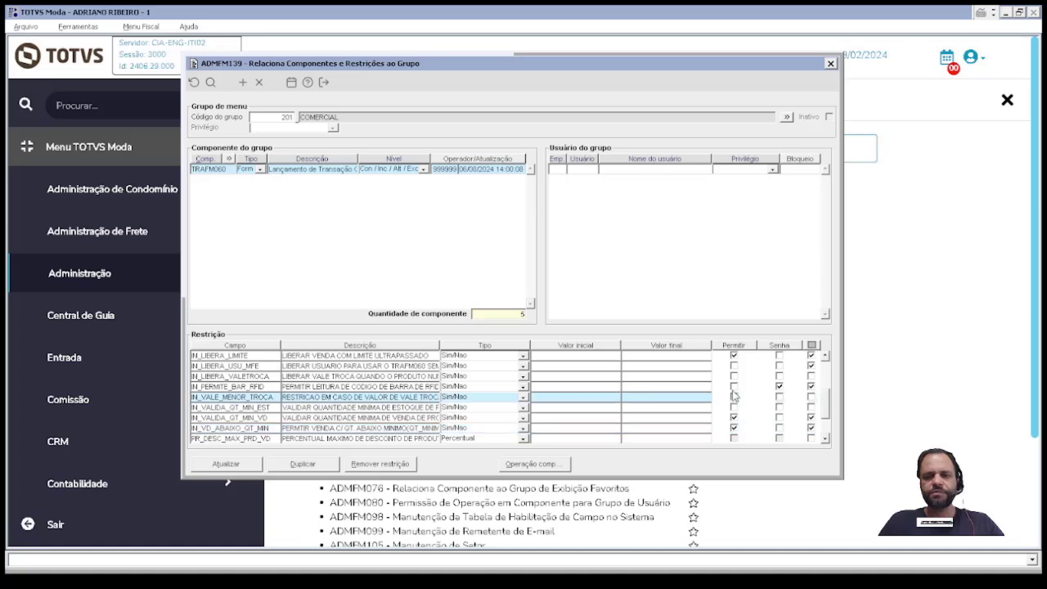
pyautogui.click(733, 386)
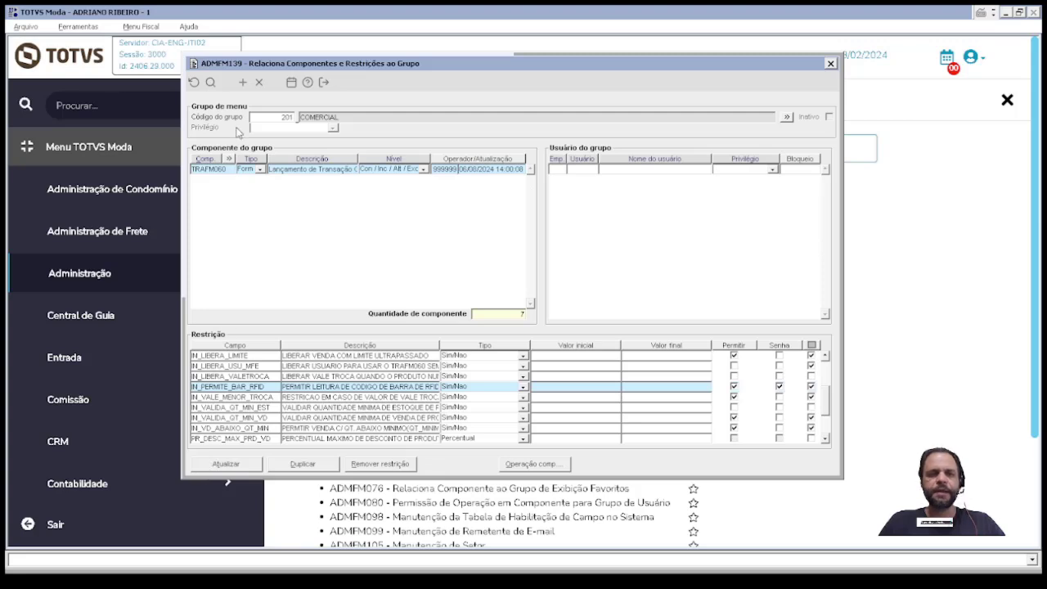
# Step: Add PESFM010 at Con / Inc / Alt / Exc, permitting NM_PESSOA and NR_CPFCNPJ changes
pyautogui.click(243, 83)
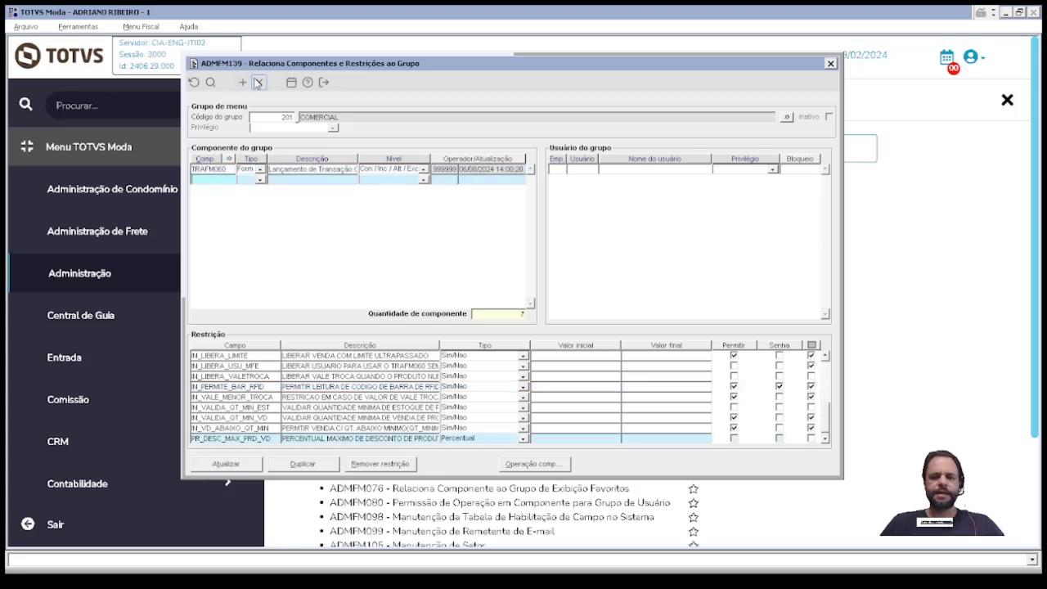
pyautogui.write('PESFM010')
pyautogui.press('Tab')
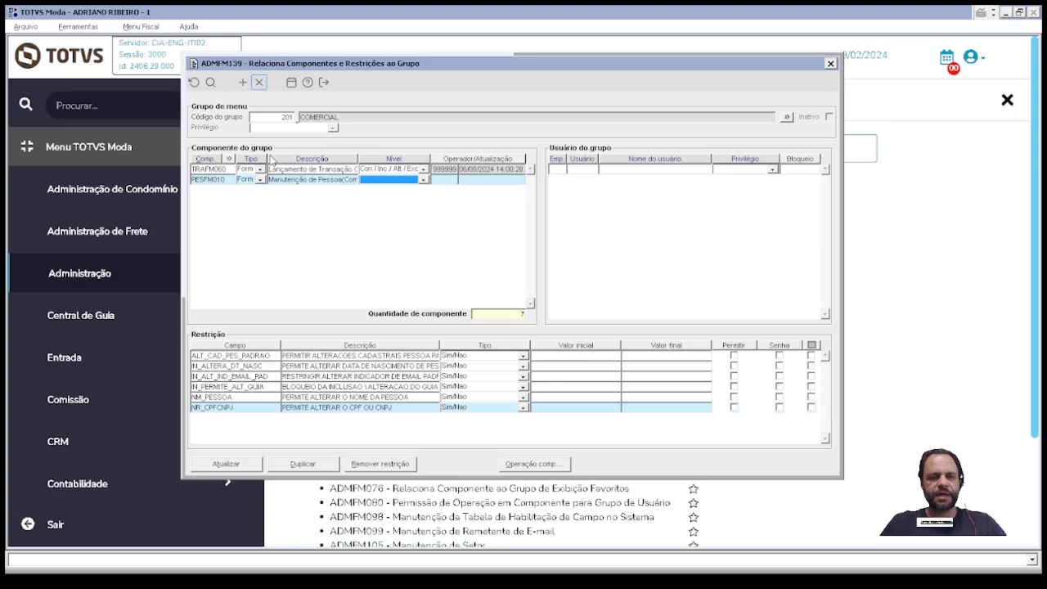
pyautogui.click(398, 180)
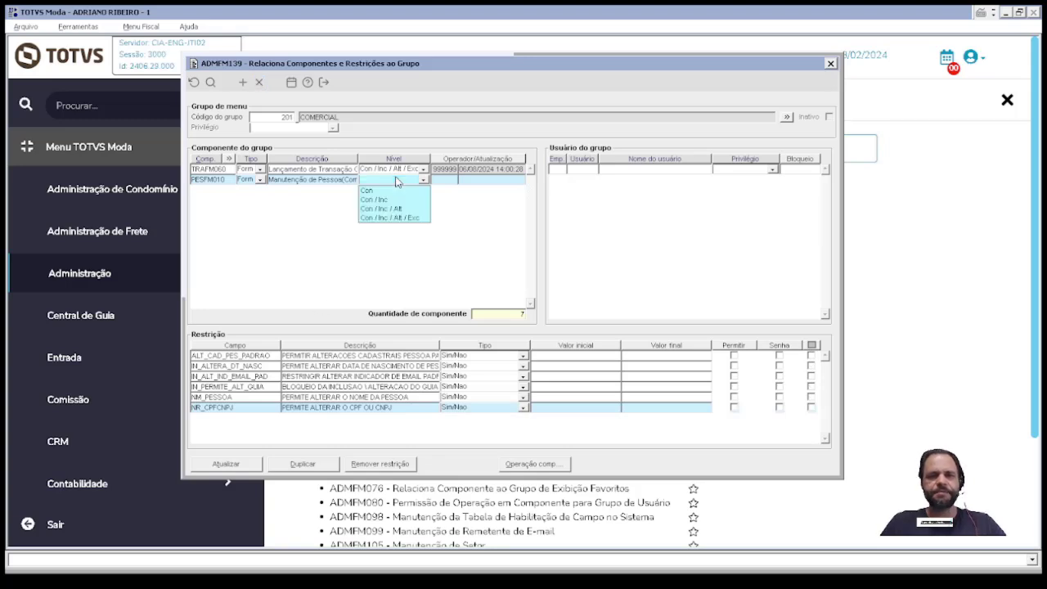
pyautogui.click(395, 217)
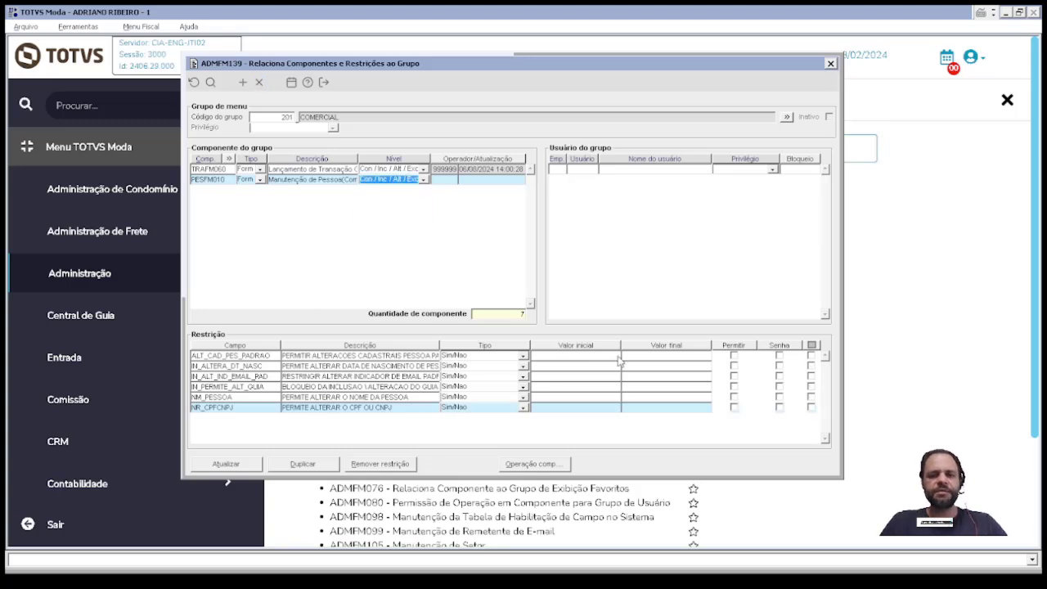
pyautogui.click(732, 406)
pyautogui.click(732, 397)
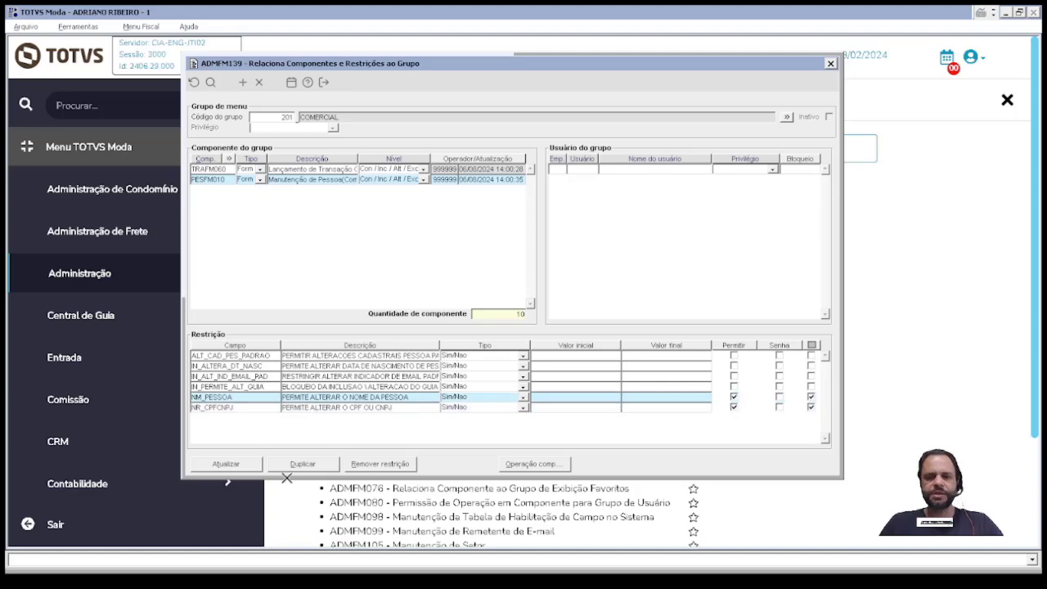
# Step: Save the group's components with Atualizar and reload group 201
pyautogui.click(225, 464)
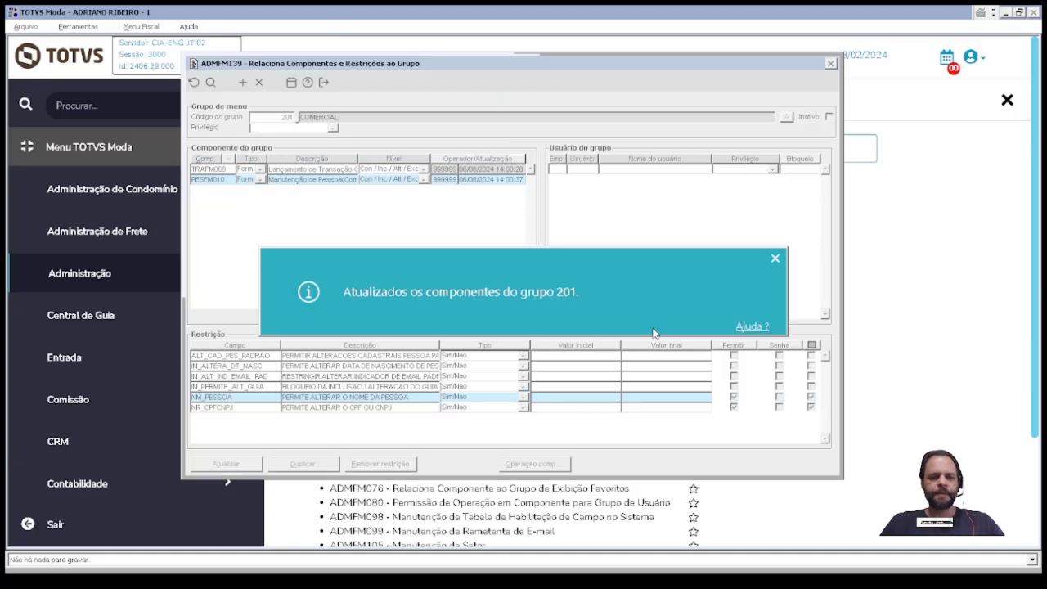
pyautogui.write('01')
pyautogui.press('Tab')
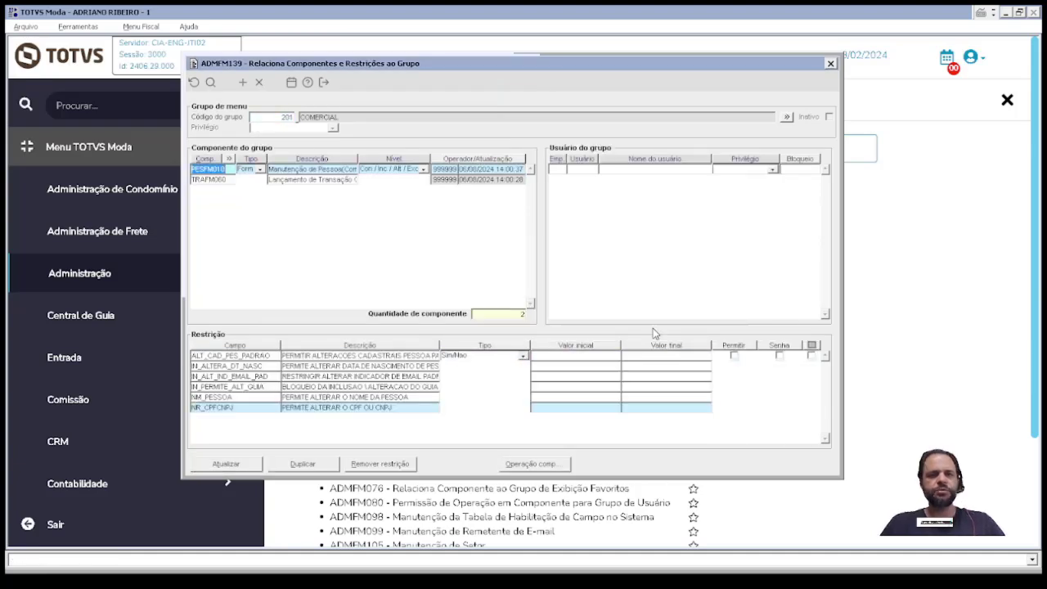
pyautogui.click(566, 169)
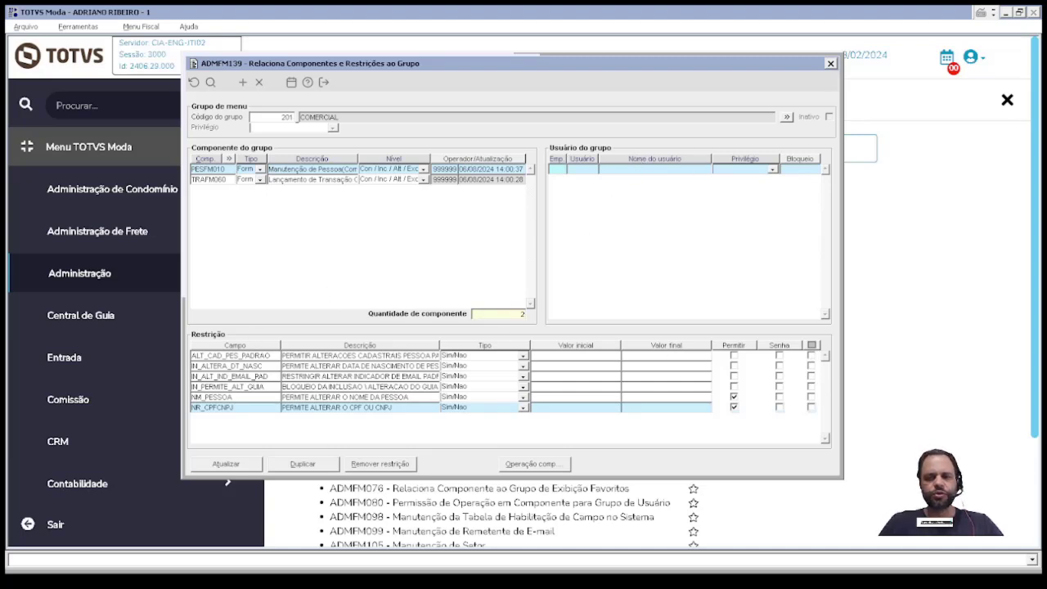
# Step: Permit IN_VALIDA_QT_MIN_VD on TRAFM060, then start Duplicar for the group's components
pyautogui.click(303, 179)
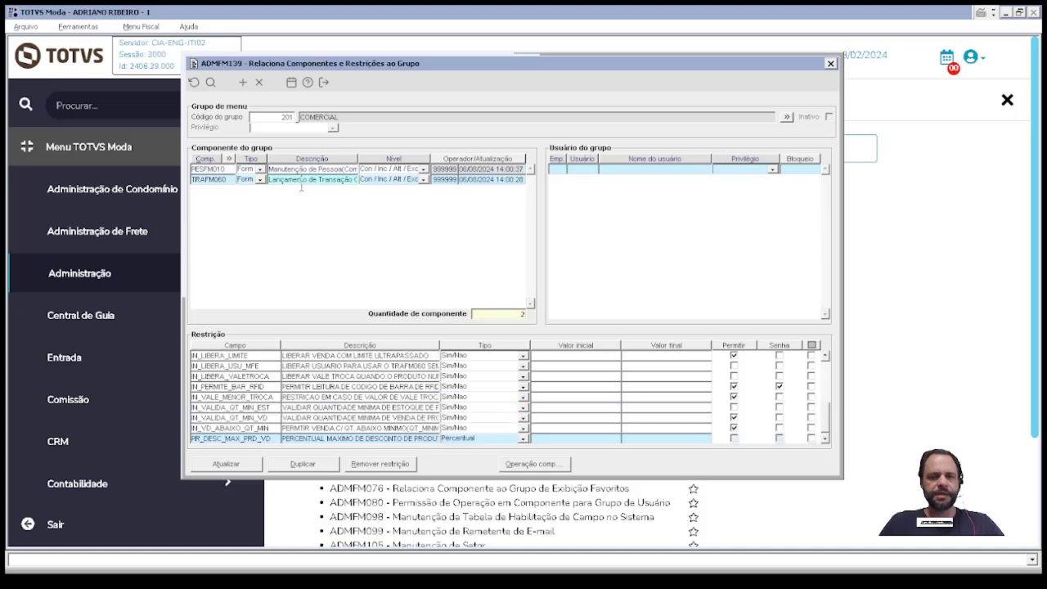
pyautogui.click(734, 417)
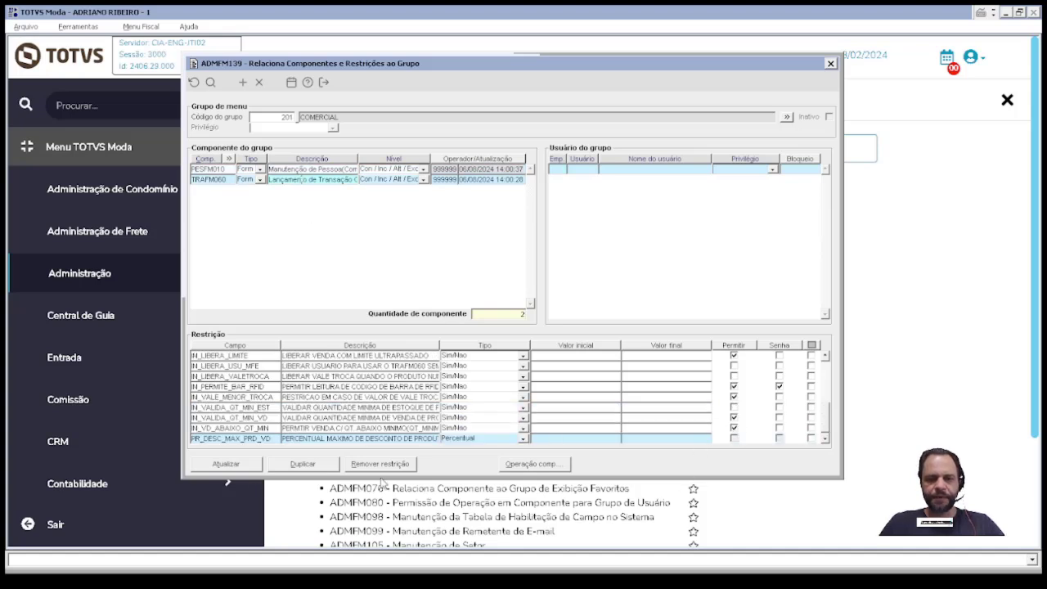
pyautogui.click(296, 466)
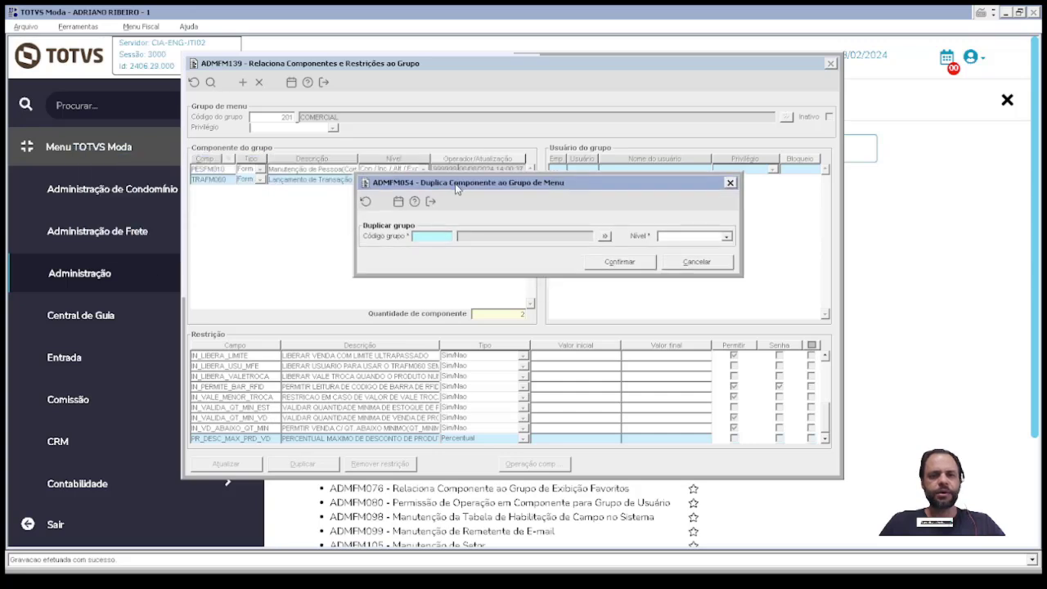
# Step: Create new menu group 202 COMERCIAL 2 from the group lookup
pyautogui.doubleClick(422, 238)
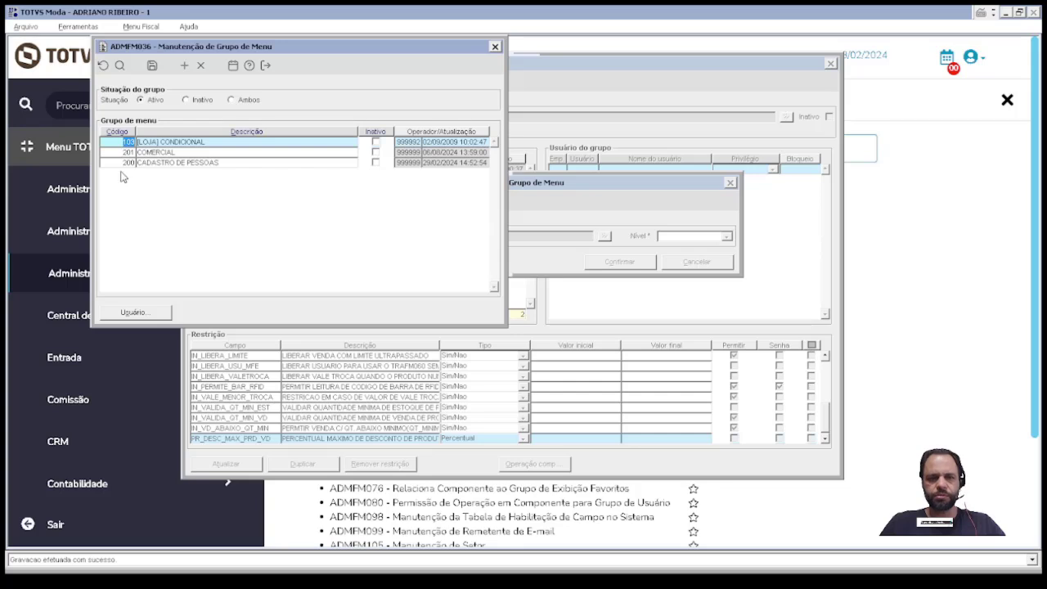
pyautogui.press('Escape')
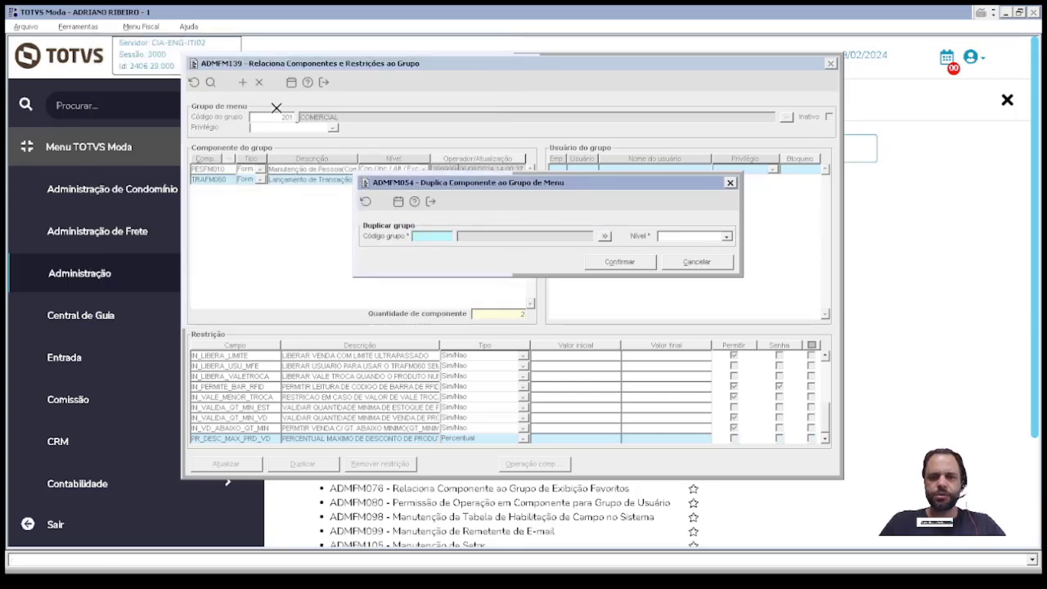
pyautogui.doubleClick(428, 235)
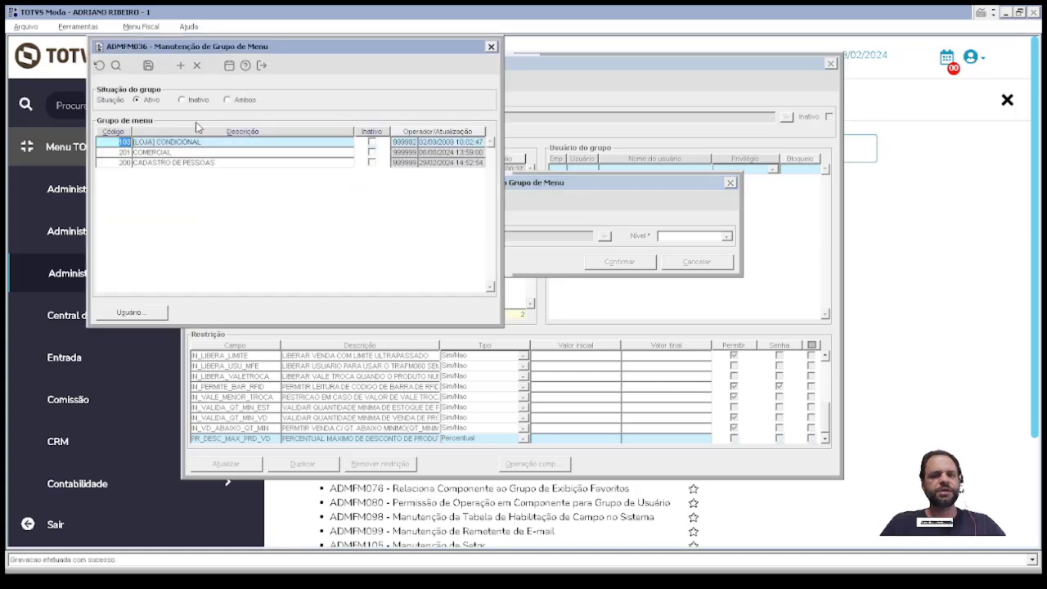
pyautogui.click(229, 195)
pyautogui.write('2')
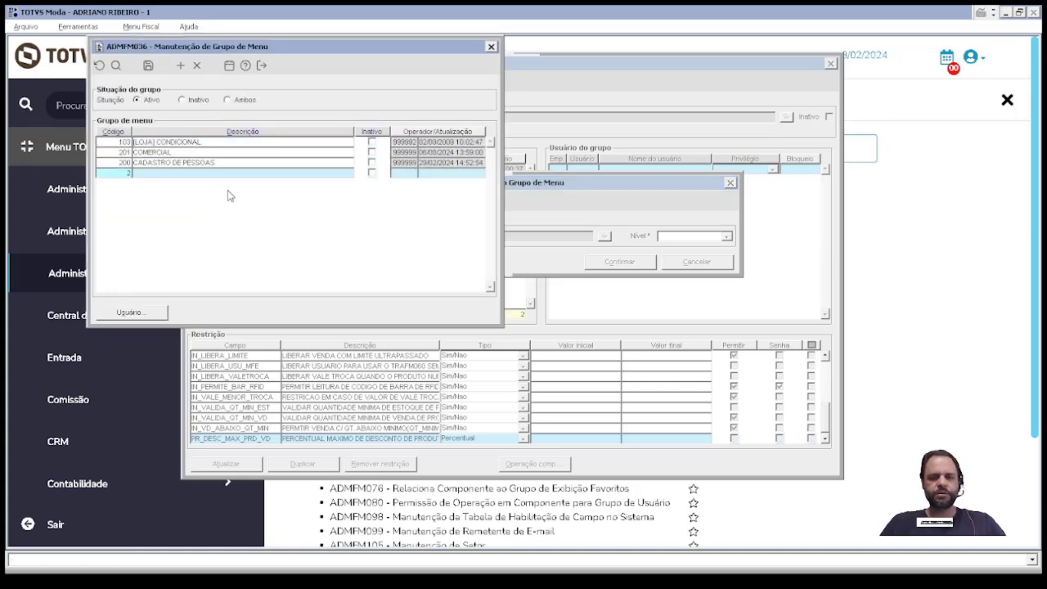
pyautogui.write('02')
pyautogui.press('Tab')
pyautogui.write('CO')
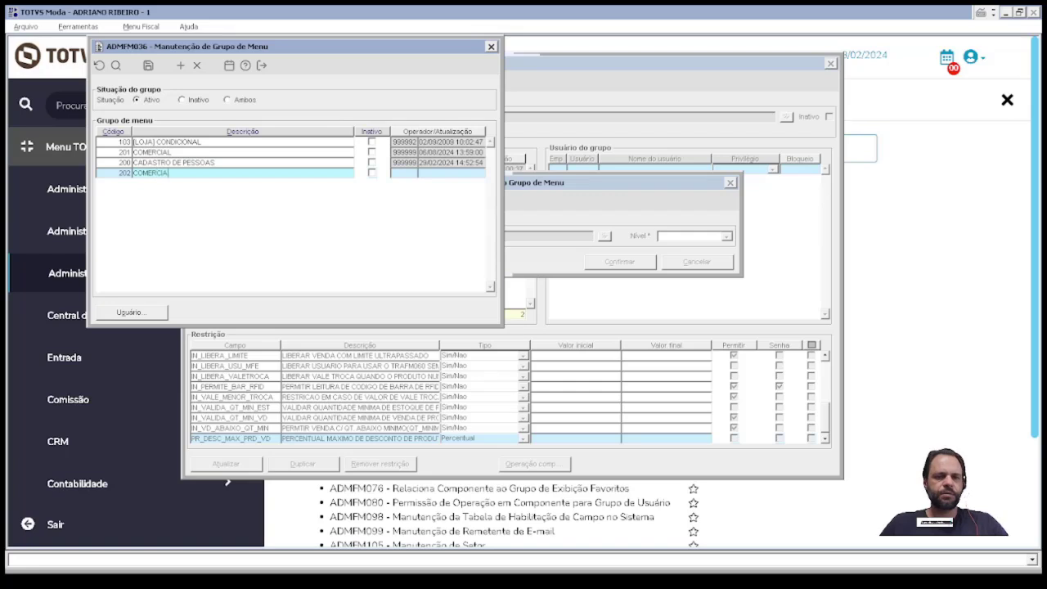
pyautogui.write('MERCIAL 2')
pyautogui.press('Return')
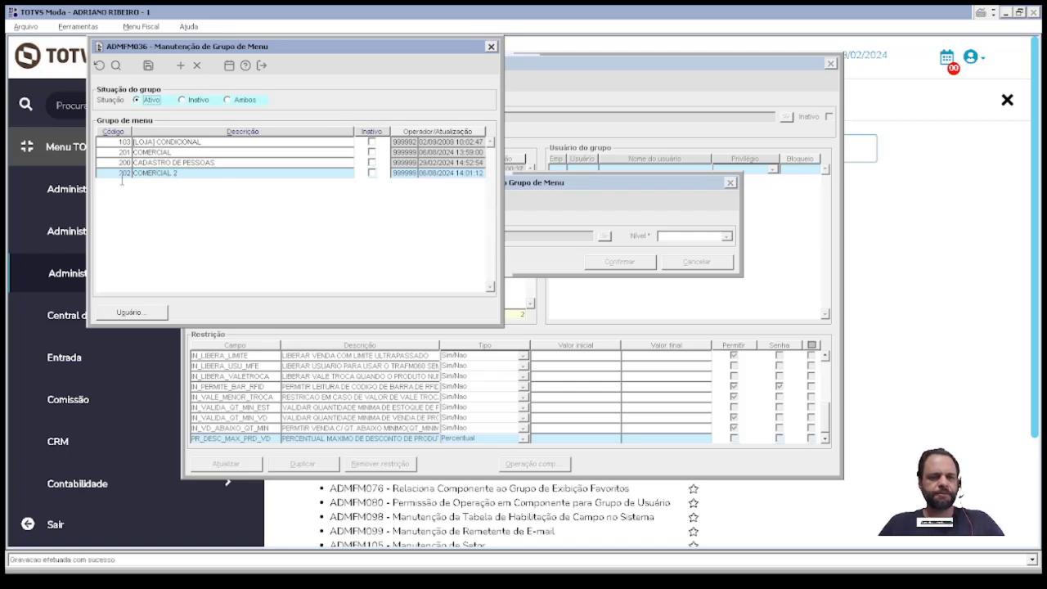
# Step: Duplicate the components into group 202 at Con / Inc / Alt / Exc level
pyautogui.doubleClick(115, 174)
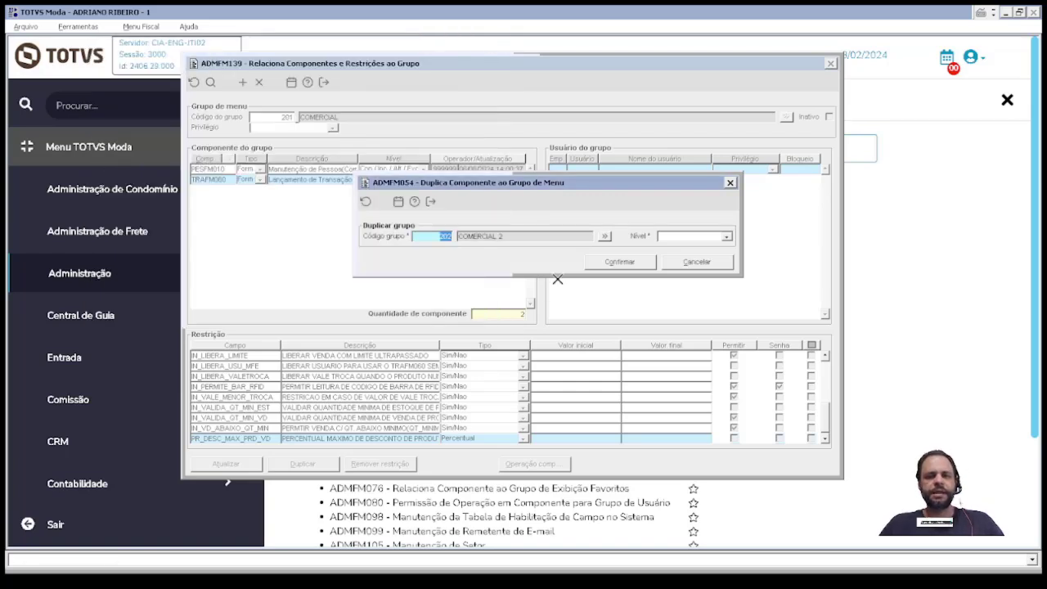
pyautogui.click(666, 237)
pyautogui.click(680, 283)
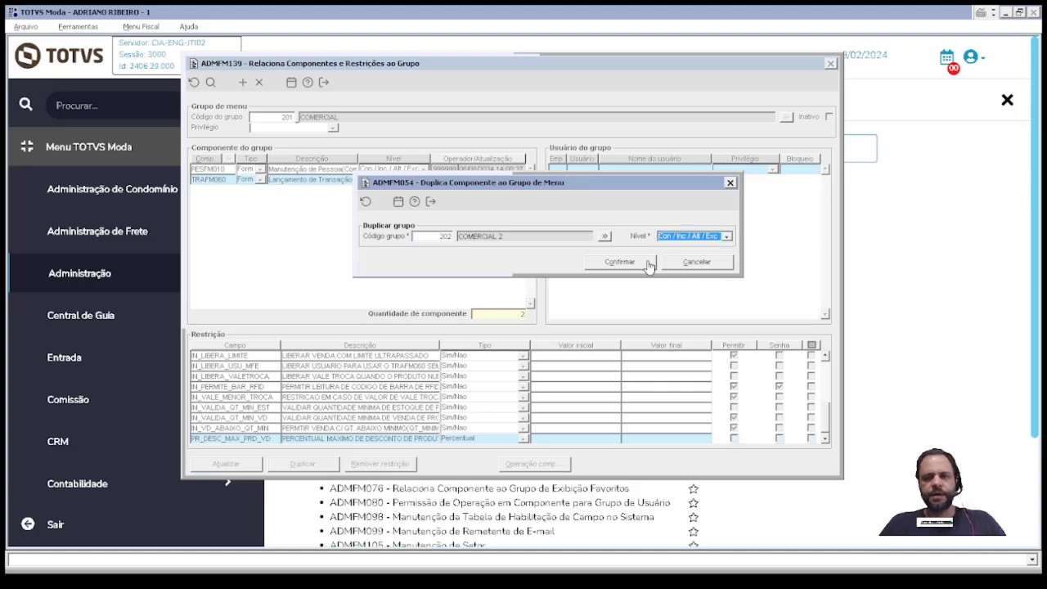
pyautogui.click(644, 259)
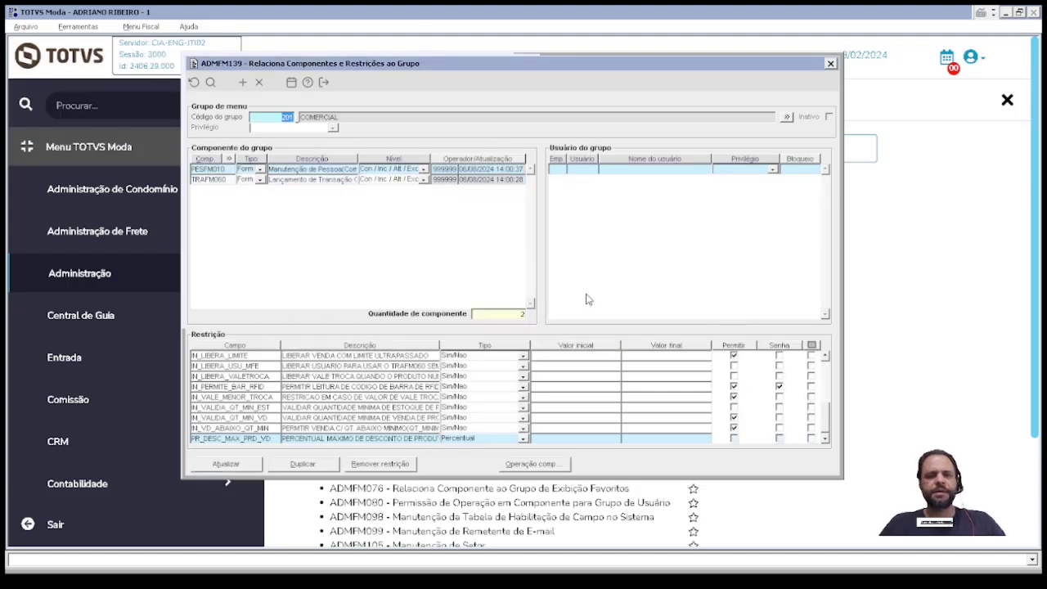
# Step: Load group 202 and view TRAFM060's copied restrictions
pyautogui.press('F2')
pyautogui.write('202')
pyautogui.press('Tab')
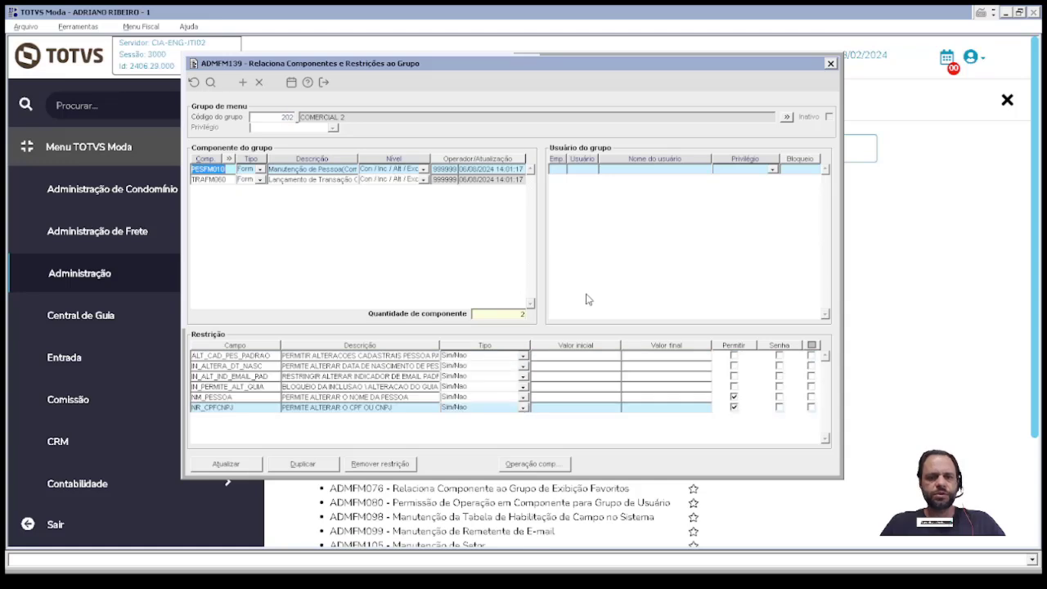
pyautogui.click(310, 180)
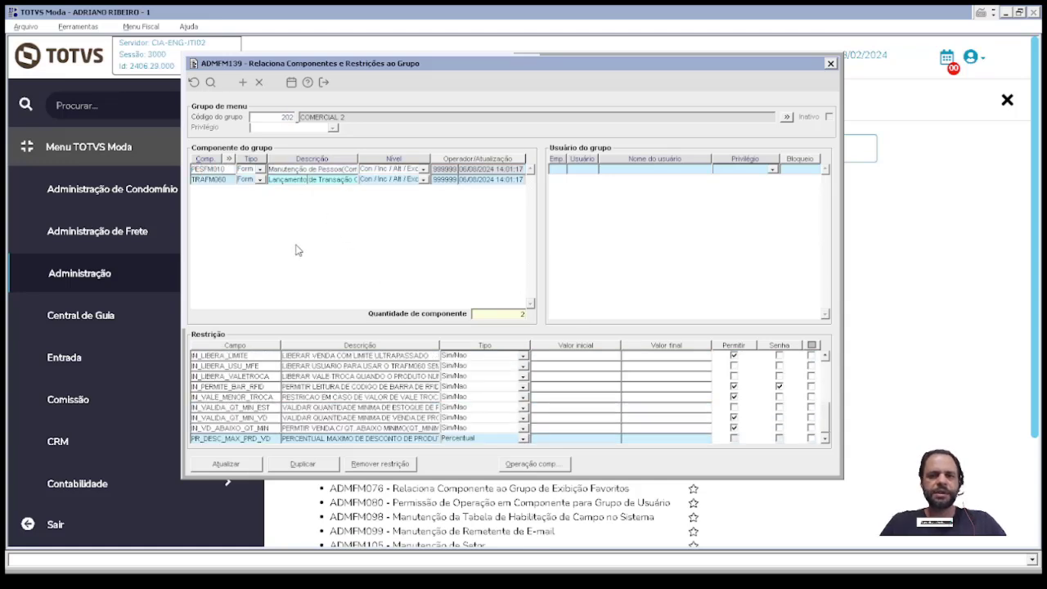
pyautogui.click(319, 179)
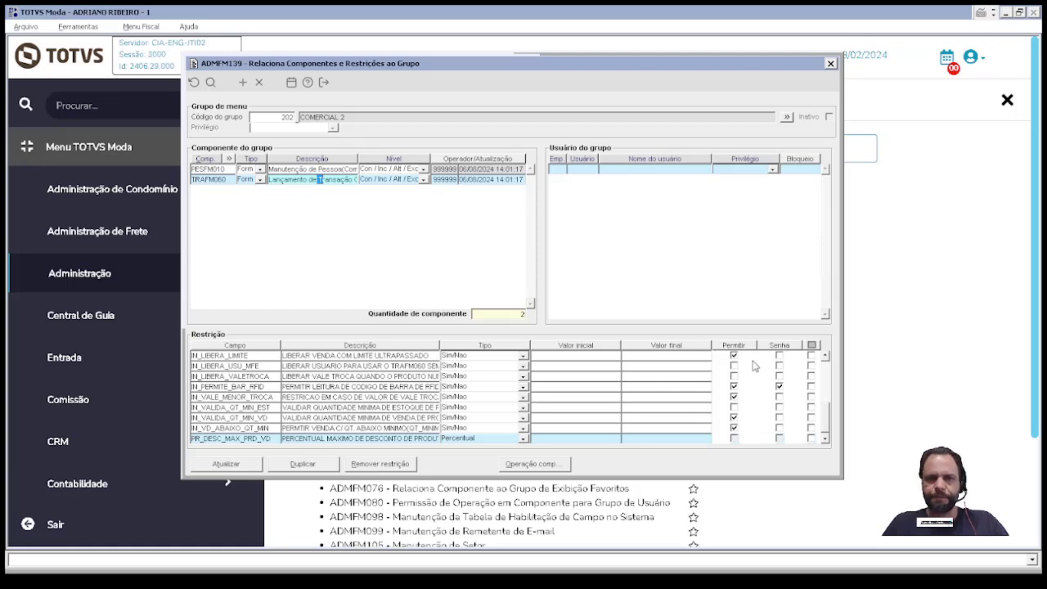
# Step: Mark all TRAFM060 restrictions and remove them, confirming with Sim
pyautogui.moveTo(341, 116); pyautogui.dragTo(281, 121)
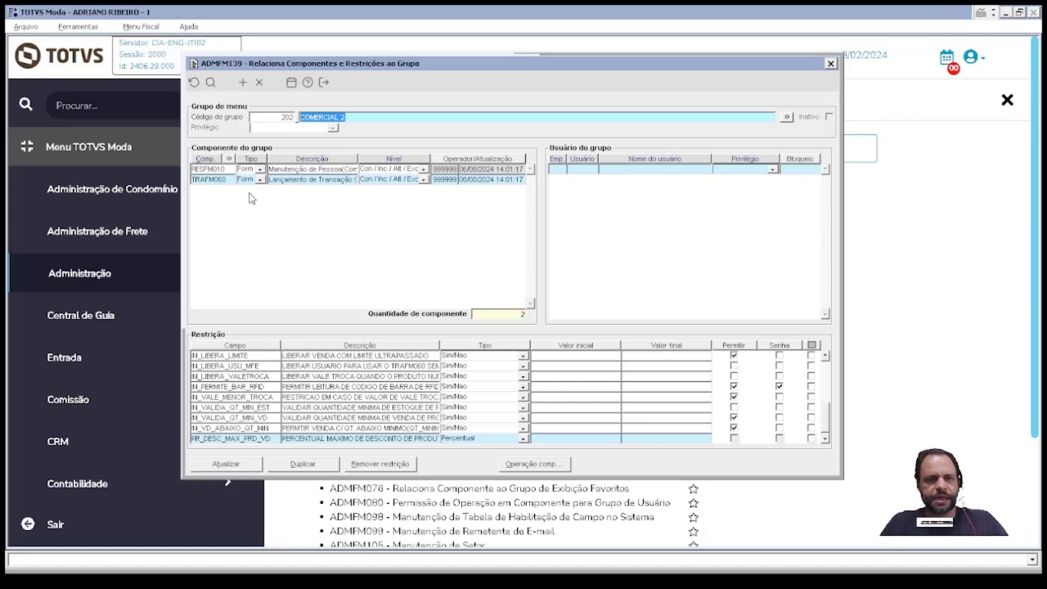
pyautogui.moveTo(233, 180); pyautogui.dragTo(194, 184)
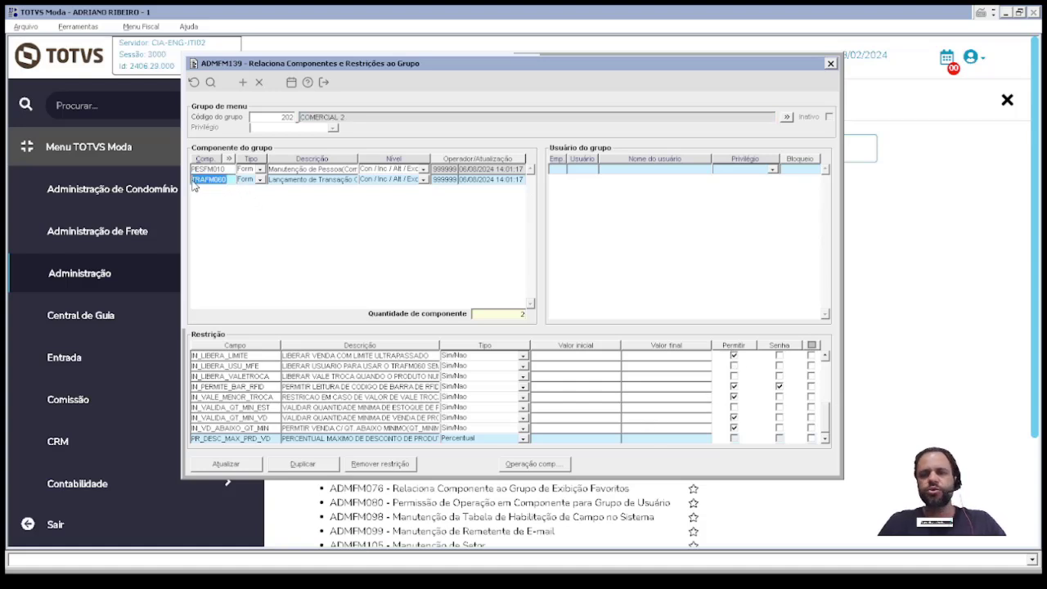
pyautogui.click(812, 345)
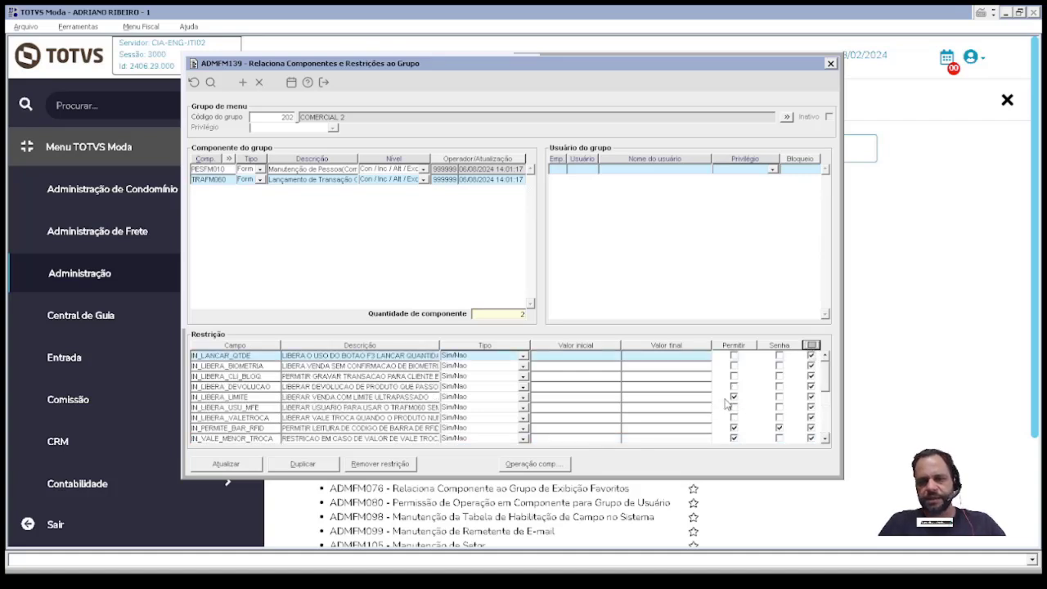
pyautogui.click(387, 465)
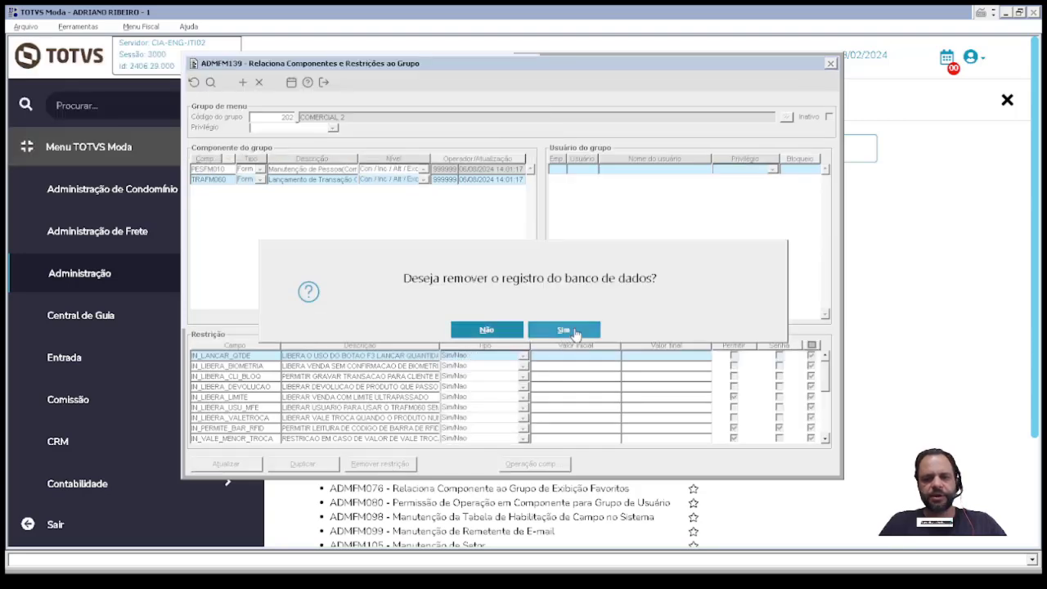
pyautogui.click(573, 329)
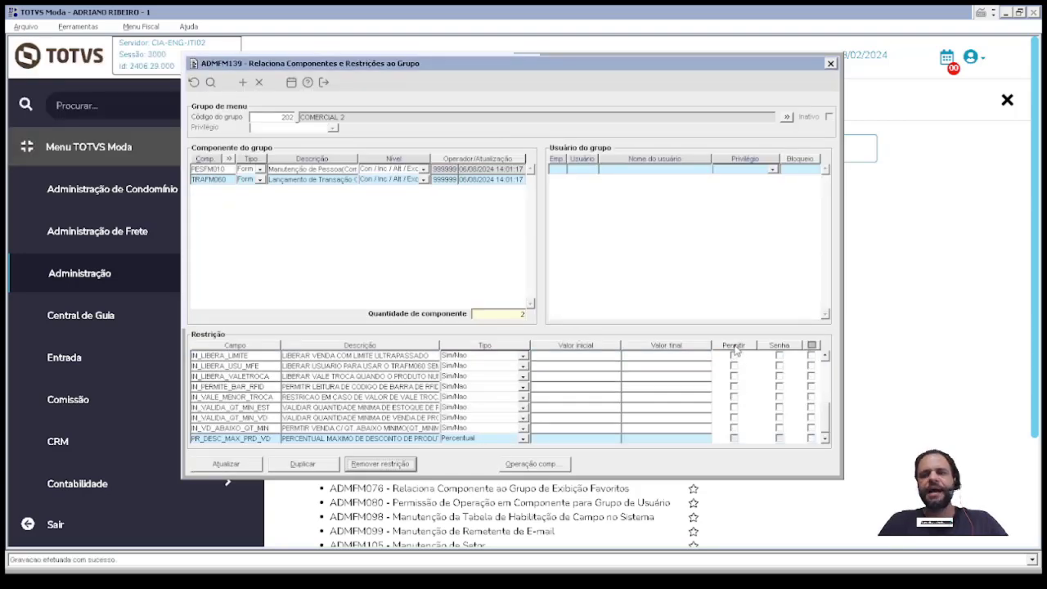
# Step: Reload group 202 and check TRAFM060 no longer has permitted restrictions
pyautogui.click(319, 181)
pyautogui.click(333, 117)
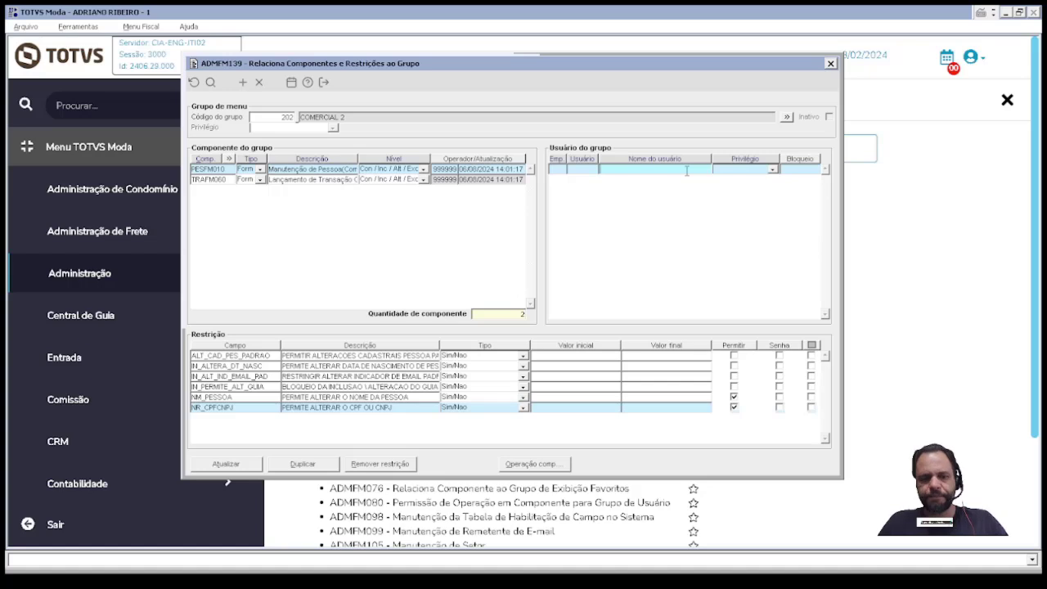
pyautogui.press('F2')
pyautogui.write('202')
pyautogui.press('Tab')
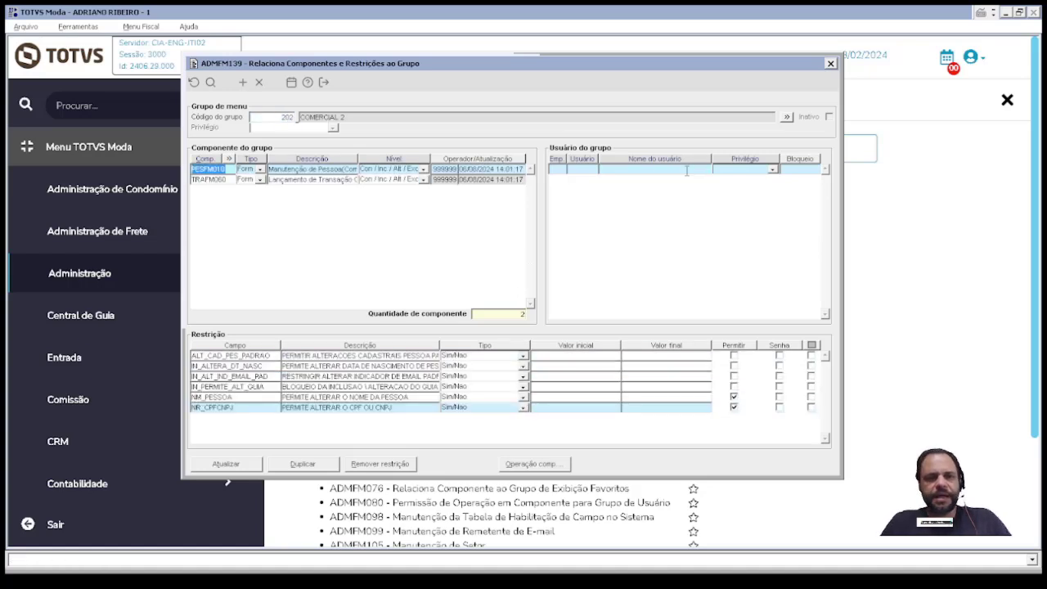
pyautogui.click(298, 180)
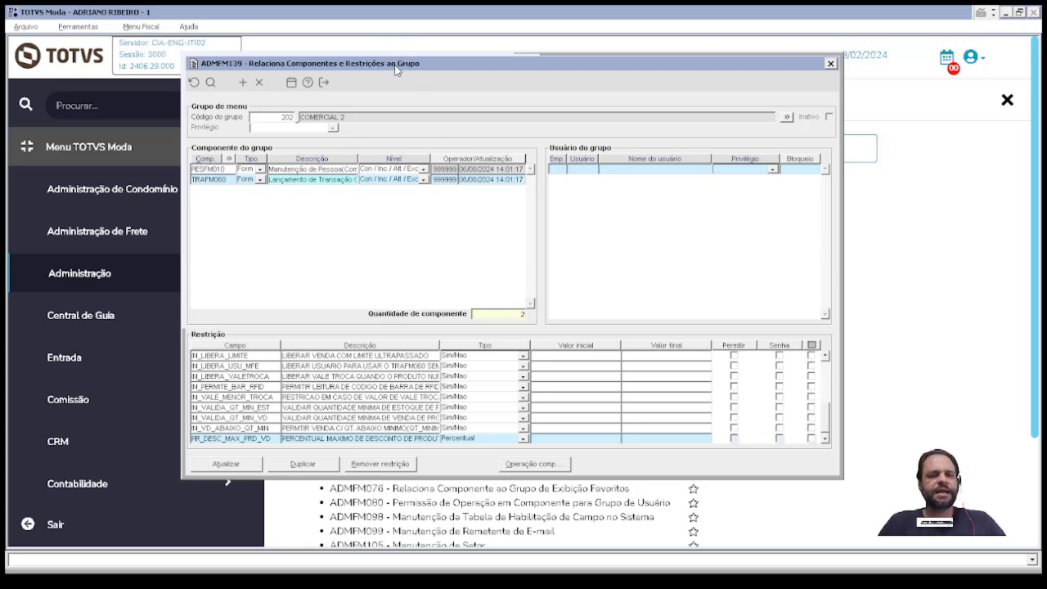
# Step: Open component operation permissions for group 202, then run and close ADMFM023 from Menu auxiliar
pyautogui.click(547, 472)
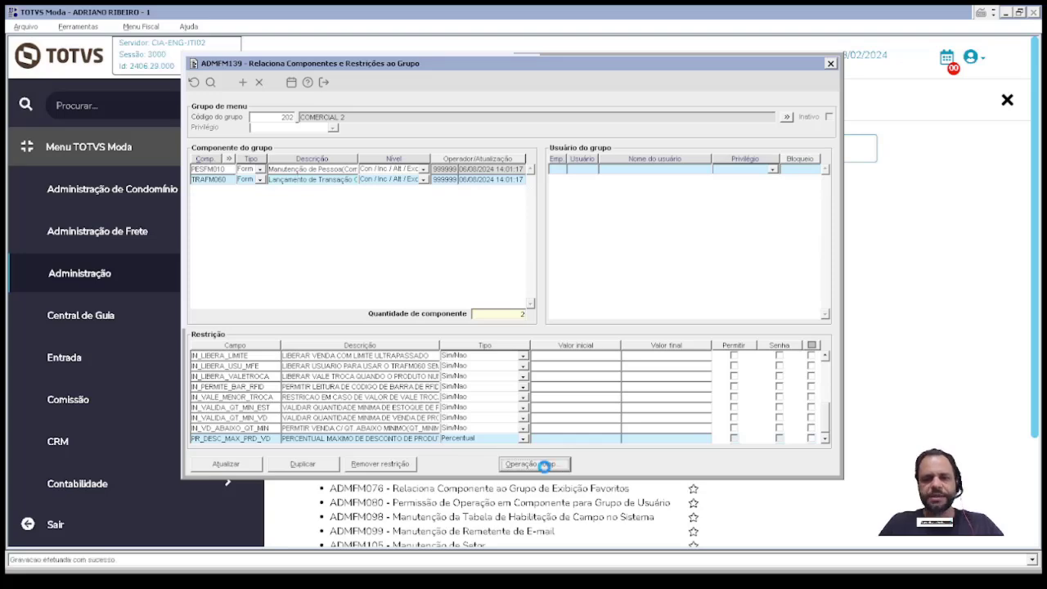
pyautogui.moveTo(199, 51); pyautogui.dragTo(471, 130)
pyautogui.click(82, 30)
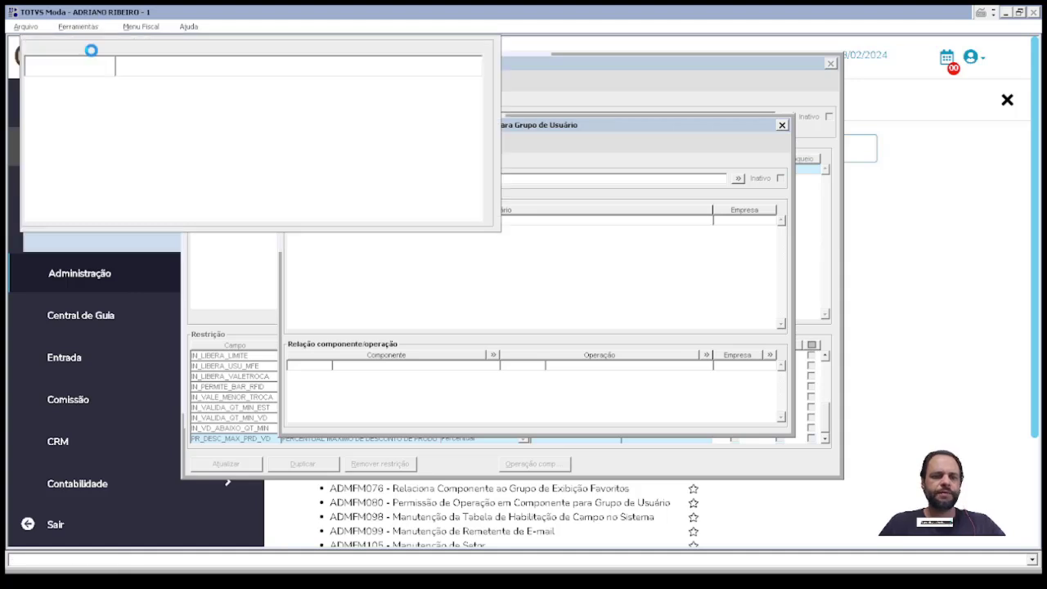
pyautogui.write('ADMFM023')
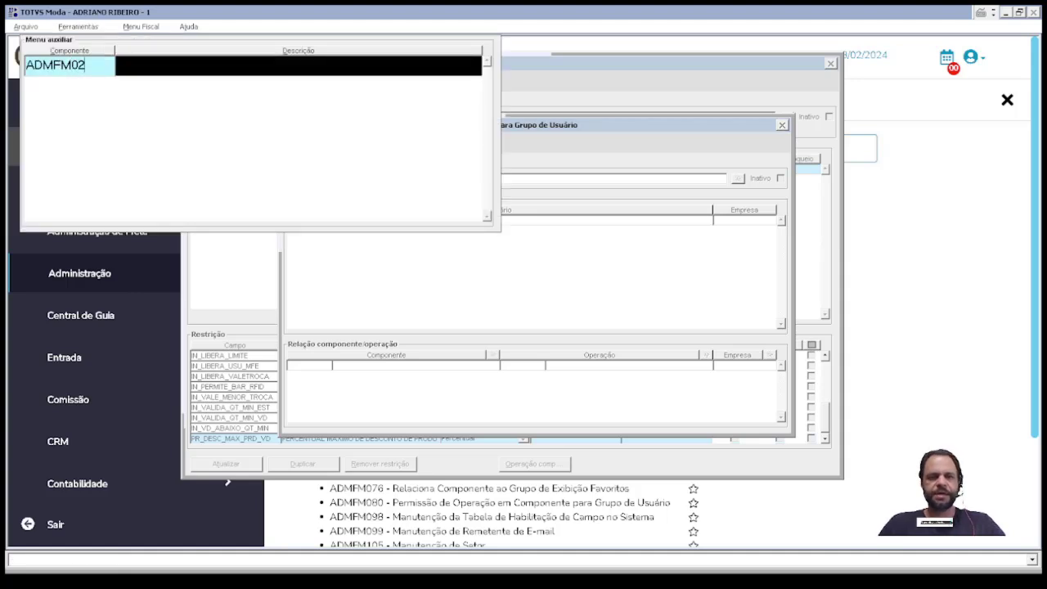
pyautogui.press('Return')
pyautogui.moveTo(147, 66); pyautogui.dragTo(351, 67)
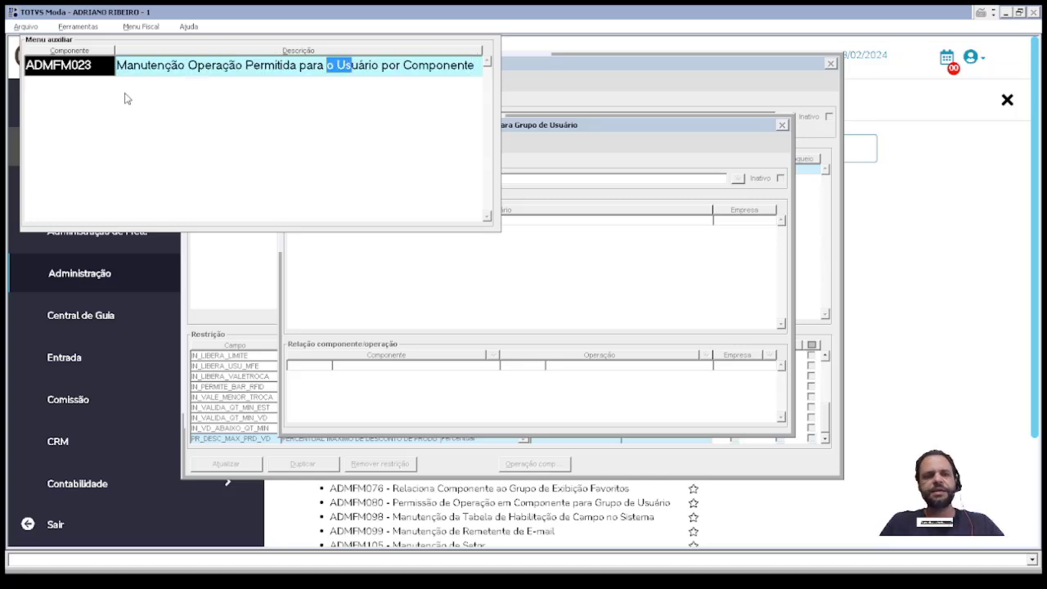
pyautogui.doubleClick(75, 65)
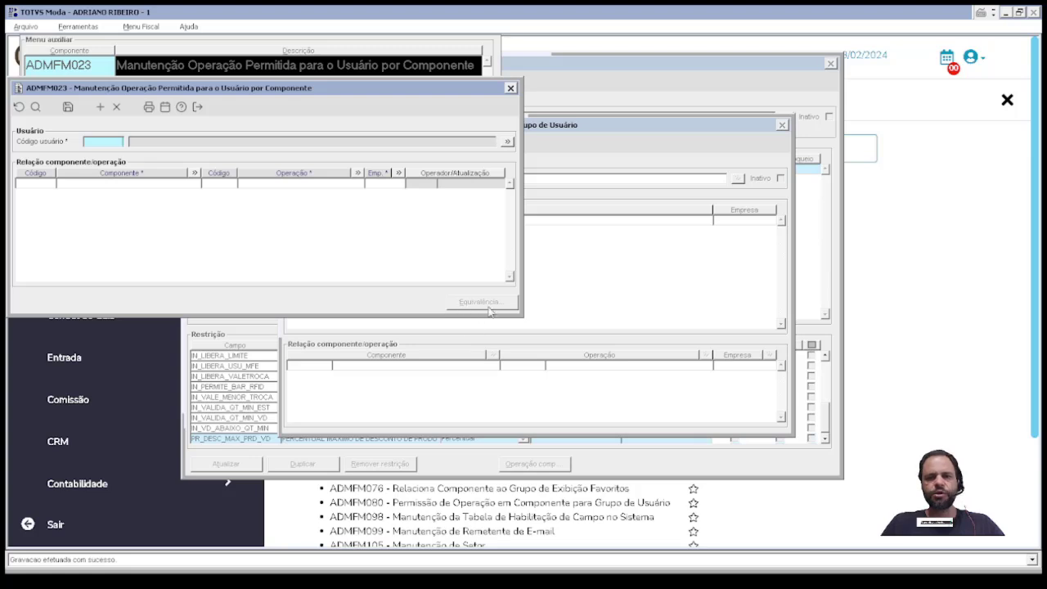
pyautogui.press('Escape')
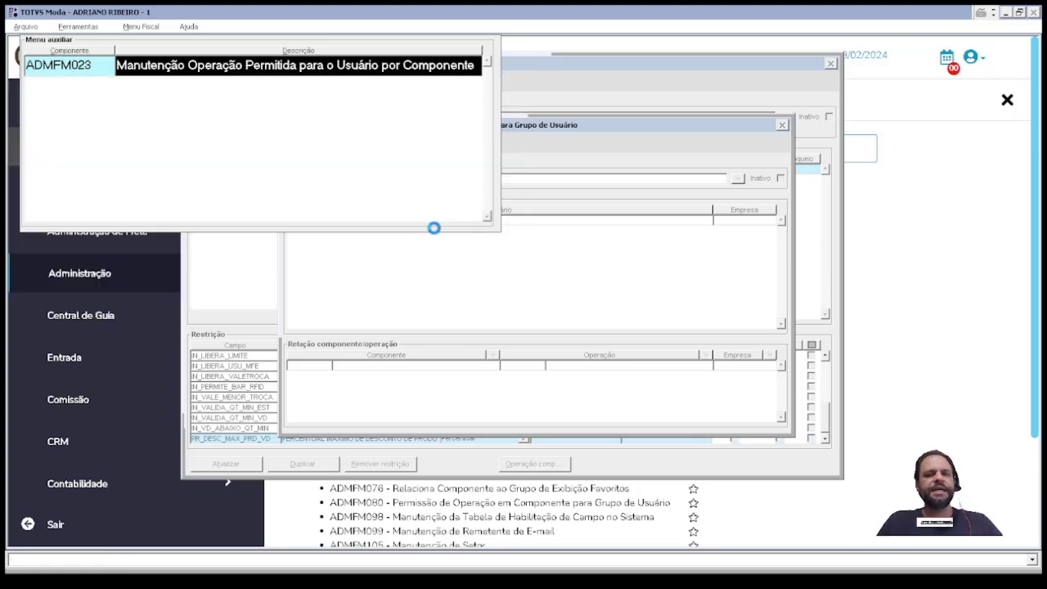
pyautogui.press('Escape')
pyautogui.click(386, 219)
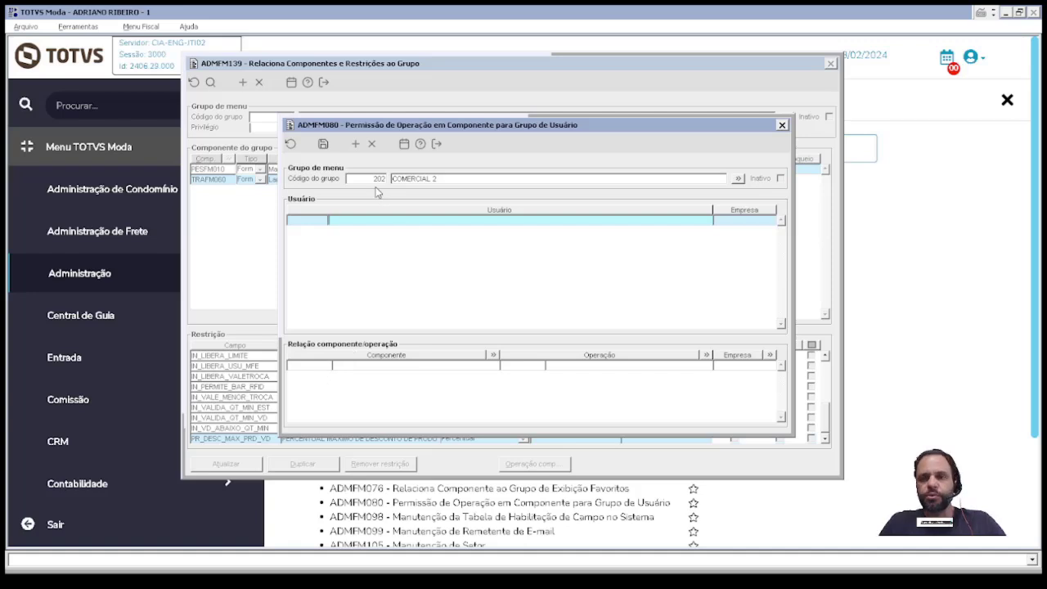
# Step: Add component TRAFM060 with operation 1 (VENDA NFCE) for companies 001, 002 and 003
pyautogui.click(312, 365)
pyautogui.write('T')
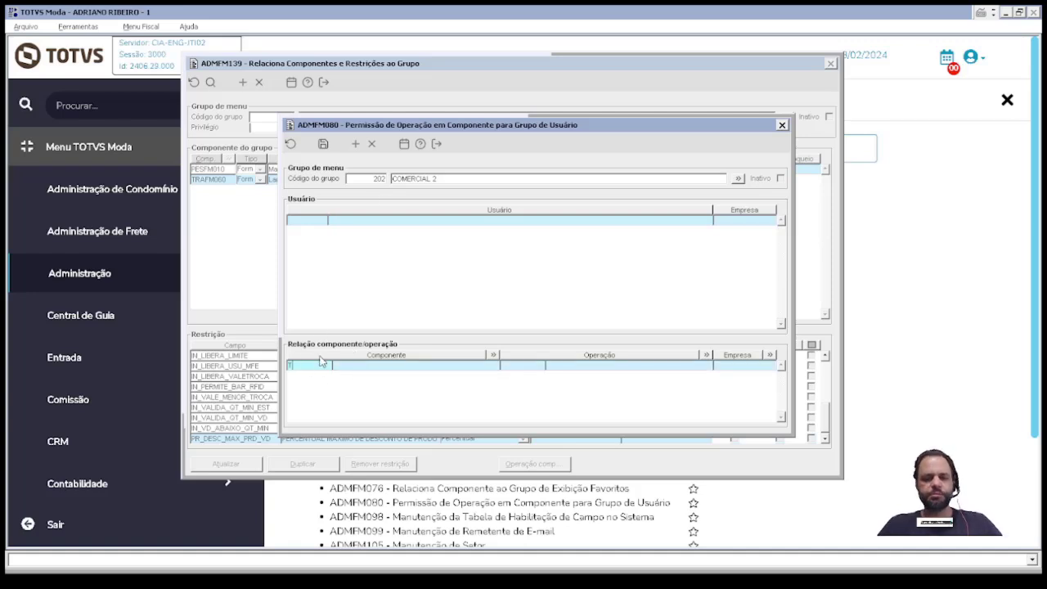
pyautogui.write('RAFM060')
pyautogui.write('1')
pyautogui.press('Tab')
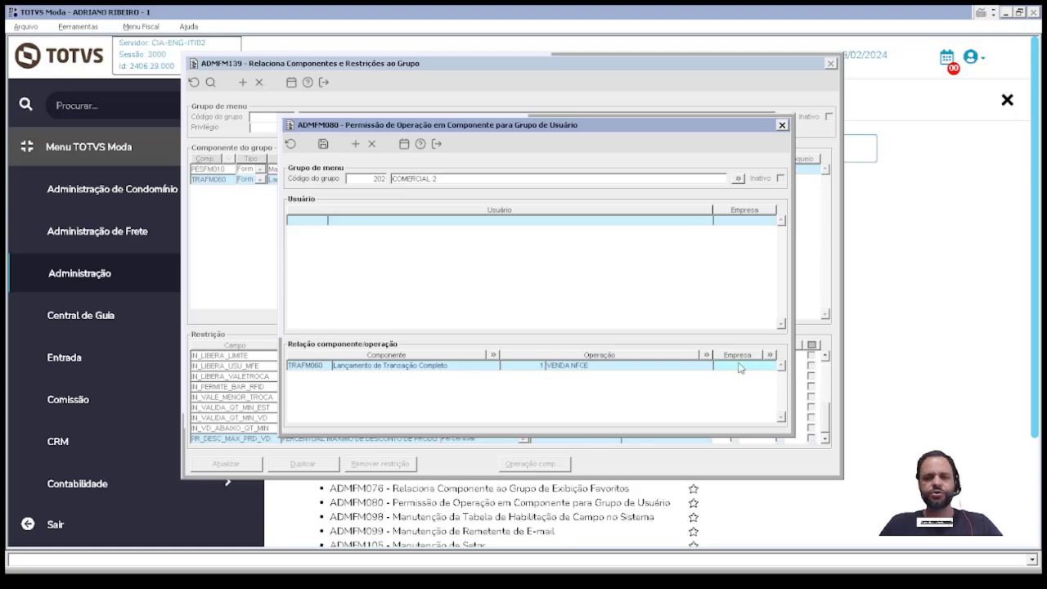
pyautogui.click(769, 355)
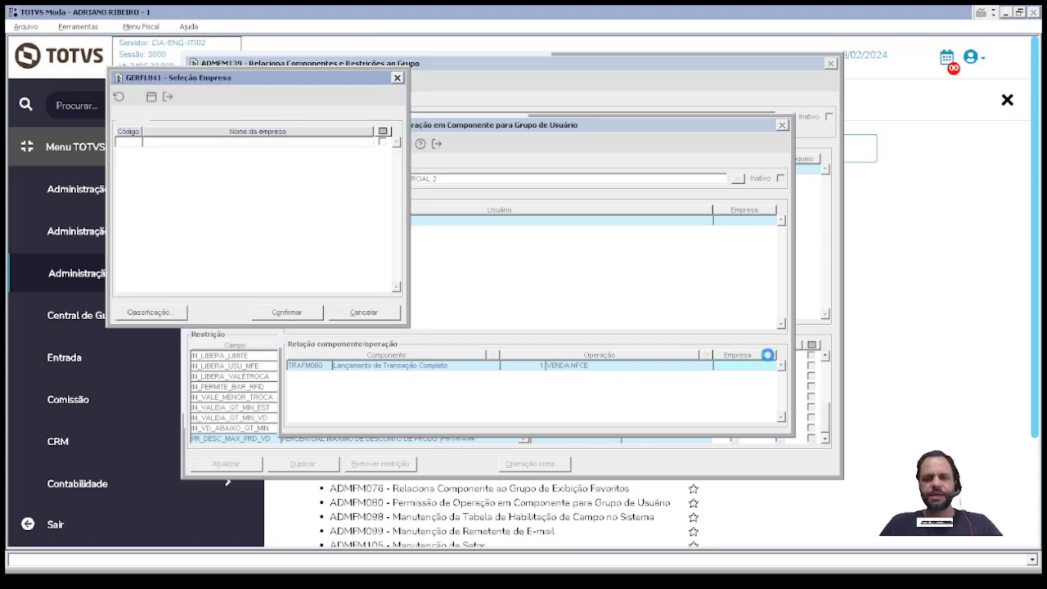
pyautogui.click(382, 142)
pyautogui.click(382, 152)
pyautogui.click(381, 162)
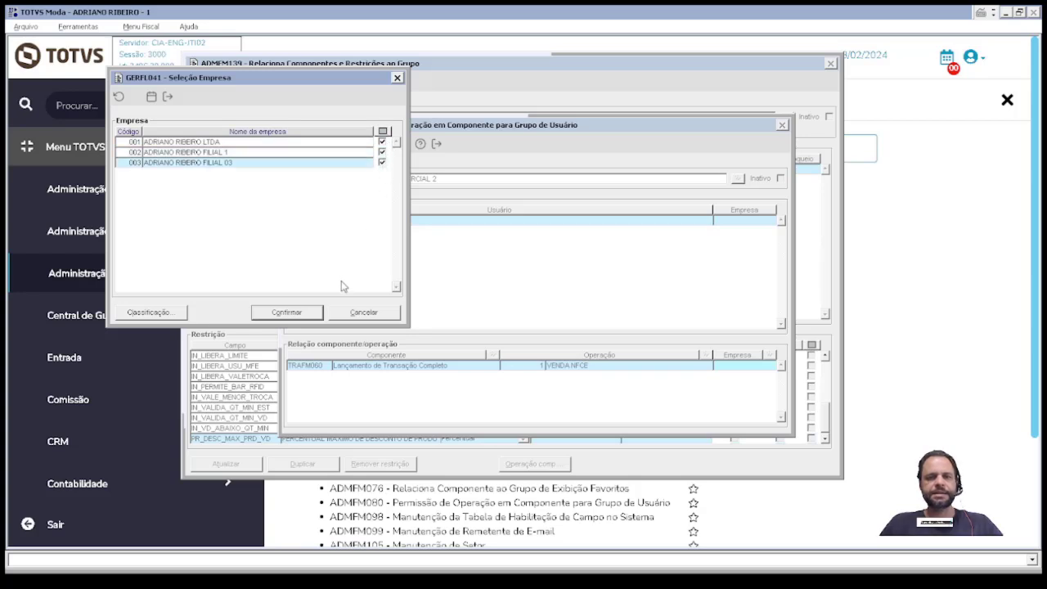
pyautogui.click(286, 311)
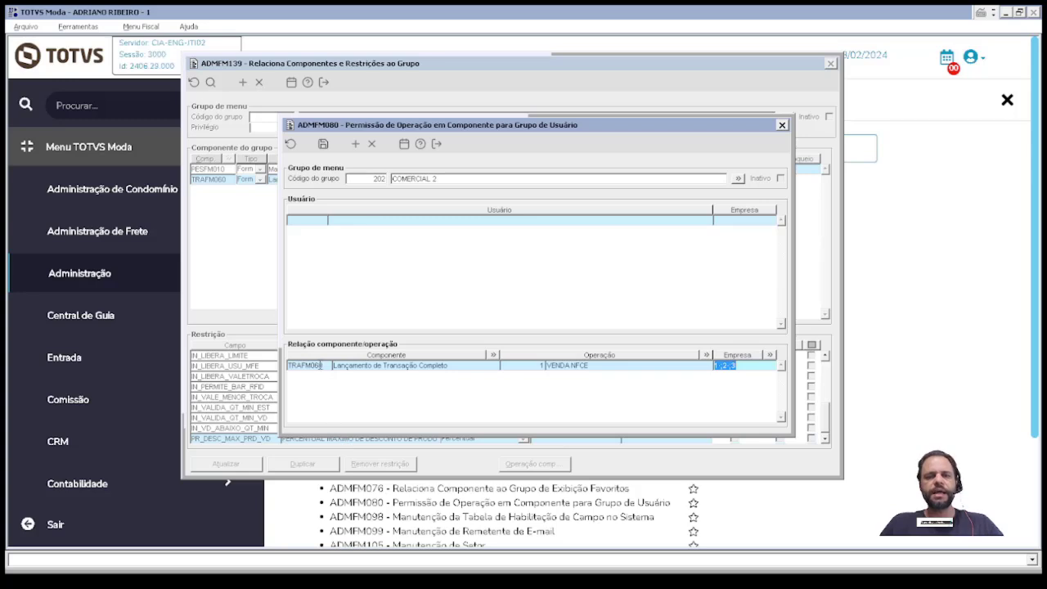
# Step: Review the TRAFM060 row and the COMERCIAL 2 group name, and save the component-operation permissions
pyautogui.moveTo(325, 366); pyautogui.dragTo(288, 366)
pyautogui.click(539, 365)
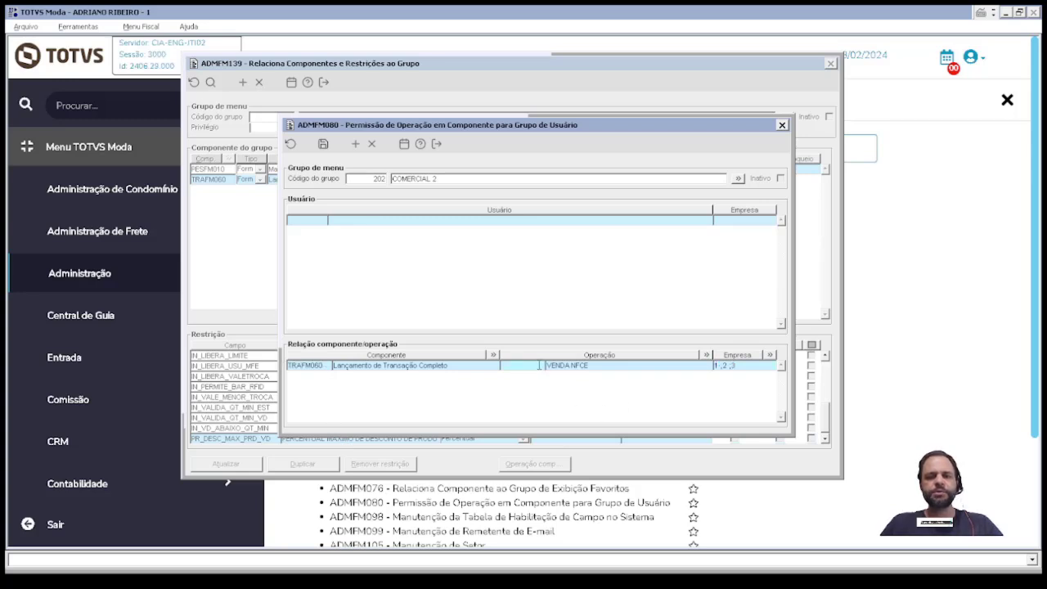
pyautogui.click(715, 365)
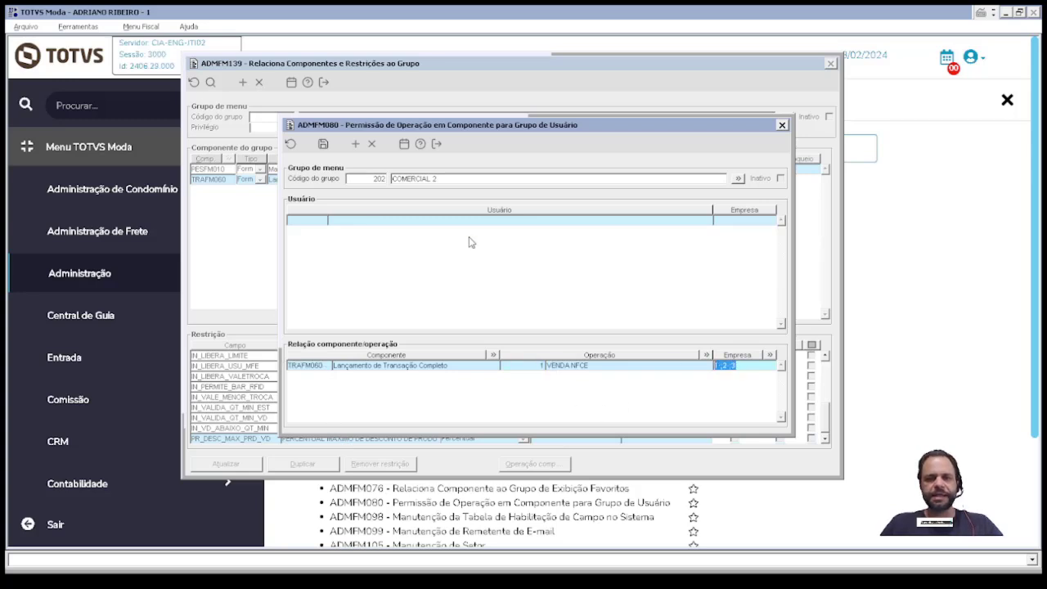
pyautogui.click(445, 179)
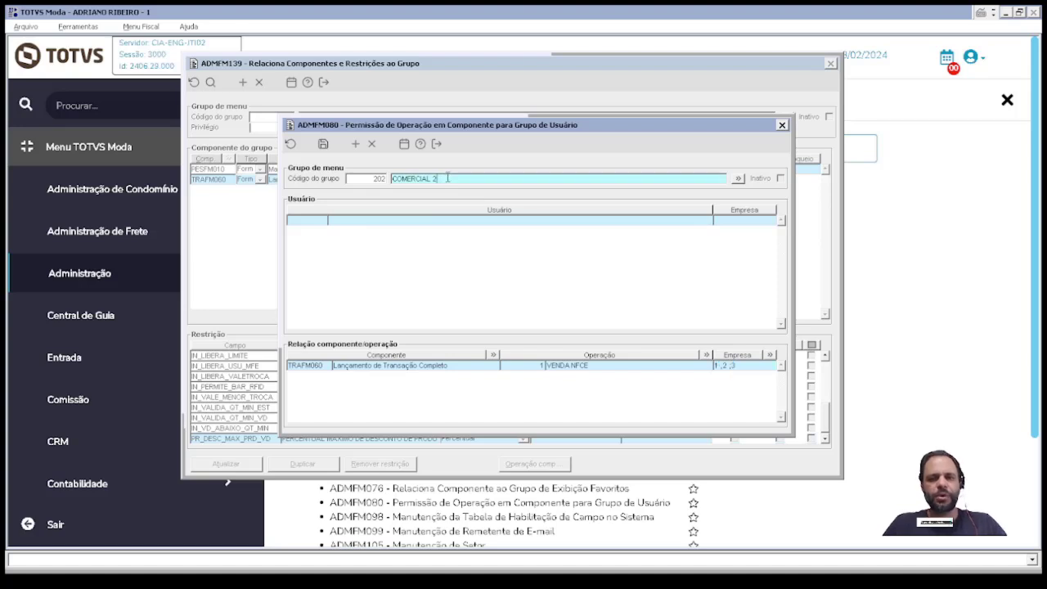
pyautogui.moveTo(448, 178); pyautogui.dragTo(381, 185)
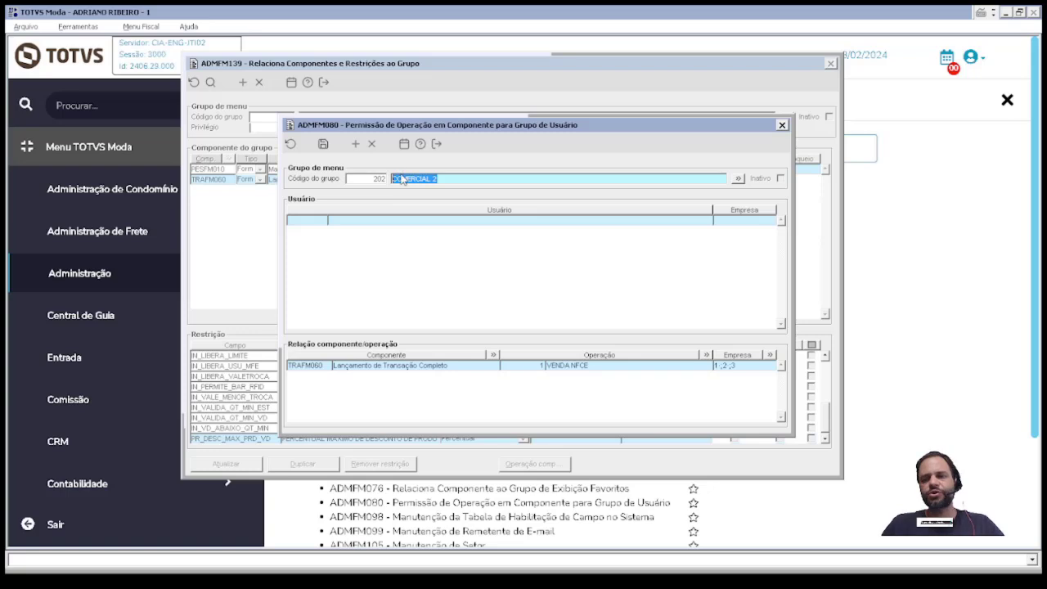
pyautogui.click(323, 144)
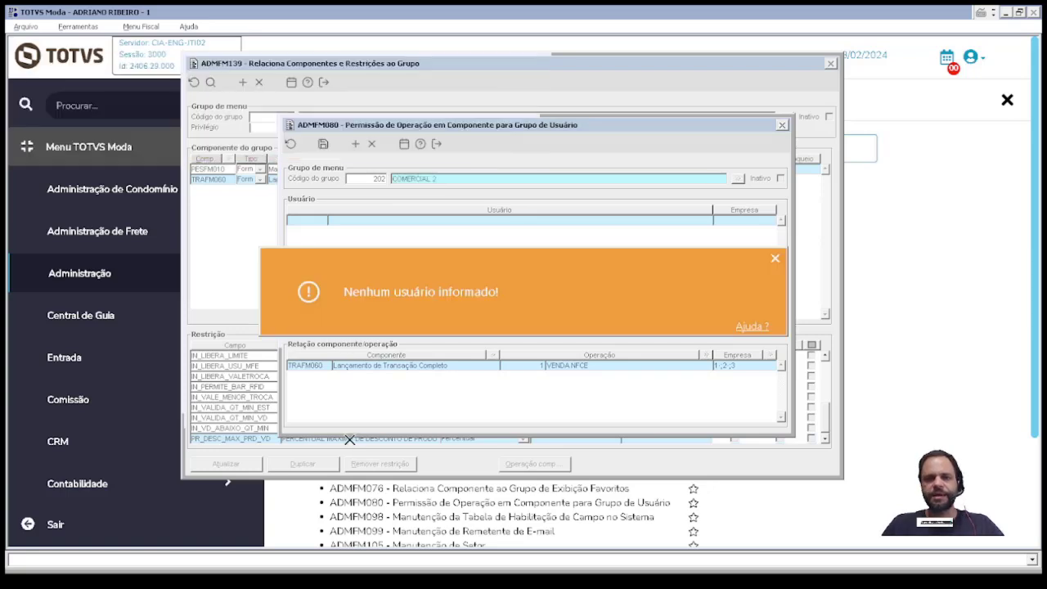
pyautogui.click(318, 219)
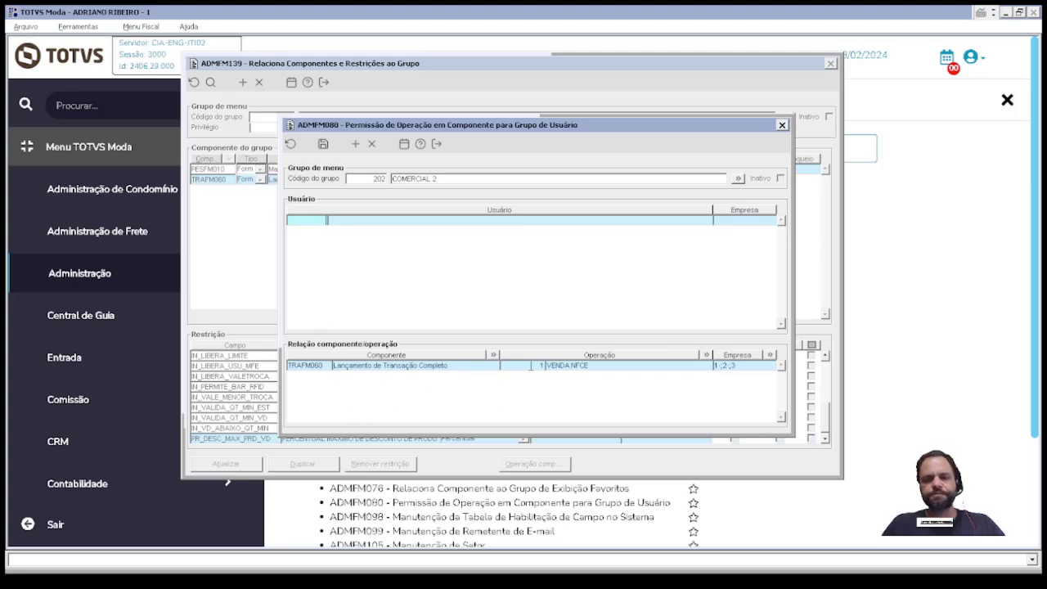
pyautogui.moveTo(531, 365); pyautogui.dragTo(549, 368)
pyautogui.moveTo(767, 366); pyautogui.dragTo(648, 375)
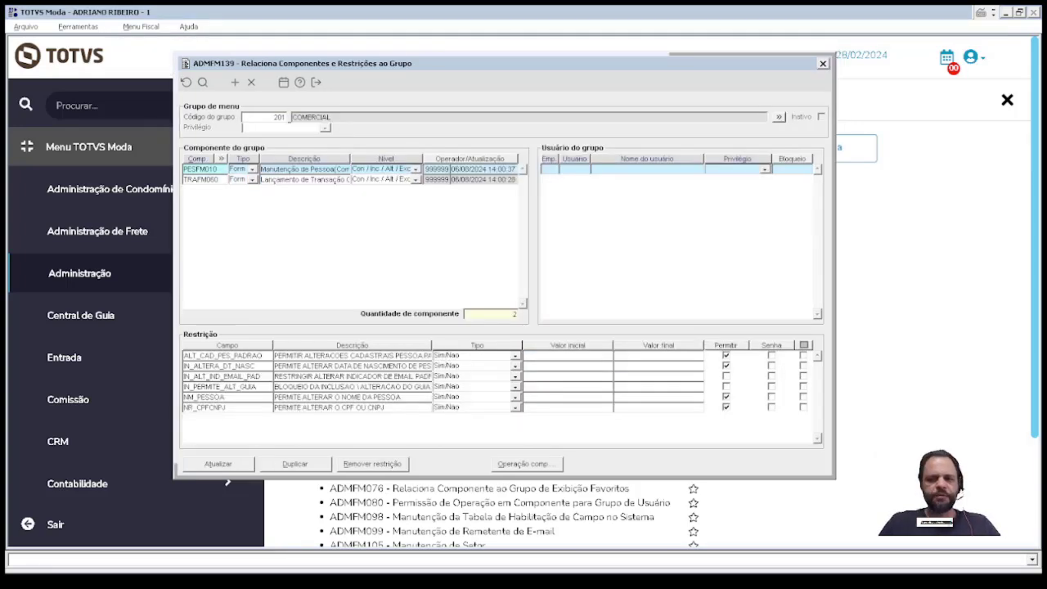
# Step: Close the ADMFM139 group components window and discard its pending changes with Sair
pyautogui.click(677, 541)
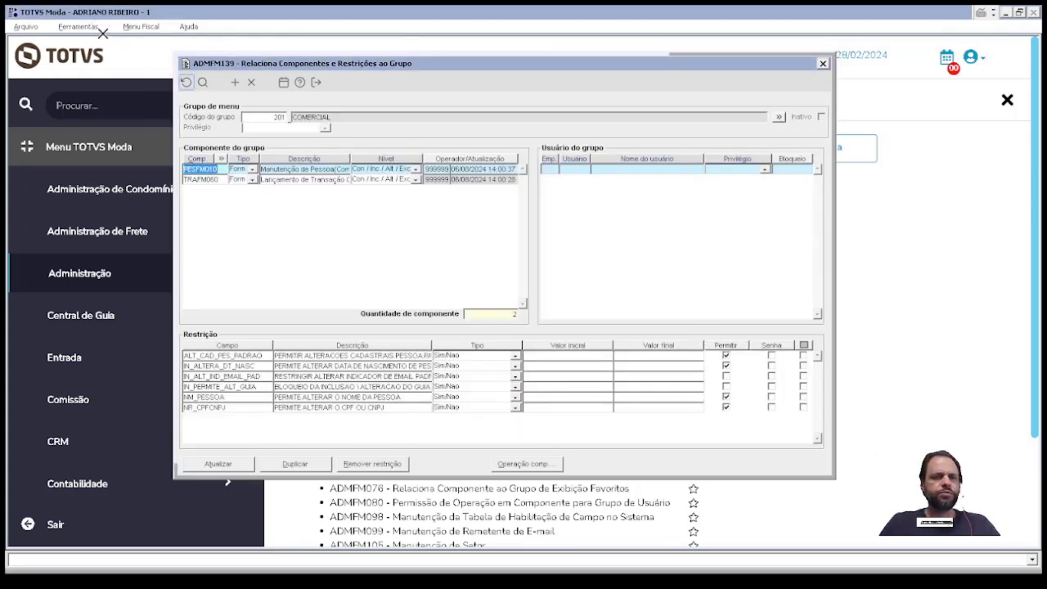
pyautogui.click(823, 63)
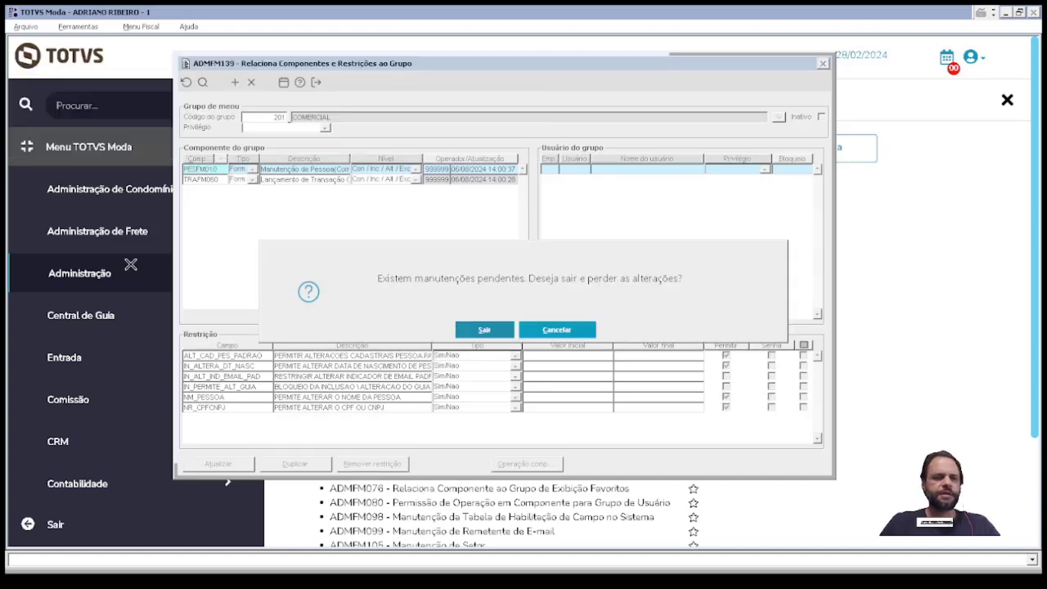
pyautogui.click(507, 325)
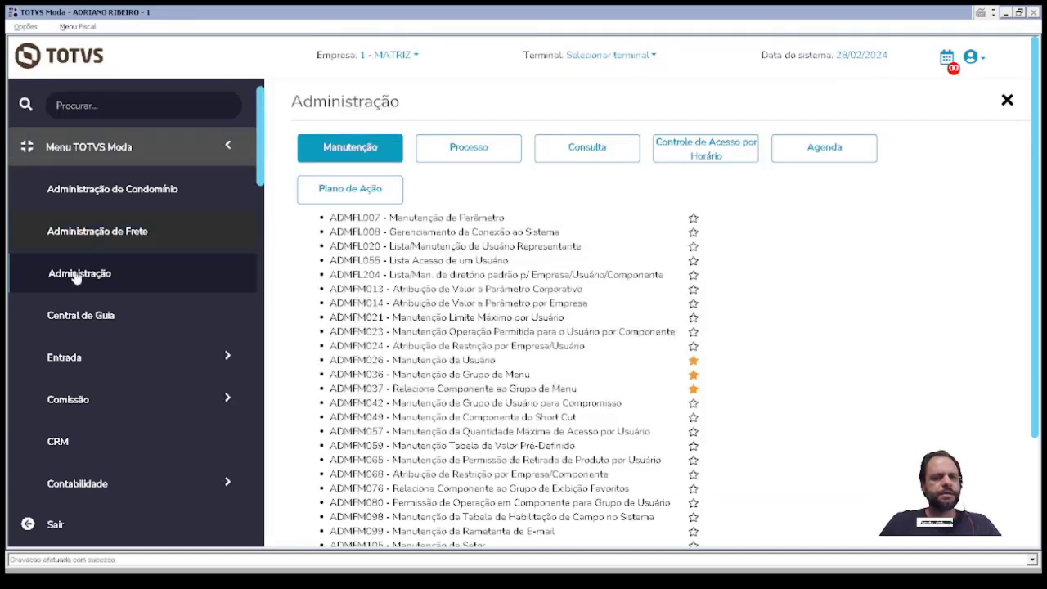
# Step: In ADMFM026, enter the test user's full name and login and save them
pyautogui.click(379, 361)
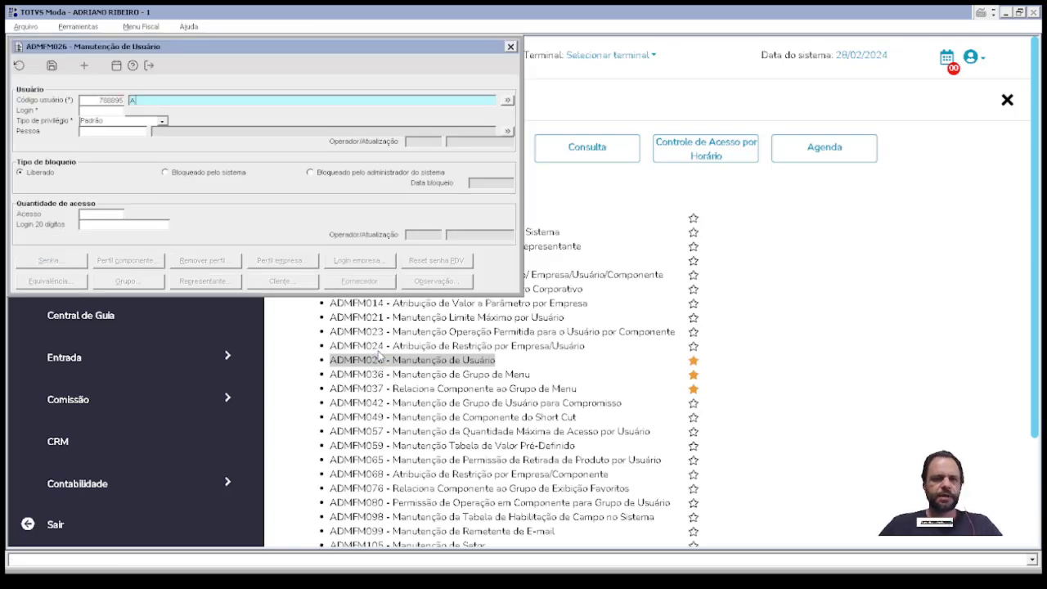
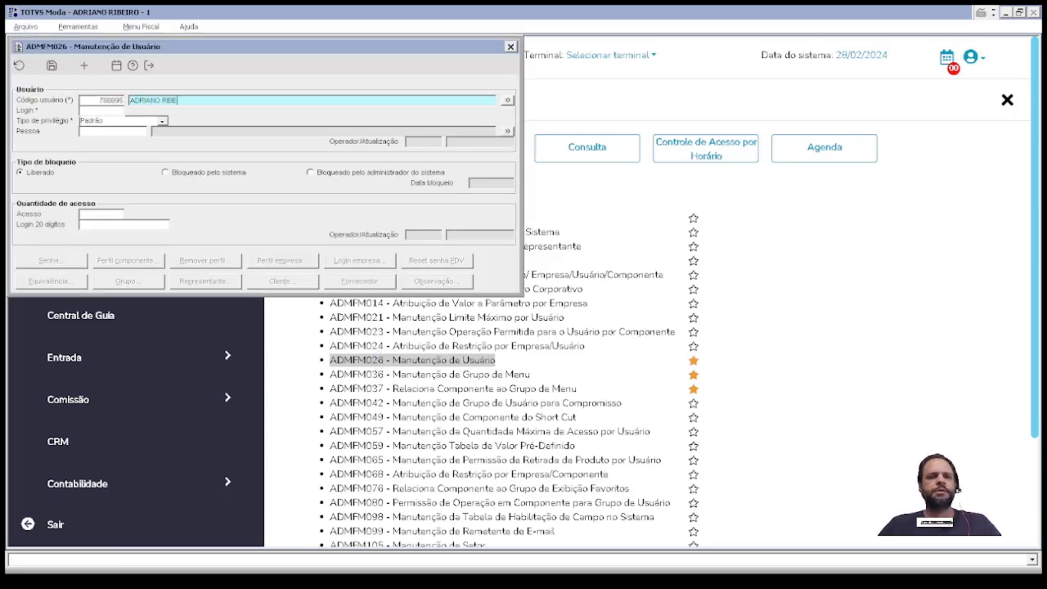
pyautogui.press('Tab')
pyautogui.write('ADR')
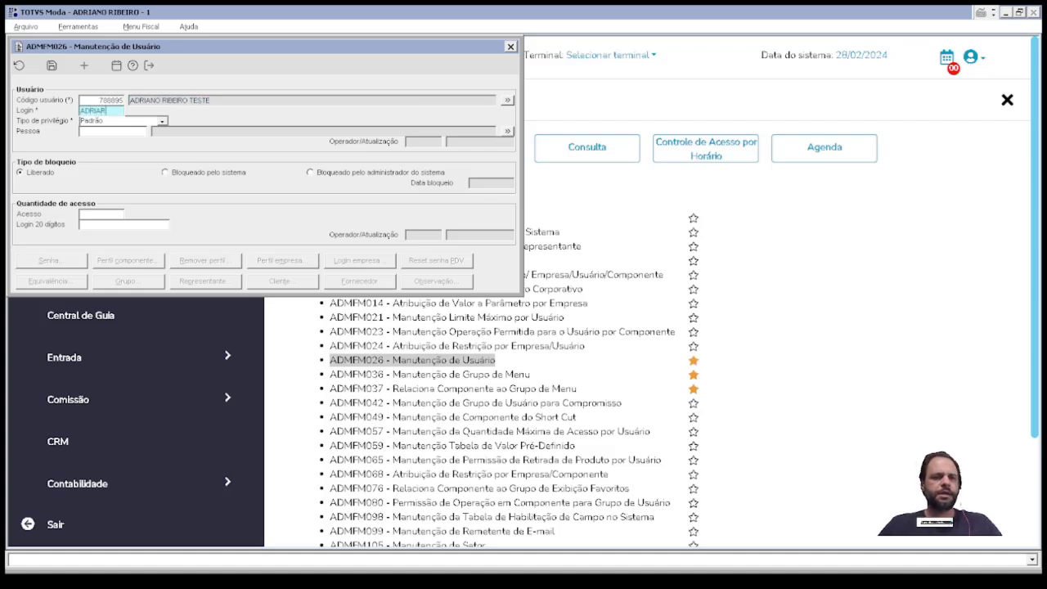
pyautogui.write('IART')
pyautogui.hotkey('ctrl', 's')
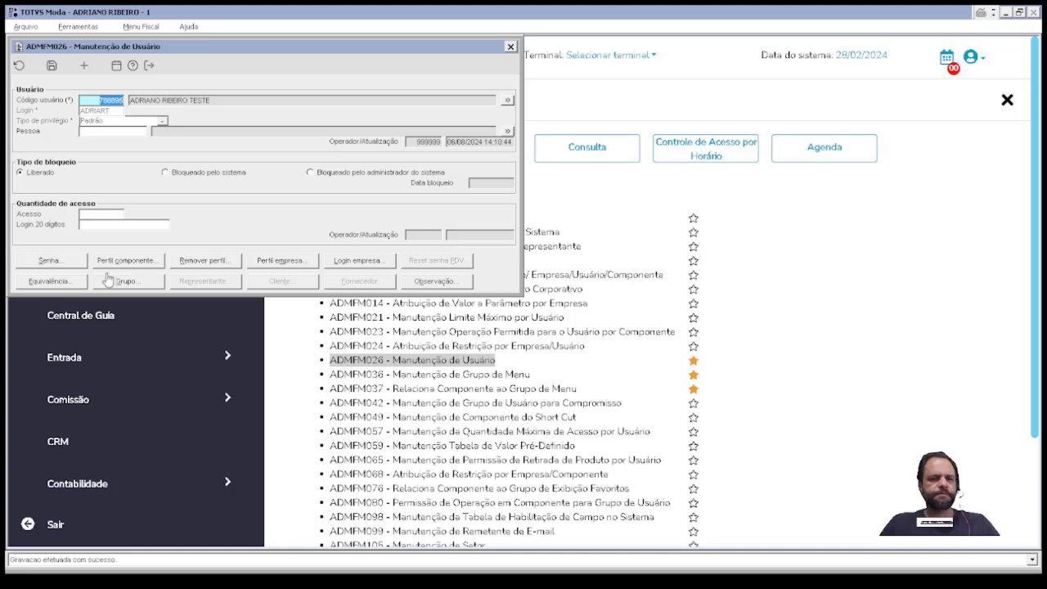
# Step: Set a new password for the test user and confirm it
pyautogui.click(73, 260)
pyautogui.write('***')
pyautogui.press('Tab')
pyautogui.write('***')
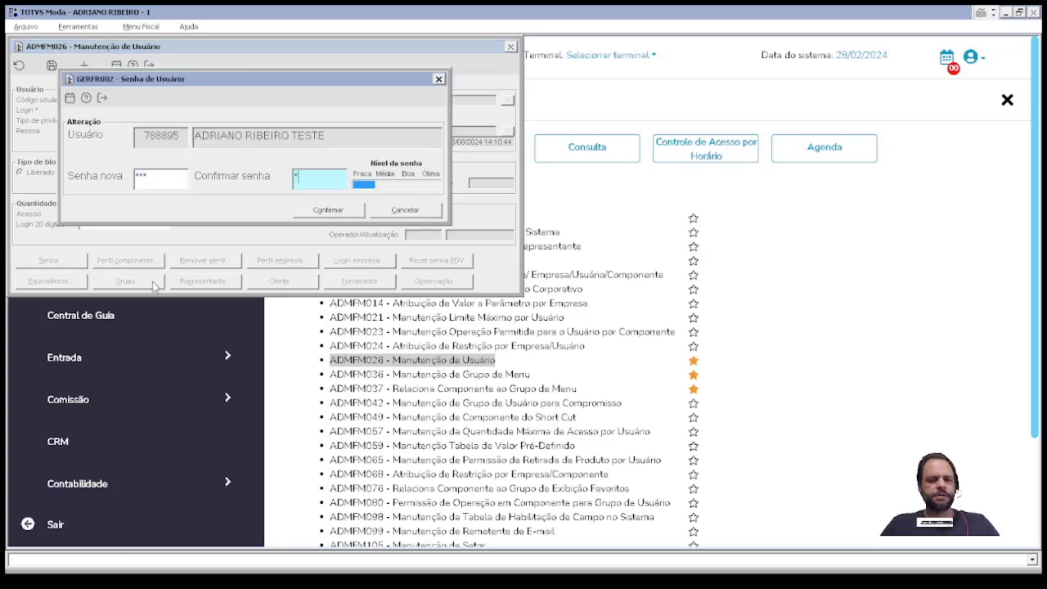
pyautogui.press('Return')
pyautogui.press('Return')
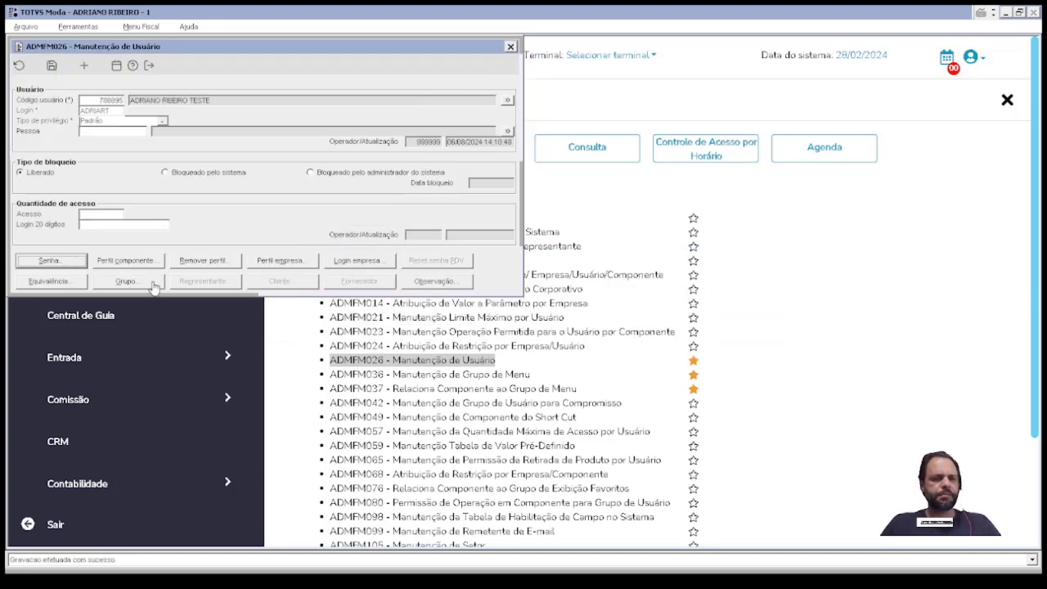
# Step: Assign menu group 201 COMERCIAL to the test user and accept both update prompts with Sim
pyautogui.click(153, 285)
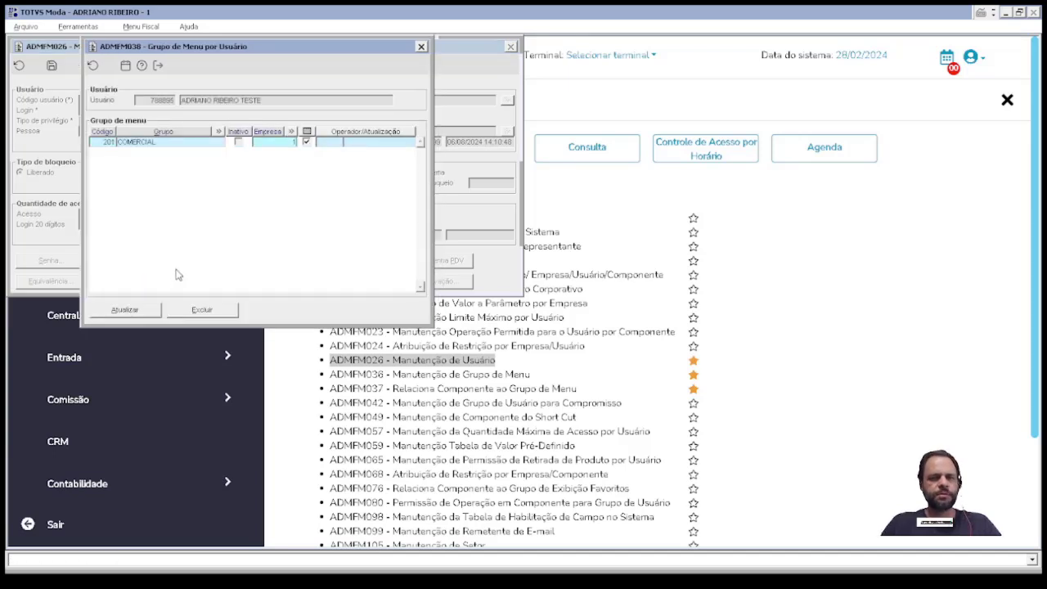
pyautogui.click(141, 309)
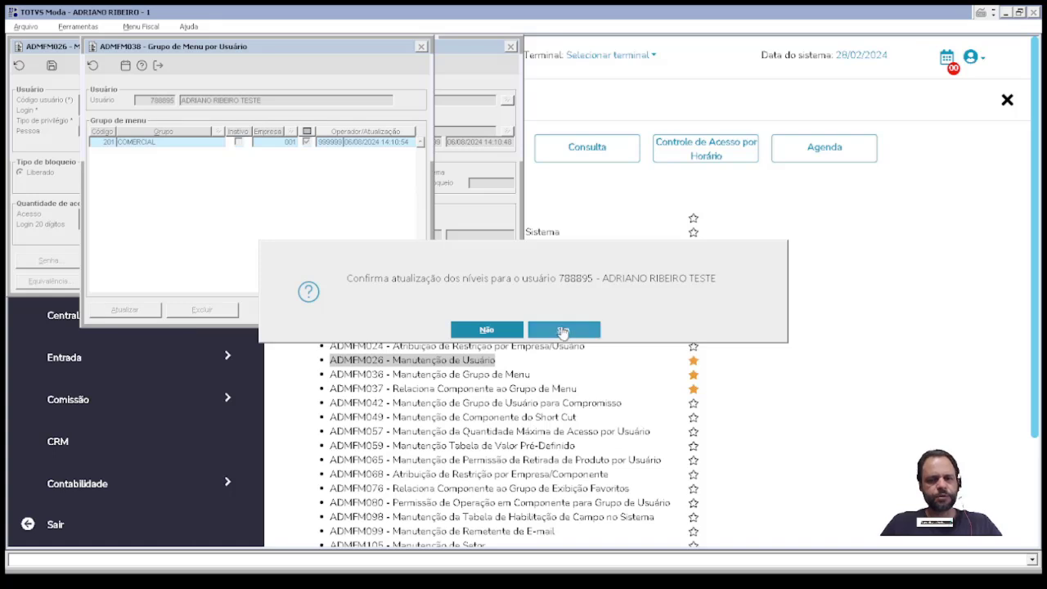
pyautogui.click(563, 330)
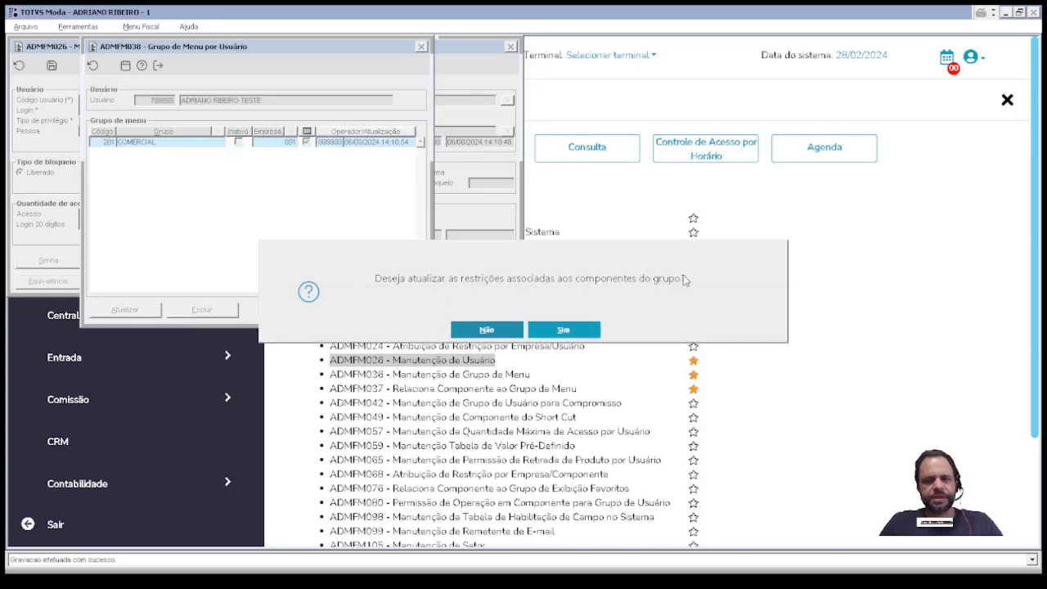
pyautogui.click(564, 330)
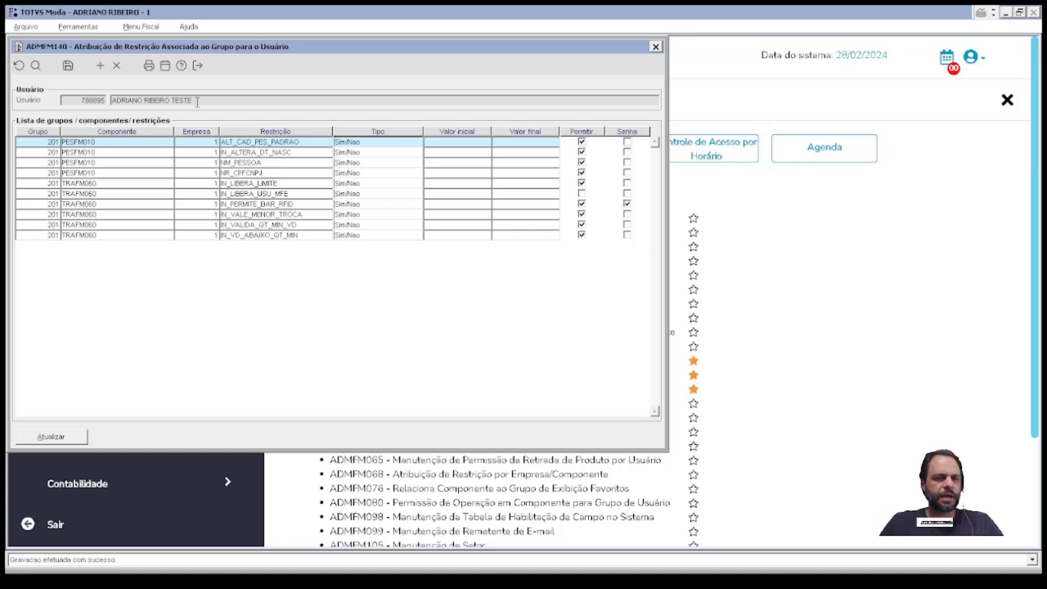
# Step: Uncheck Permitir on the NM_PESSOA restriction in ADMFM140 and apply the change
pyautogui.click(200, 100)
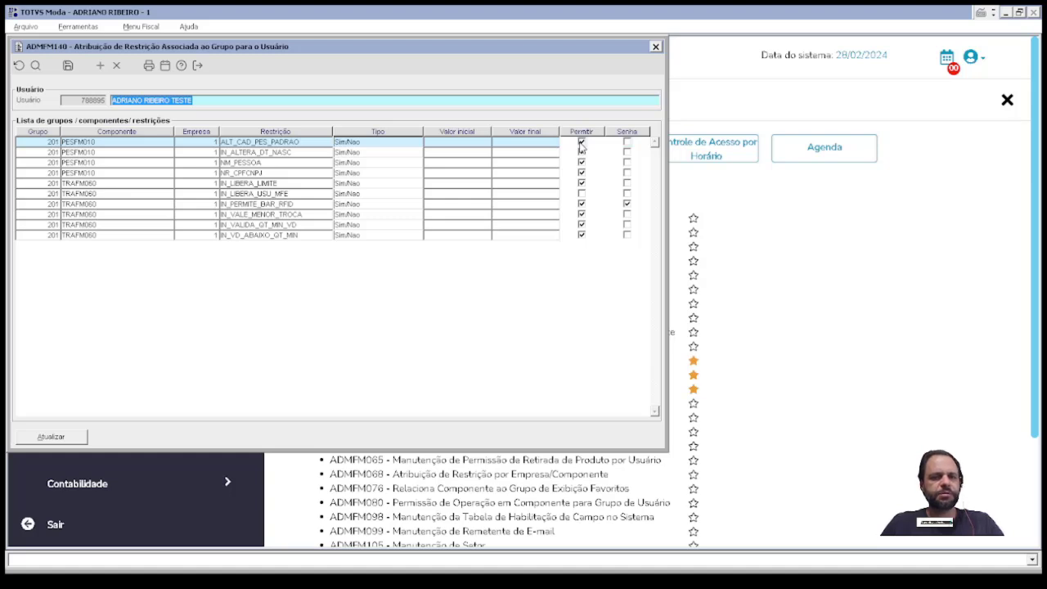
pyautogui.click(580, 163)
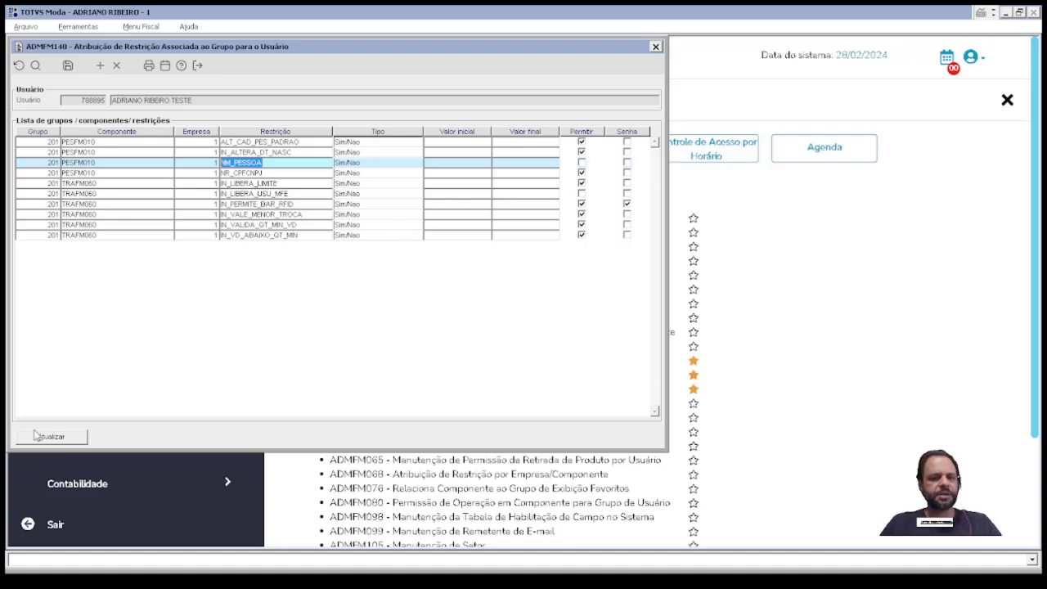
pyautogui.click(209, 100)
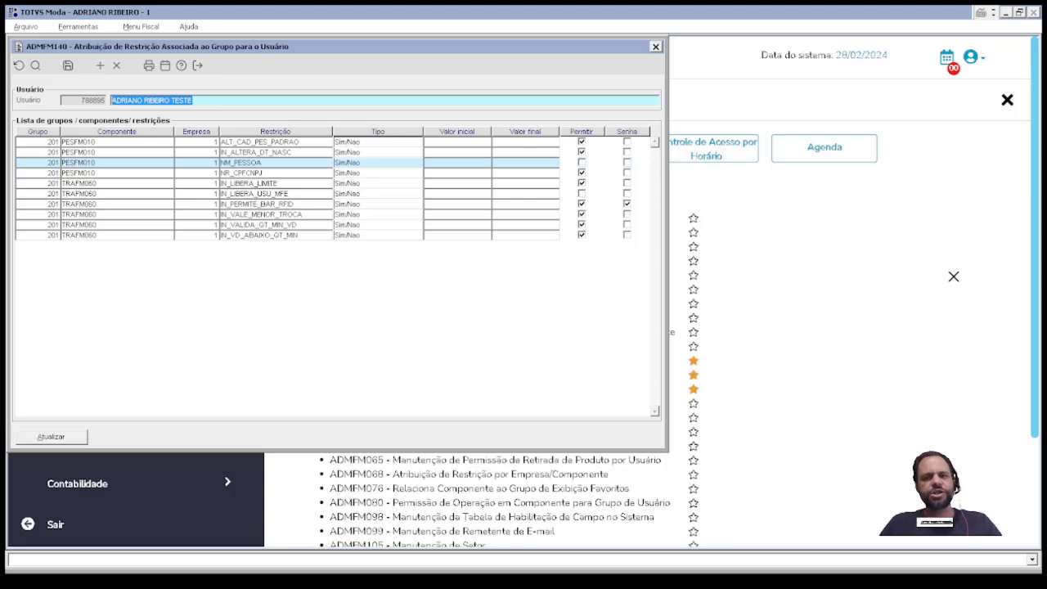
pyautogui.click(50, 436)
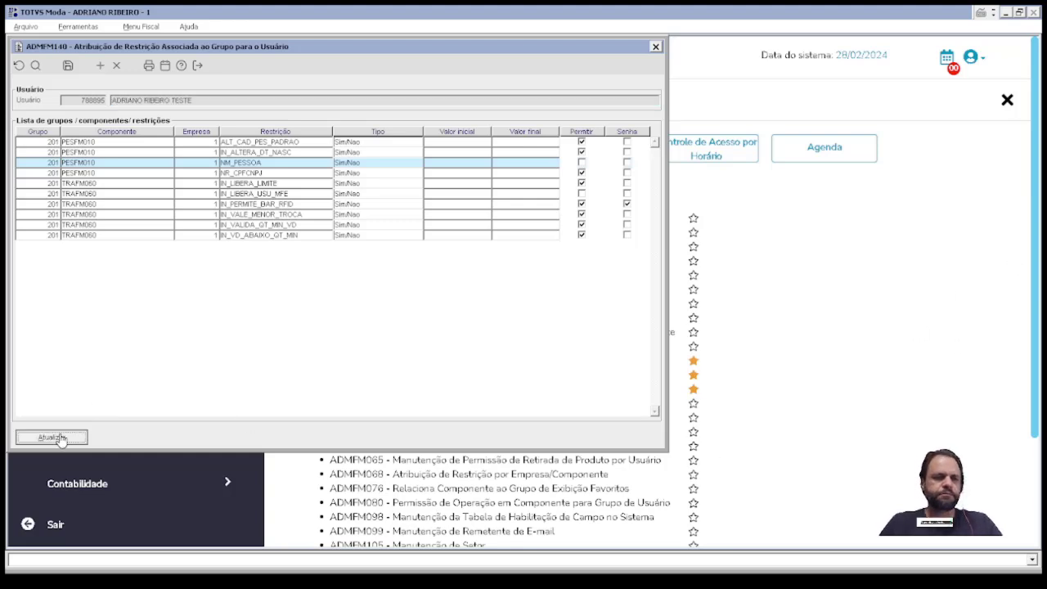
pyautogui.click(773, 260)
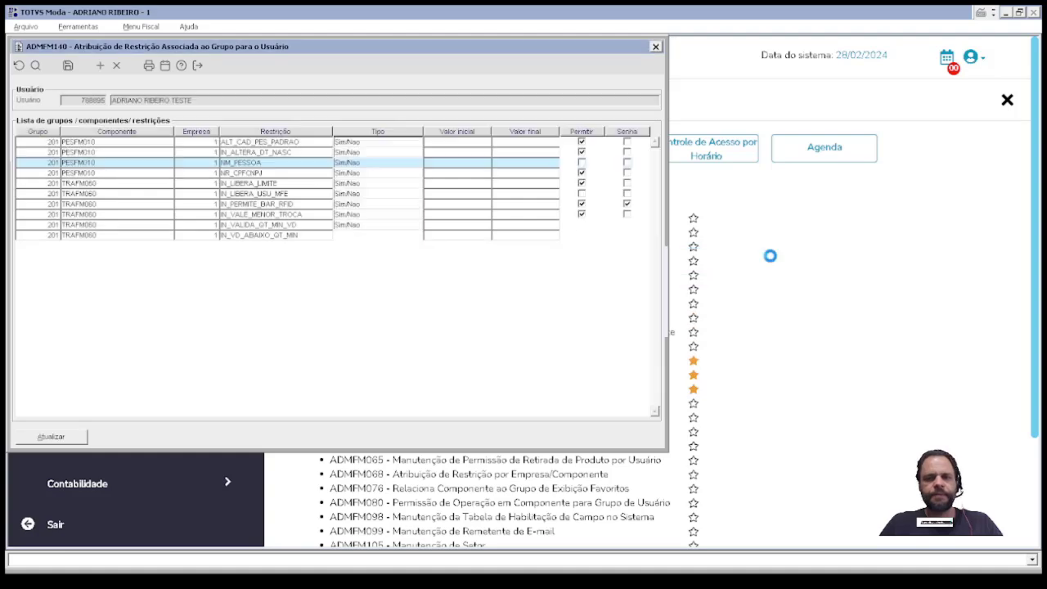
pyautogui.click(496, 330)
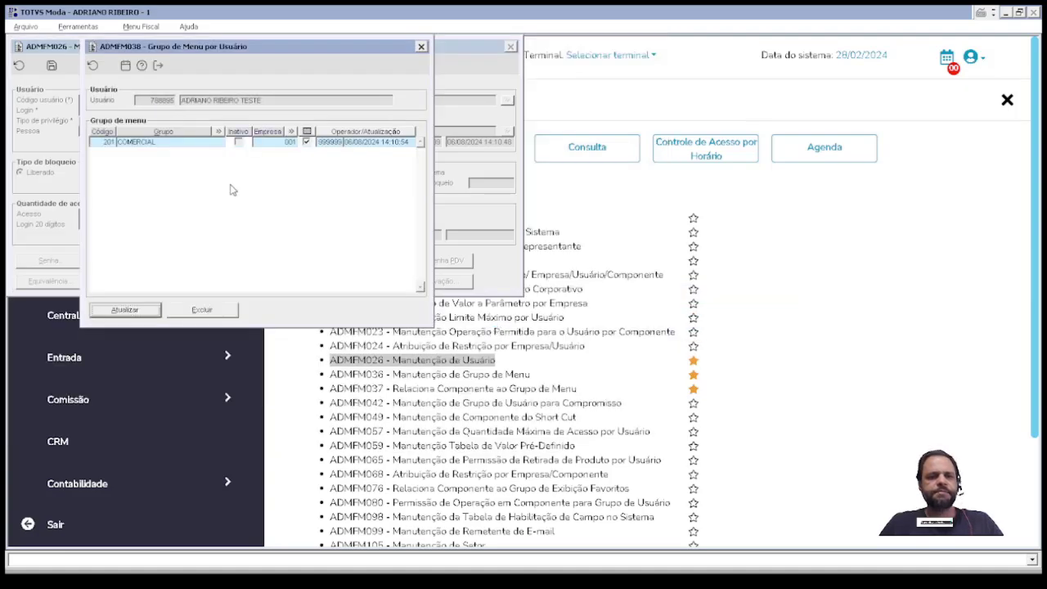
# Step: Re-apply group 201 in ADMFM038, confirm both prompts, and close the user windows
pyautogui.click(117, 314)
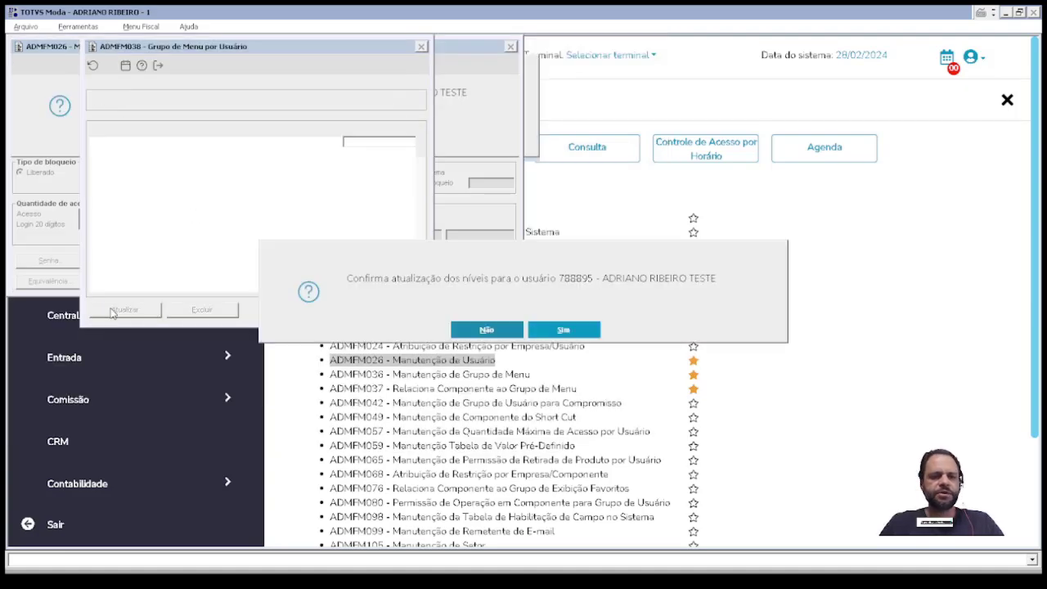
pyautogui.click(546, 334)
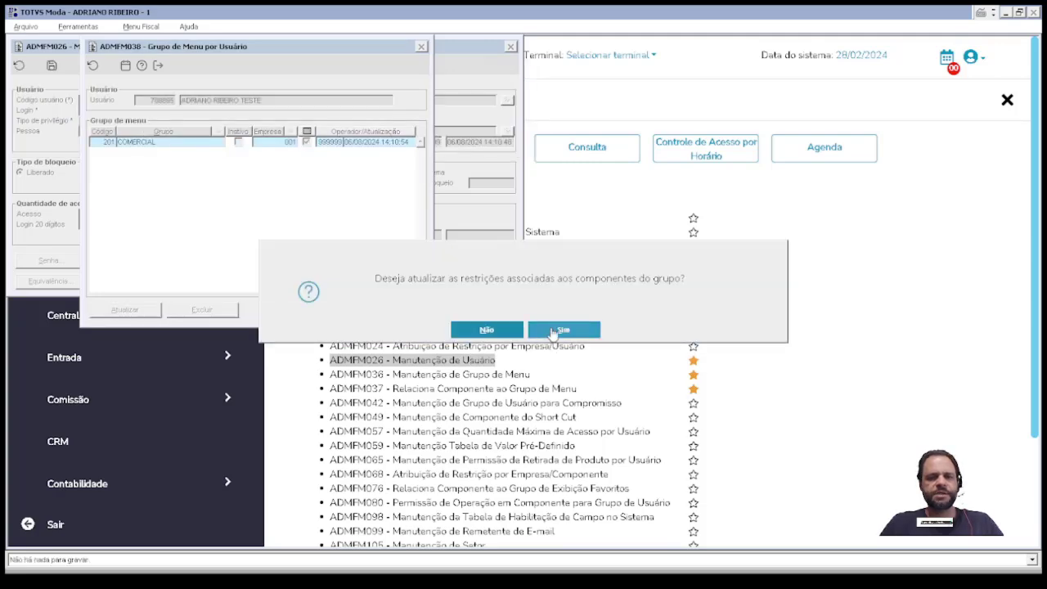
pyautogui.click(561, 332)
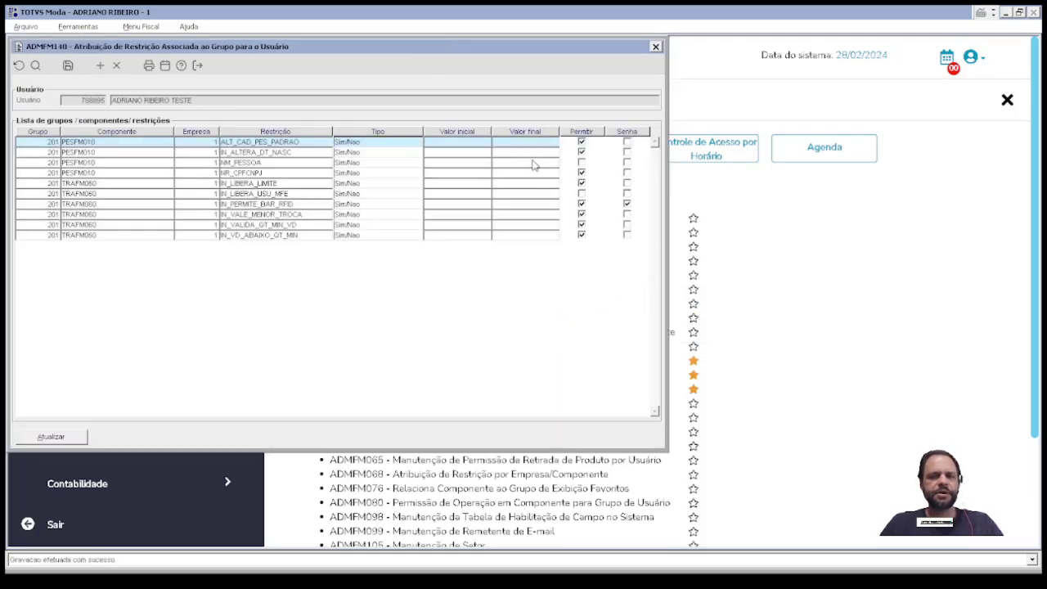
pyautogui.press('Escape')
pyautogui.press('Escape')
pyautogui.press('Escape')
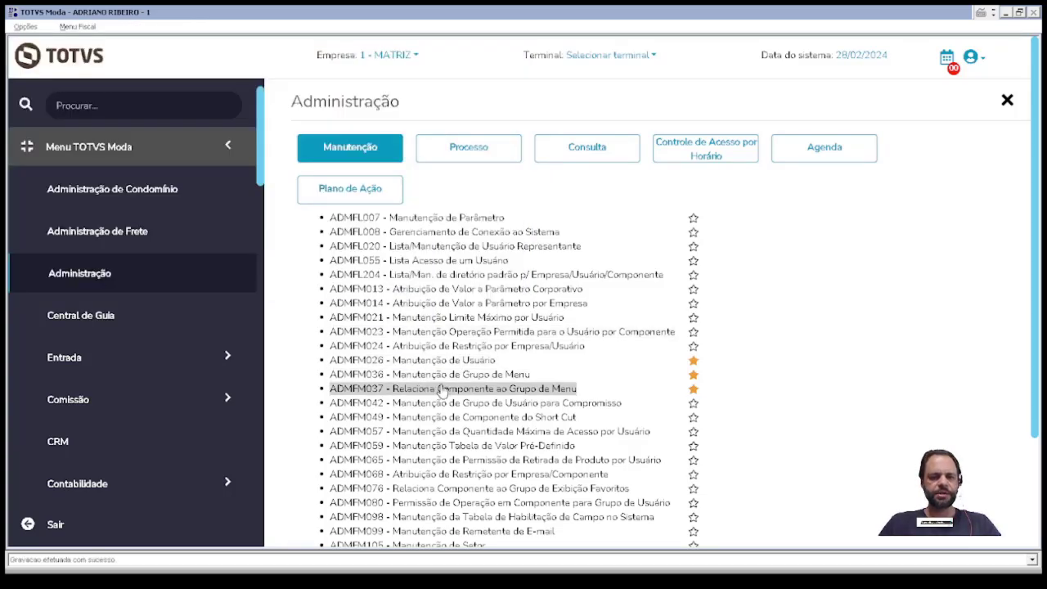
# Step: In ADMFM037, load group 201, select its NM_PESSOA restriction and save the component settings
pyautogui.click(441, 389)
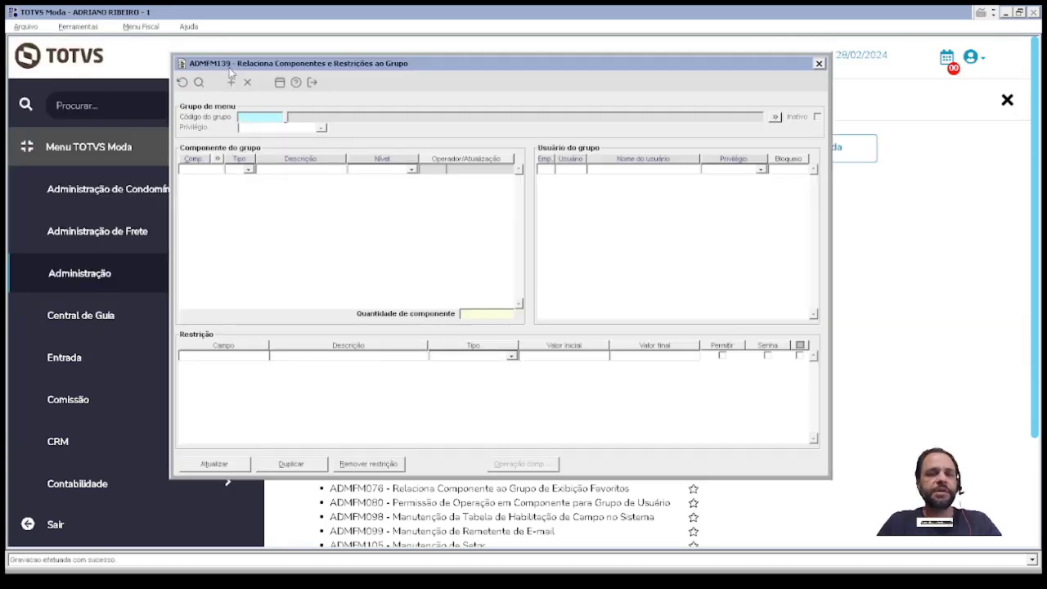
pyautogui.write('201')
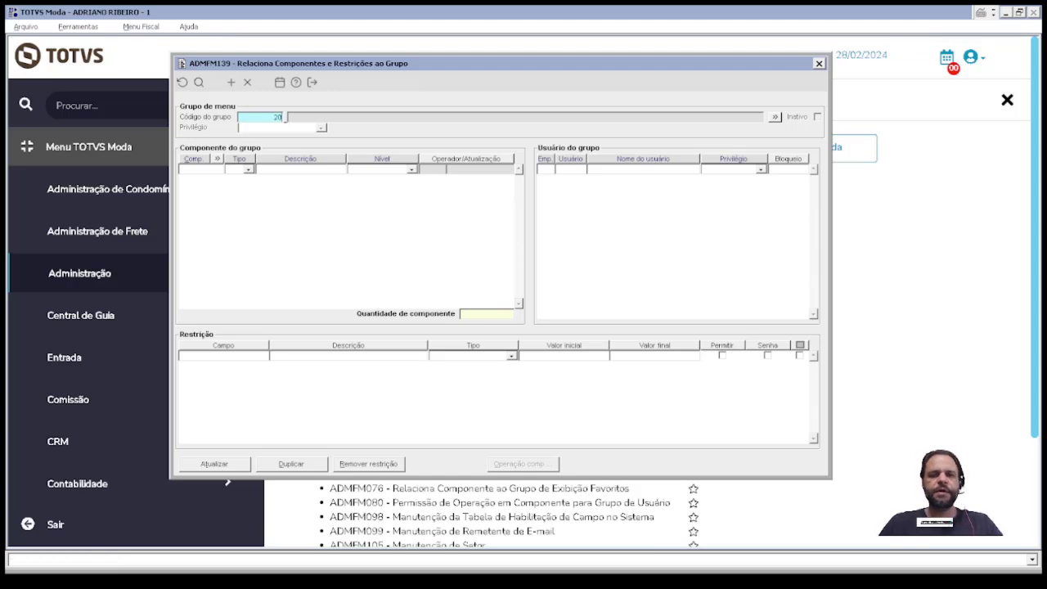
pyautogui.press('Tab')
pyautogui.click(280, 172)
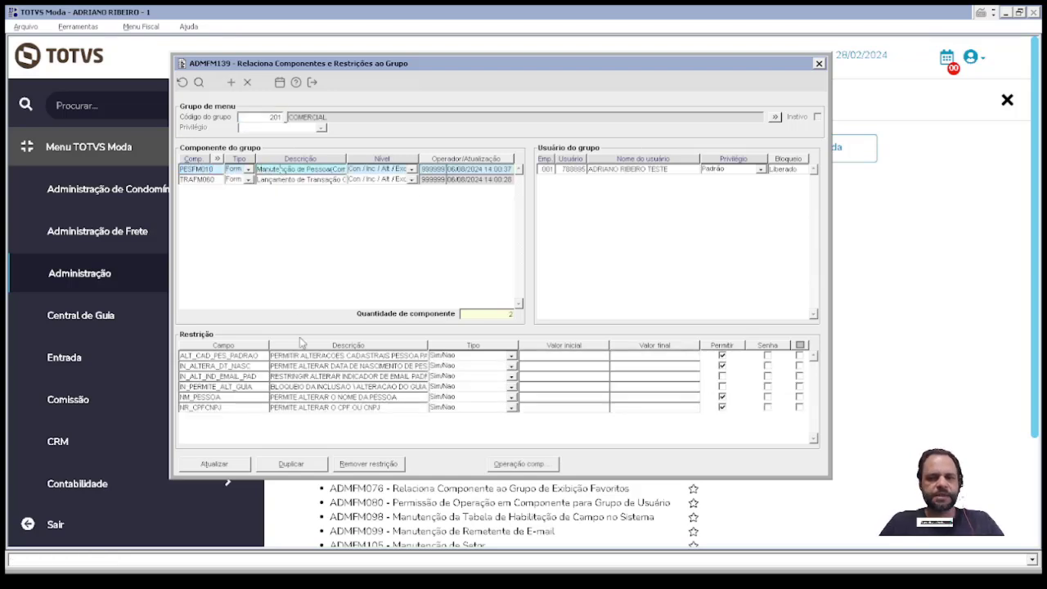
pyautogui.click(298, 396)
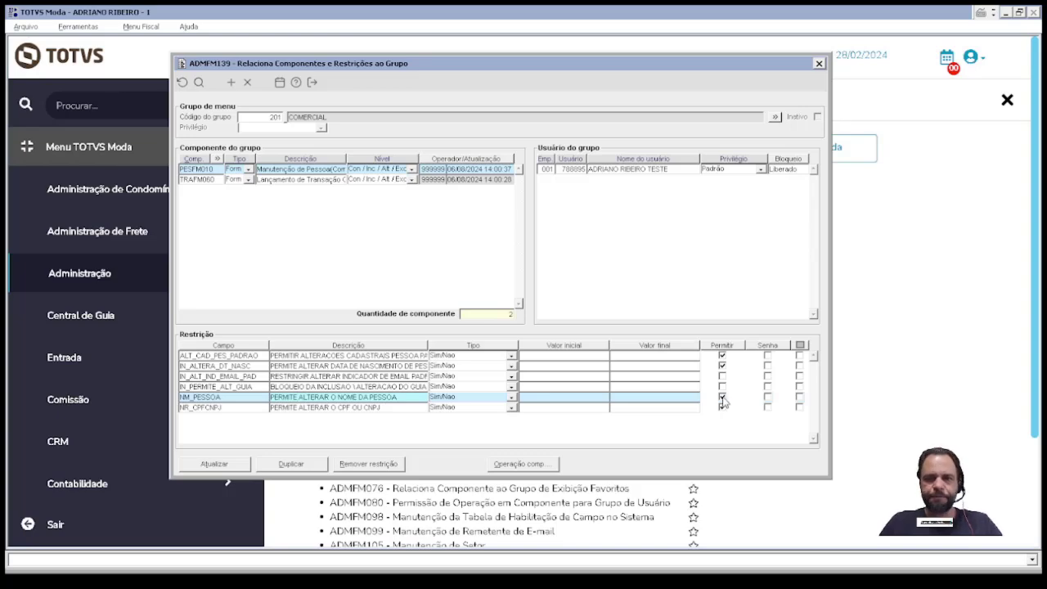
pyautogui.click(211, 464)
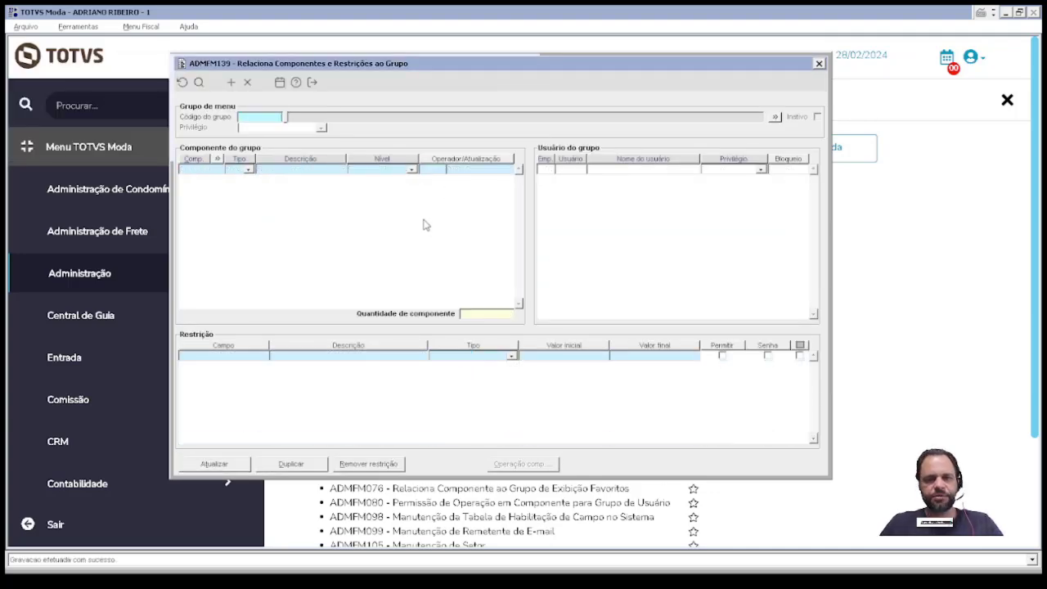
pyautogui.click(161, 109)
pyautogui.click(146, 104)
# Step: Search the program list and open ADMFM024, after briefly opening ADMFM023
pyautogui.write('a')
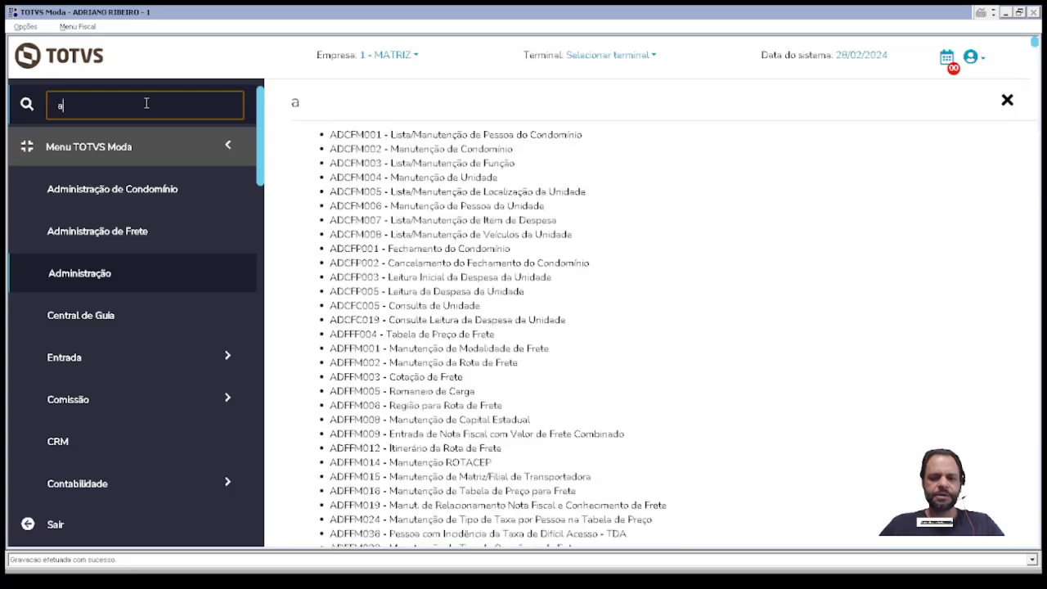
pyautogui.write('dmfm')
pyautogui.press('BackSpace')
pyautogui.press('BackSpace')
pyautogui.press('BackSpace')
pyautogui.press('BackSpace')
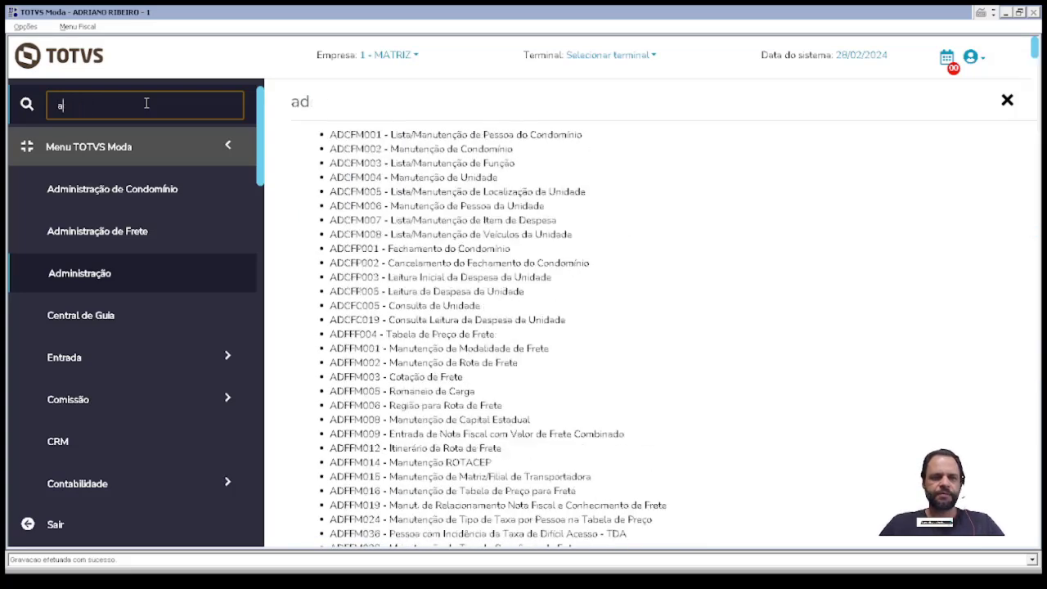
pyautogui.write('dmfm023')
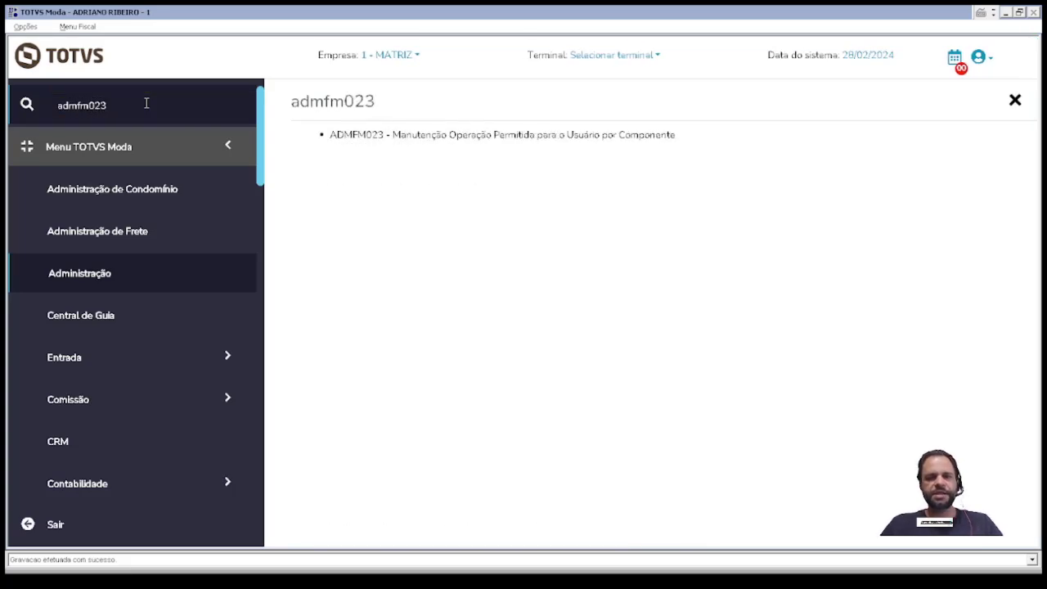
pyautogui.press('Return')
pyautogui.click(145, 101)
pyautogui.click(144, 101)
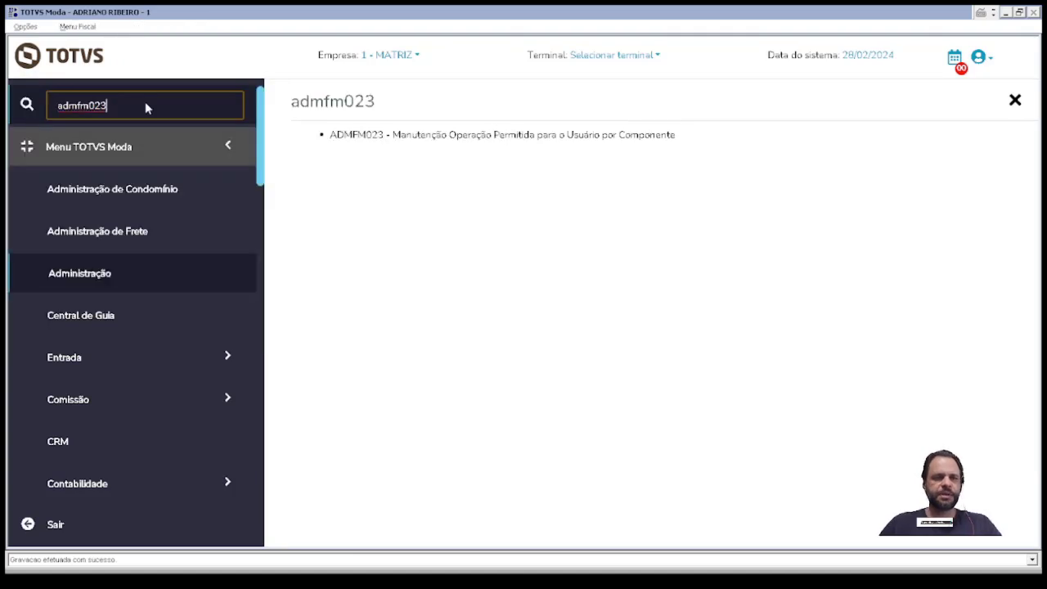
pyautogui.press('BackSpace')
pyautogui.write('4')
pyautogui.press('Return')
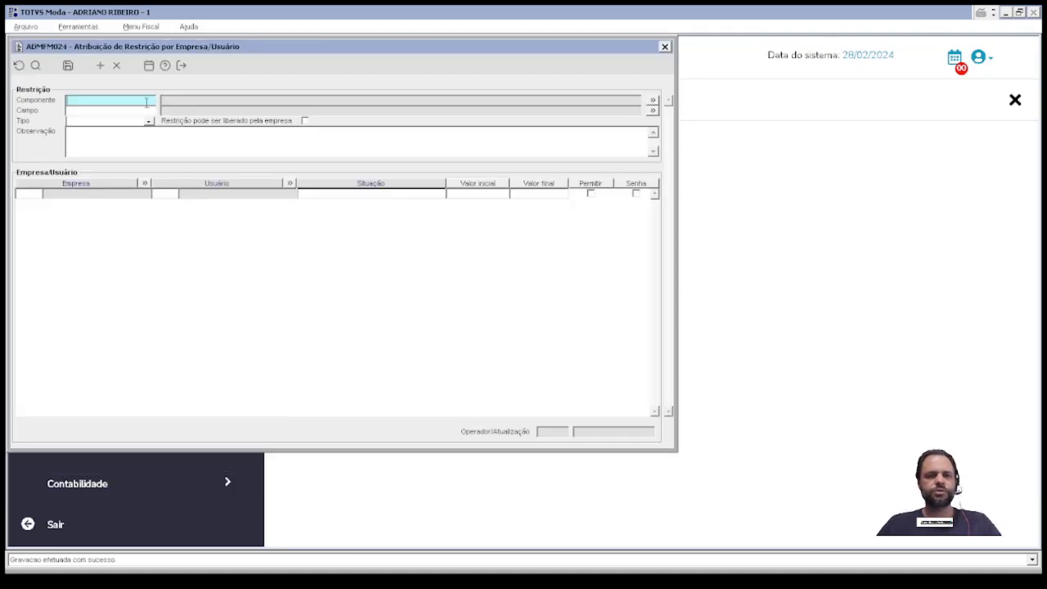
# Step: For component PESFM010, pick the NM_PESSOA restriction, select the test user's row and save
pyautogui.write('PESFM010')
pyautogui.press('Return')
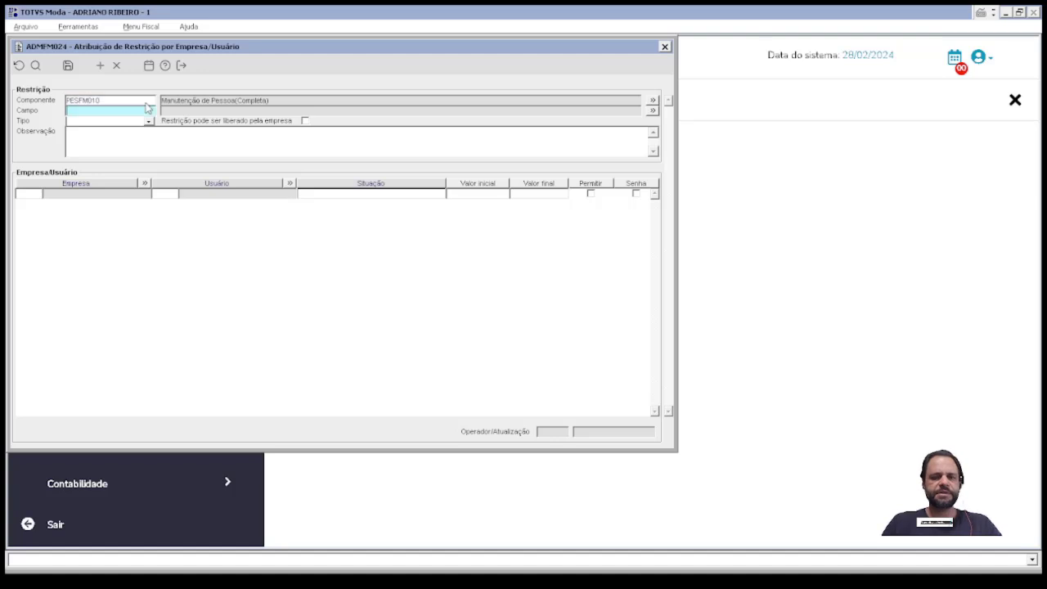
pyautogui.press('F12')
pyautogui.doubleClick(139, 154)
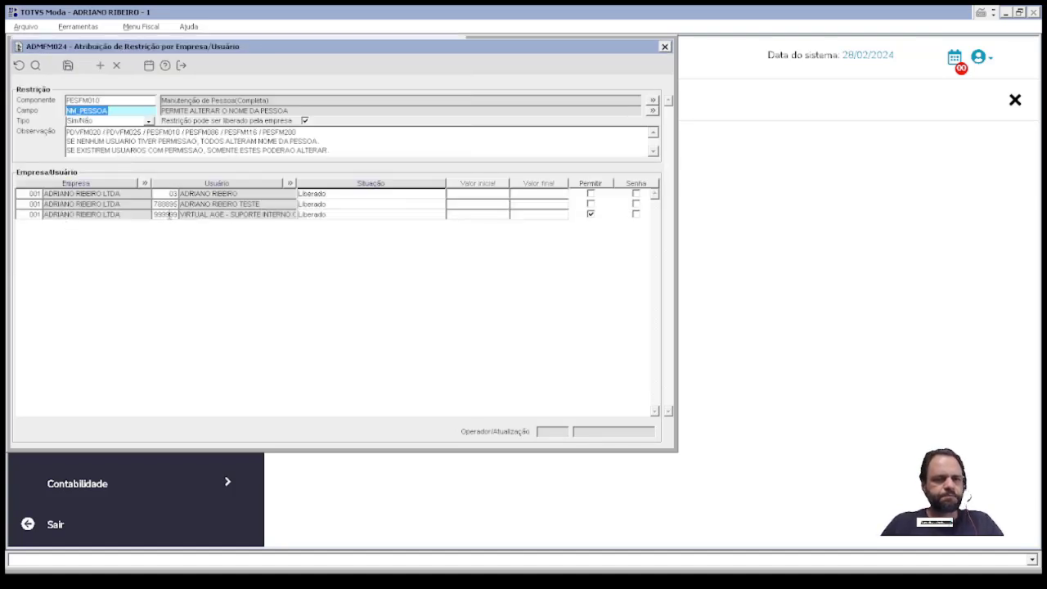
pyautogui.doubleClick(258, 204)
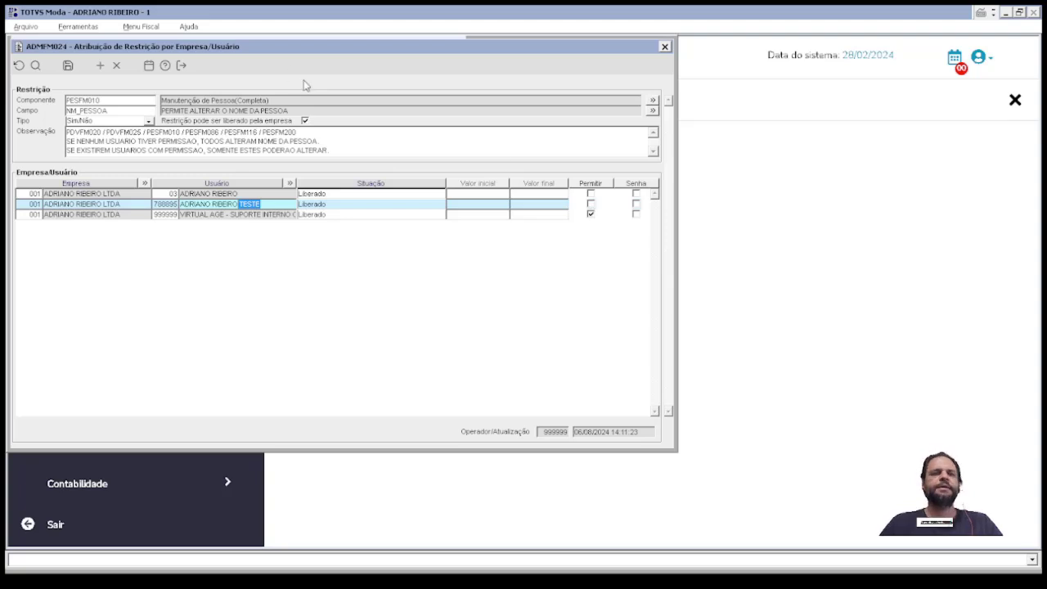
pyautogui.click(68, 65)
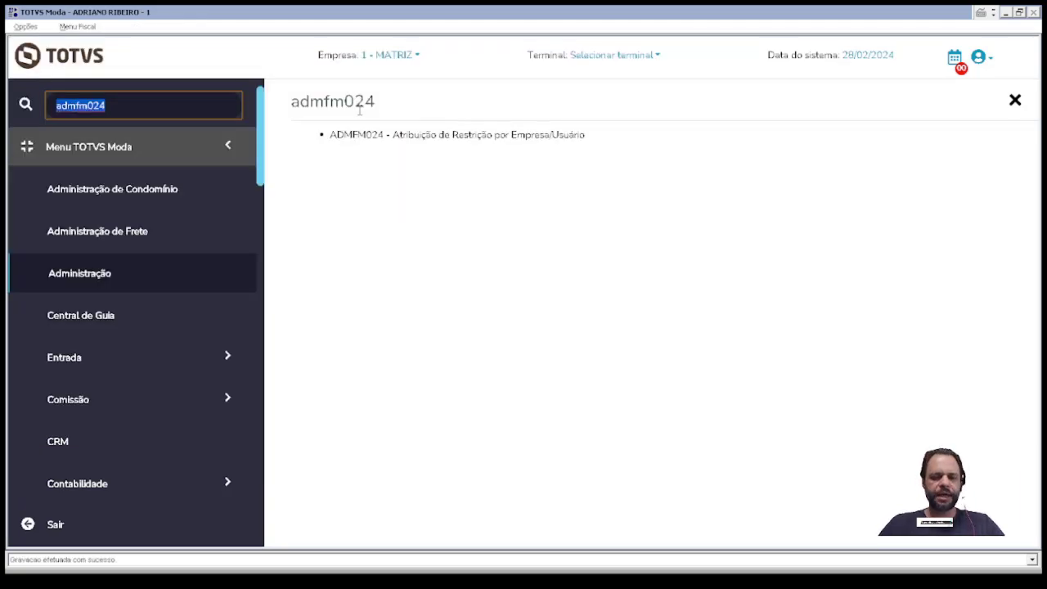
# Step: Open ADMFM026 and load the test user found by a name search in the user list
pyautogui.write('admfm026')
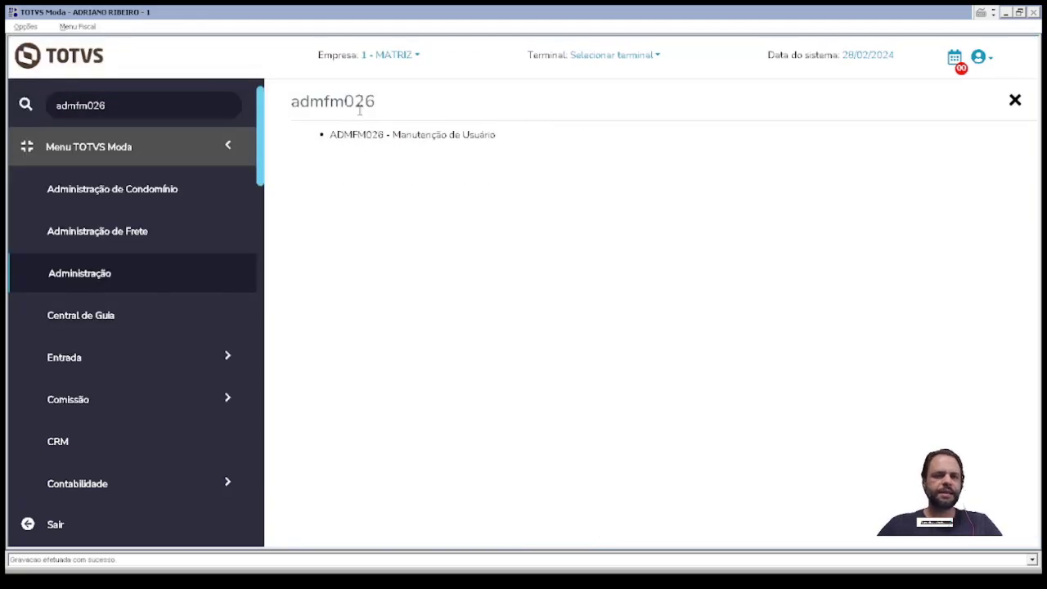
pyautogui.press('Return')
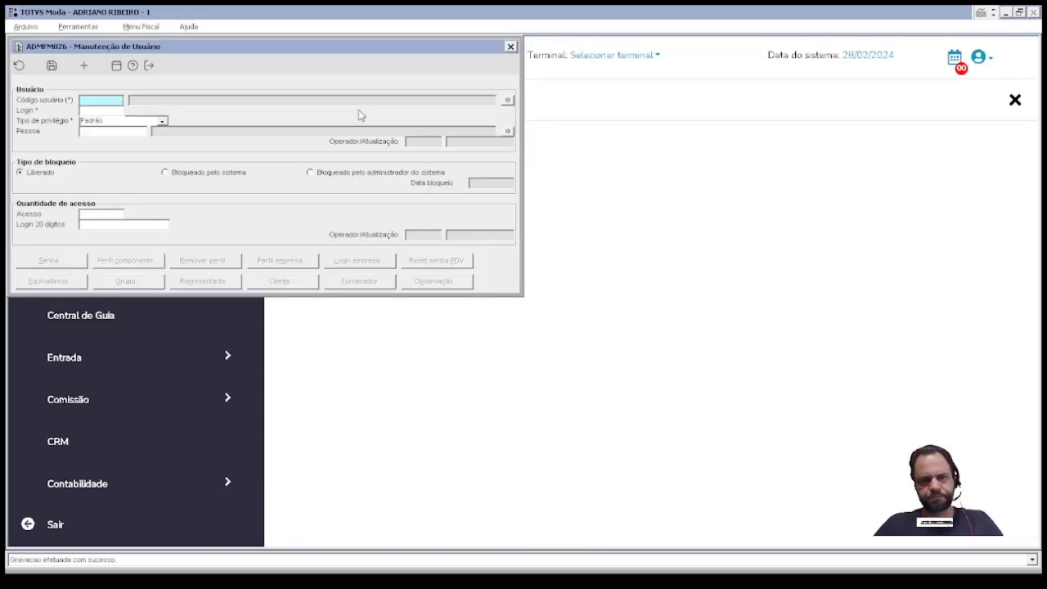
pyautogui.press('F12')
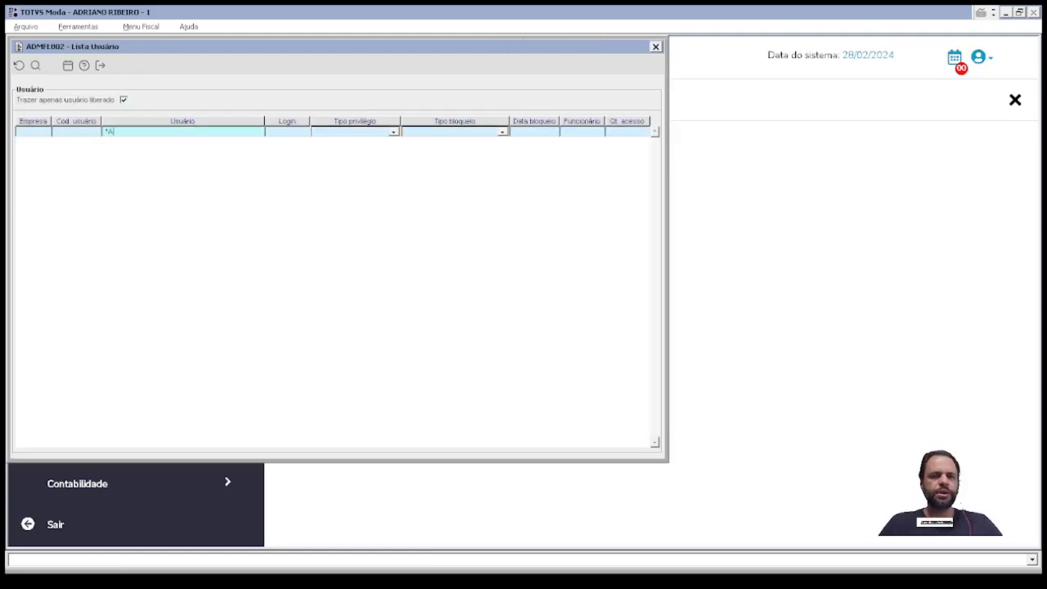
pyautogui.click(196, 132)
pyautogui.write('*ADRIANO*')
pyautogui.press('F4')
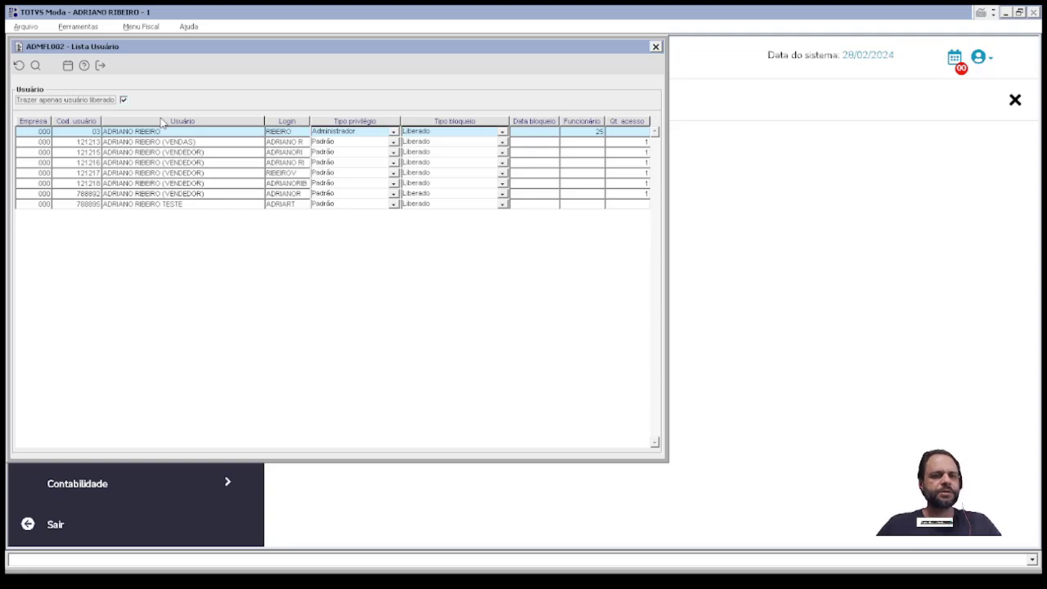
pyautogui.doubleClick(86, 205)
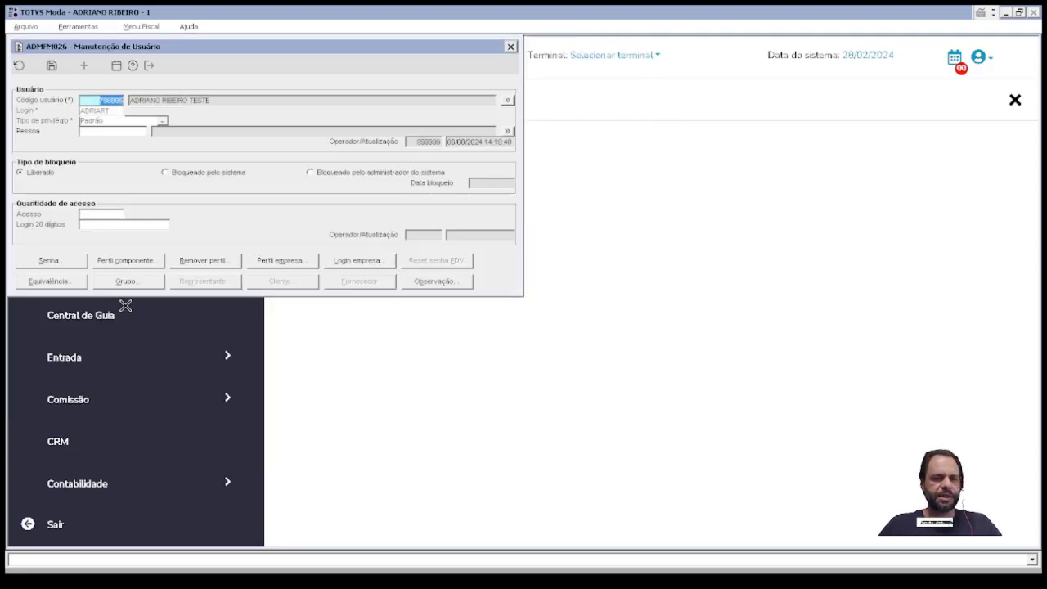
# Step: Update the user's COMERCIAL menu group levels and agree to update the group's restrictions
pyautogui.click(125, 281)
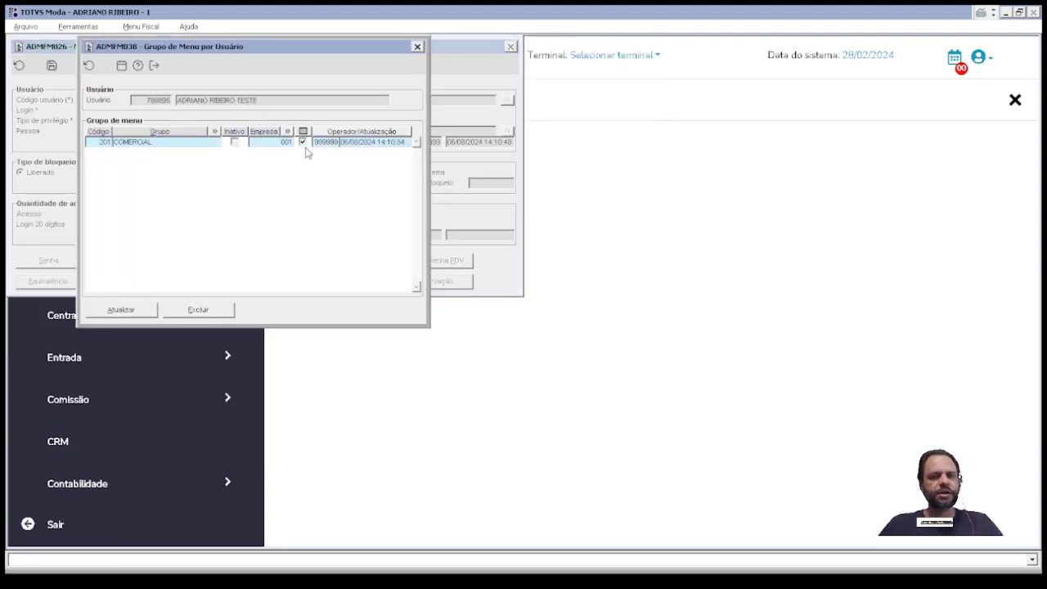
pyautogui.click(120, 309)
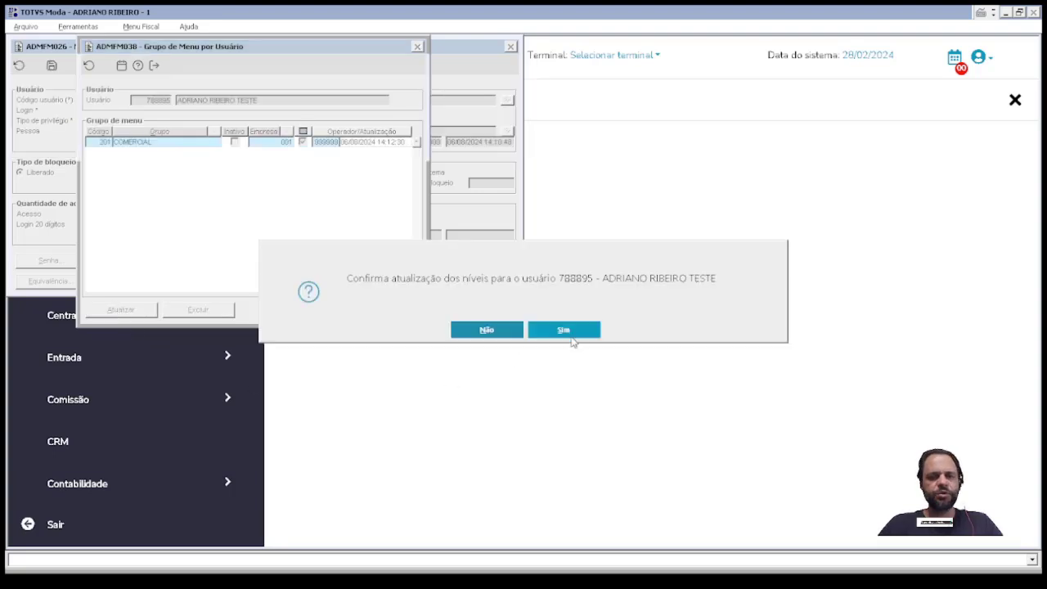
pyautogui.click(566, 333)
pyautogui.click(566, 334)
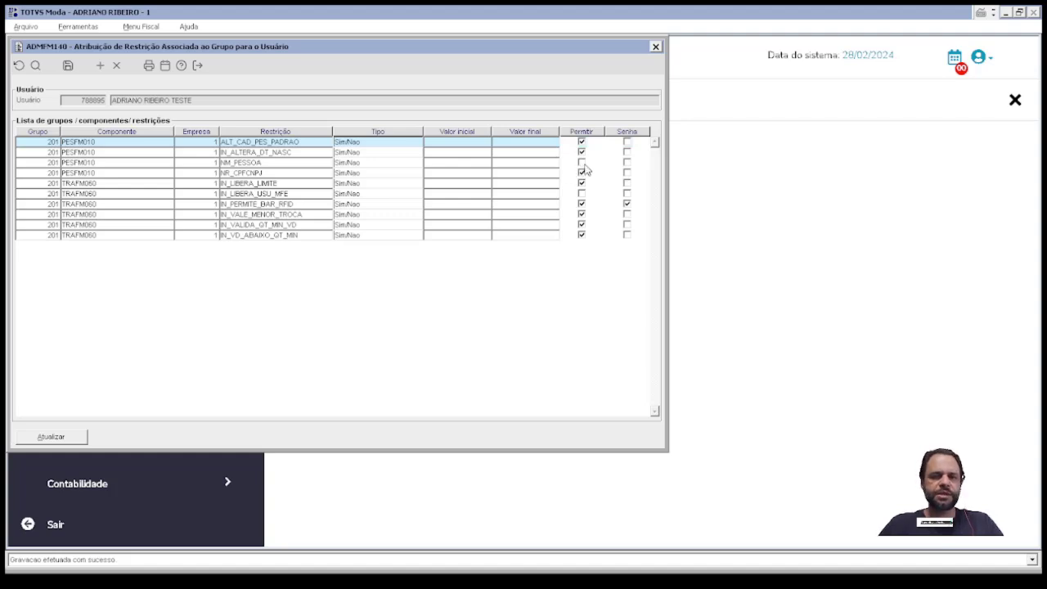
# Step: Permit the NM_PESSOA restriction, save it, and leave ADMFM140 without the pending edits
pyautogui.click(581, 164)
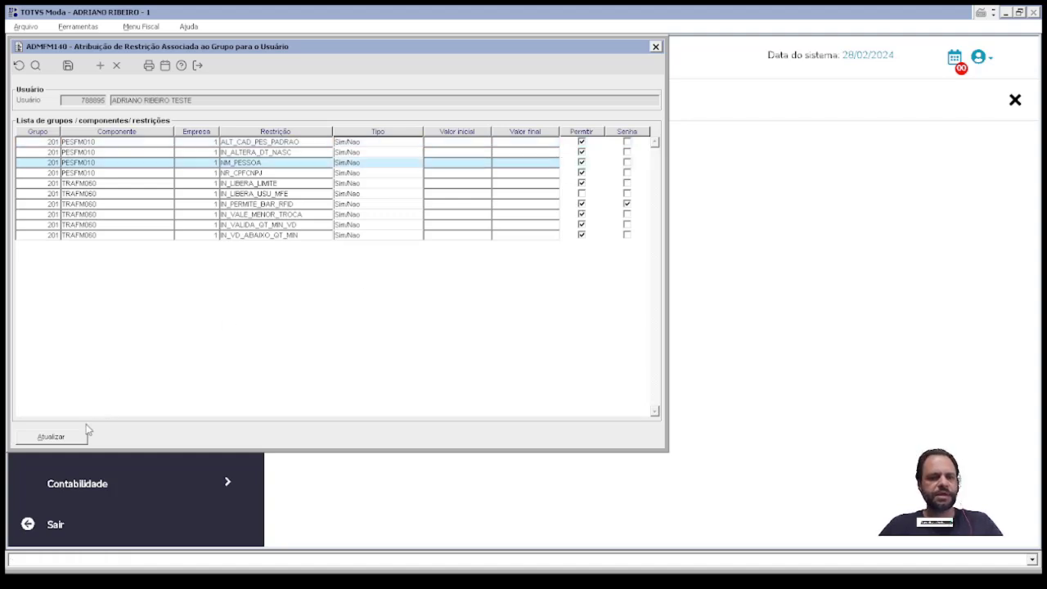
pyautogui.click(79, 438)
pyautogui.press('Escape')
pyautogui.press('Escape')
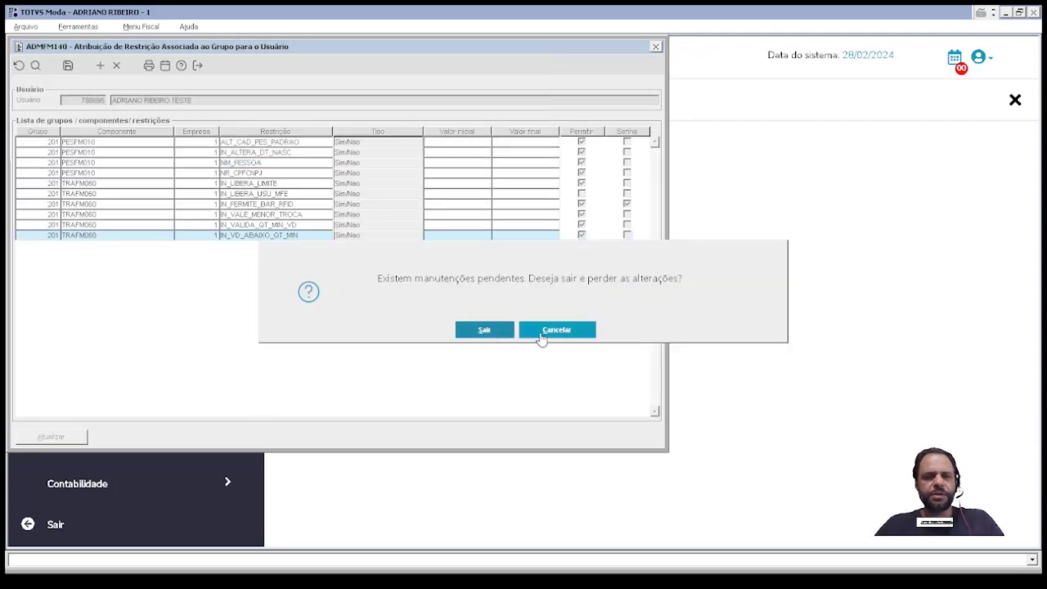
pyautogui.click(541, 331)
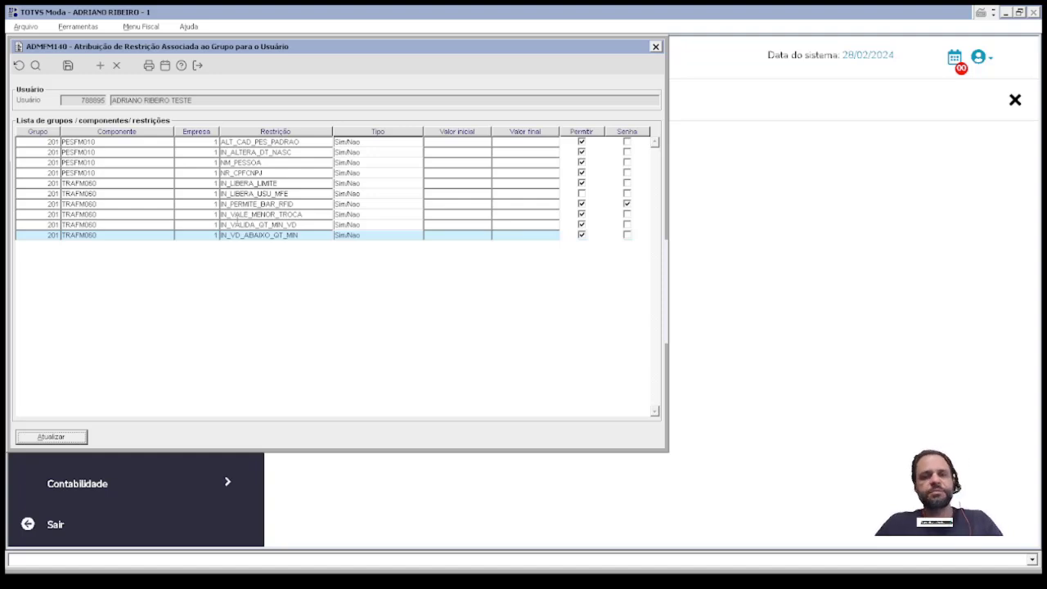
pyautogui.press('Escape')
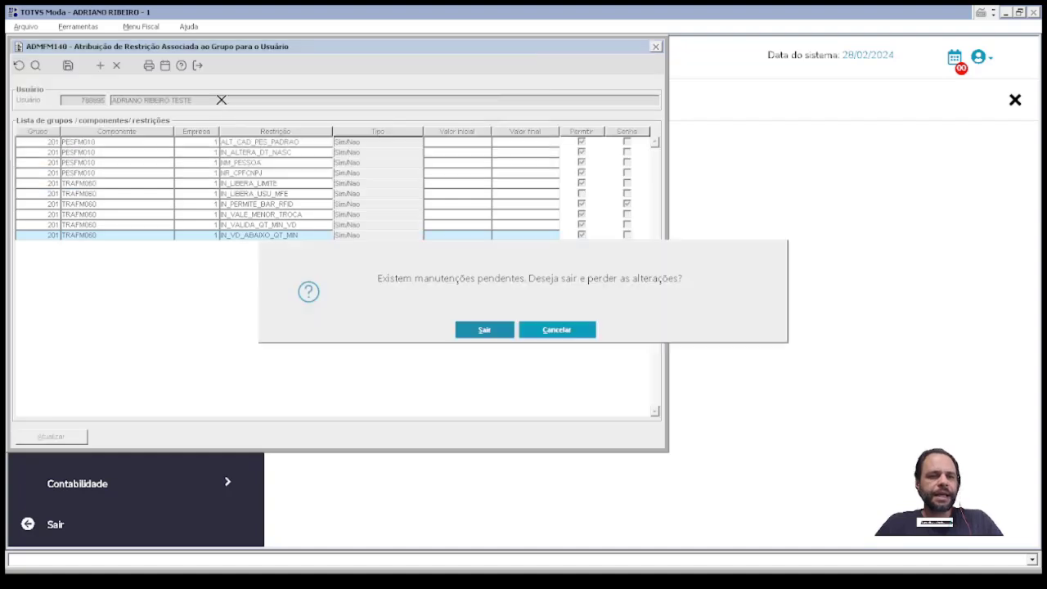
pyautogui.press('Return')
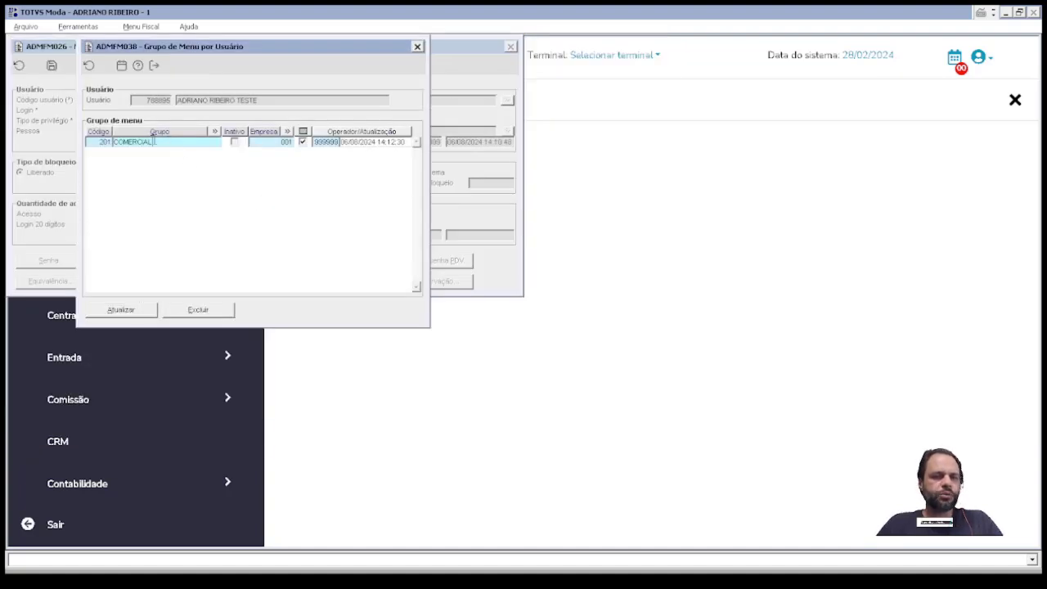
# Step: Delete the COMERCIAL group row from the test user and enter group code 201 in a new row
pyautogui.moveTo(169, 142); pyautogui.dragTo(123, 134)
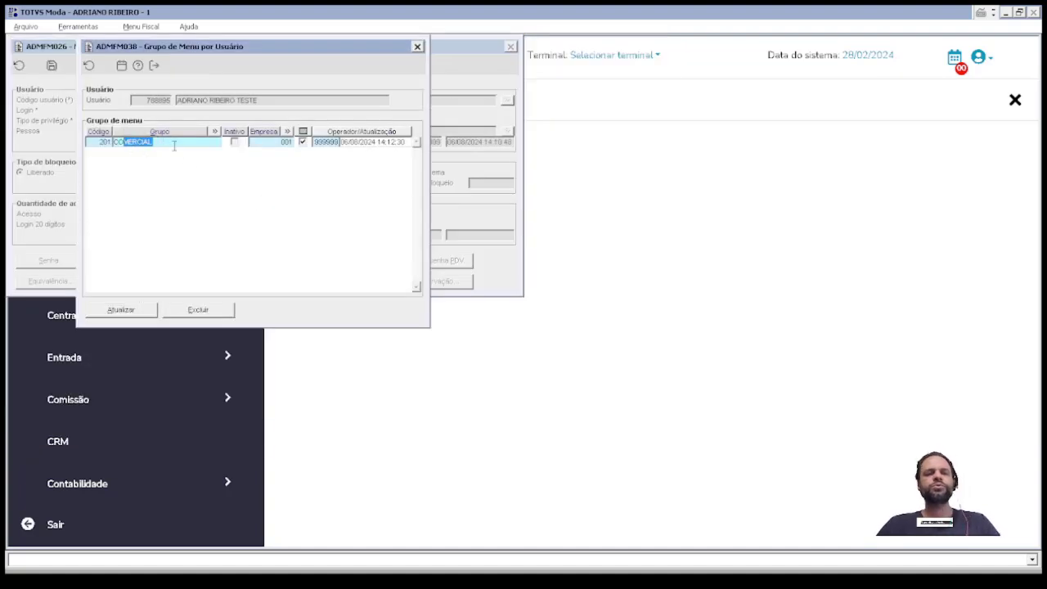
pyautogui.moveTo(170, 145); pyautogui.dragTo(120, 143)
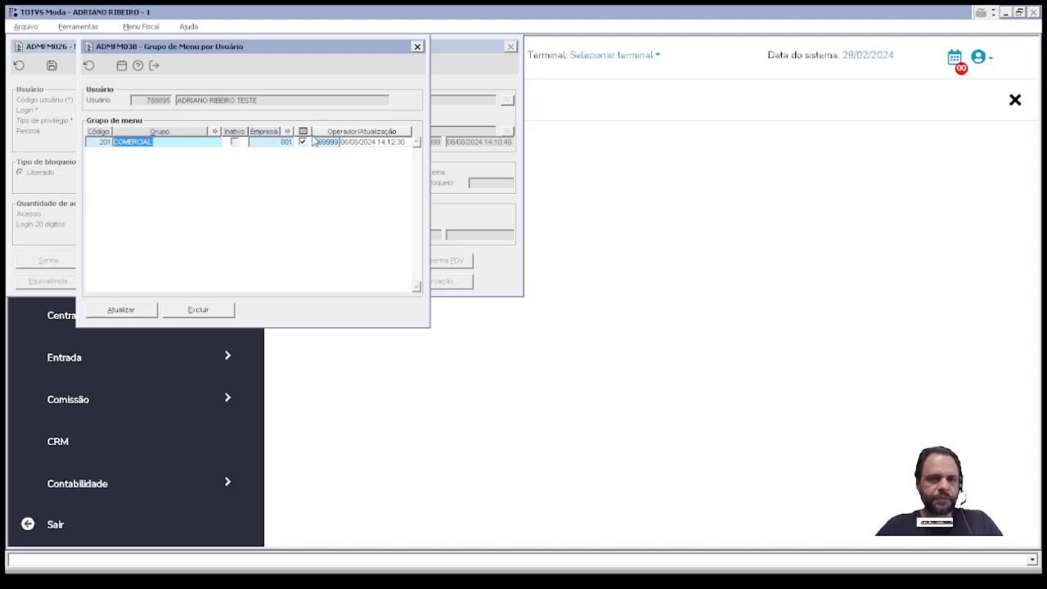
pyautogui.click(198, 318)
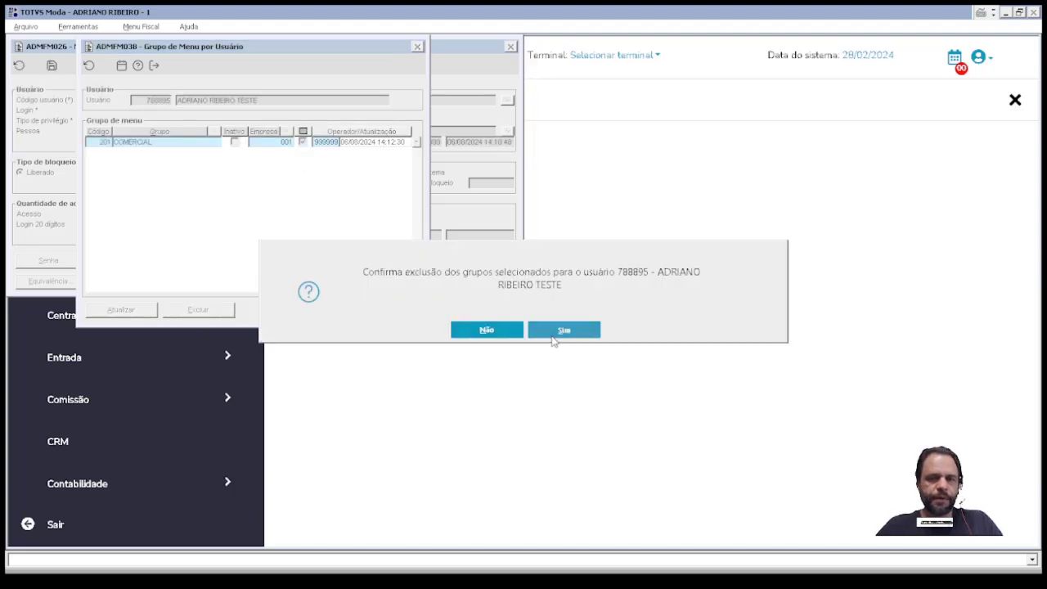
pyautogui.click(550, 332)
pyautogui.write('201')
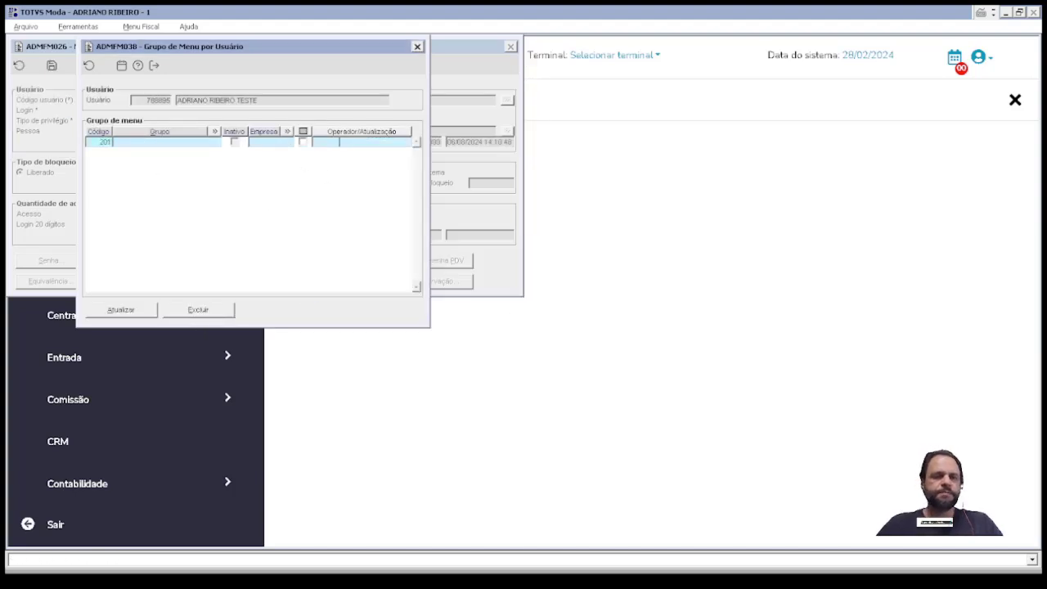
pyautogui.press('Tab')
# Step: Save group 201 COMERCIAL for the test user, confirming the level and restriction updates
pyautogui.click(128, 314)
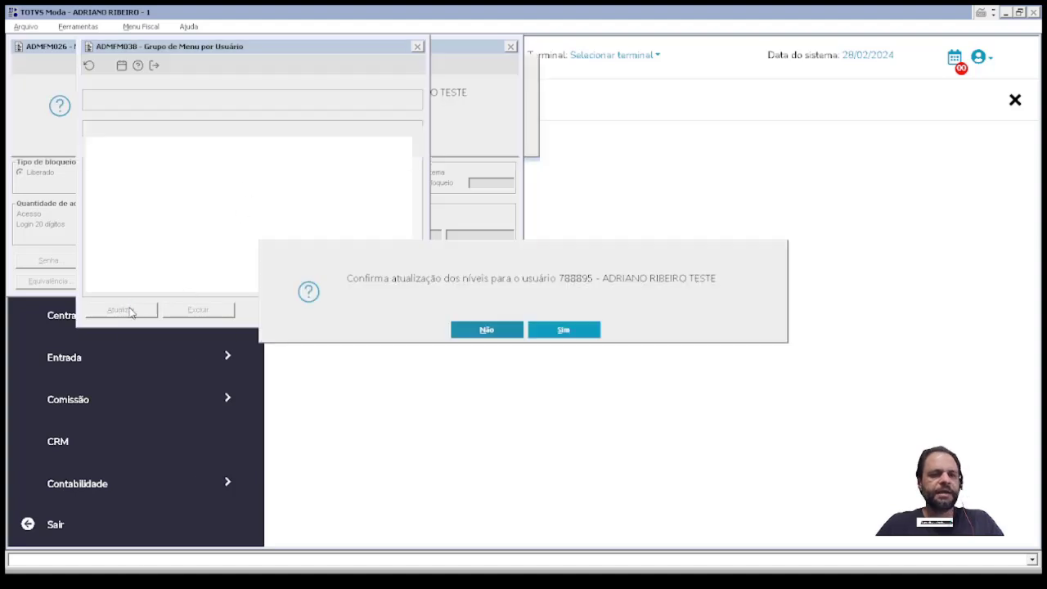
pyautogui.click(547, 330)
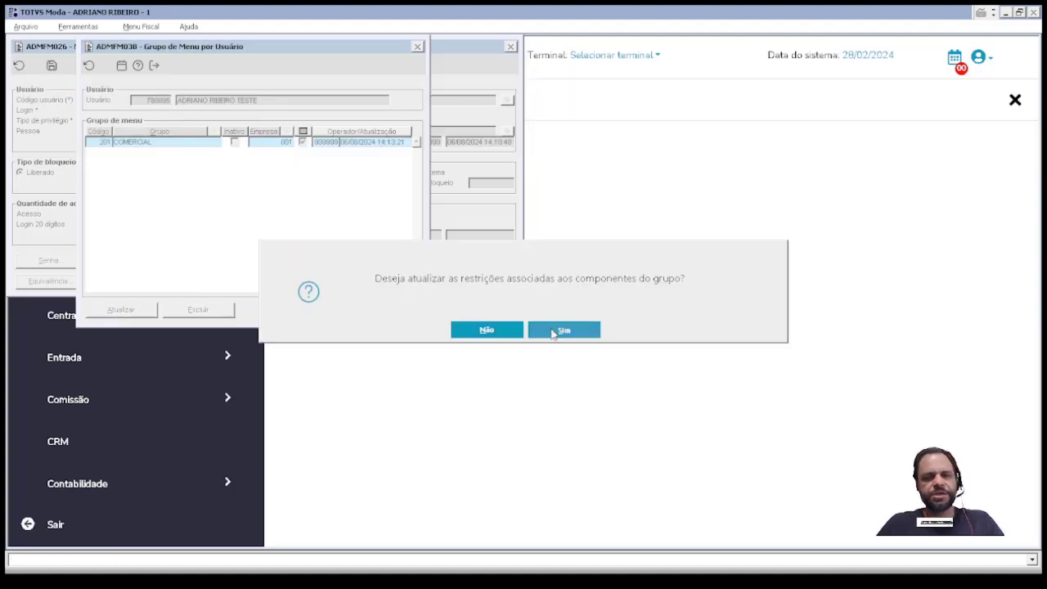
pyautogui.click(553, 331)
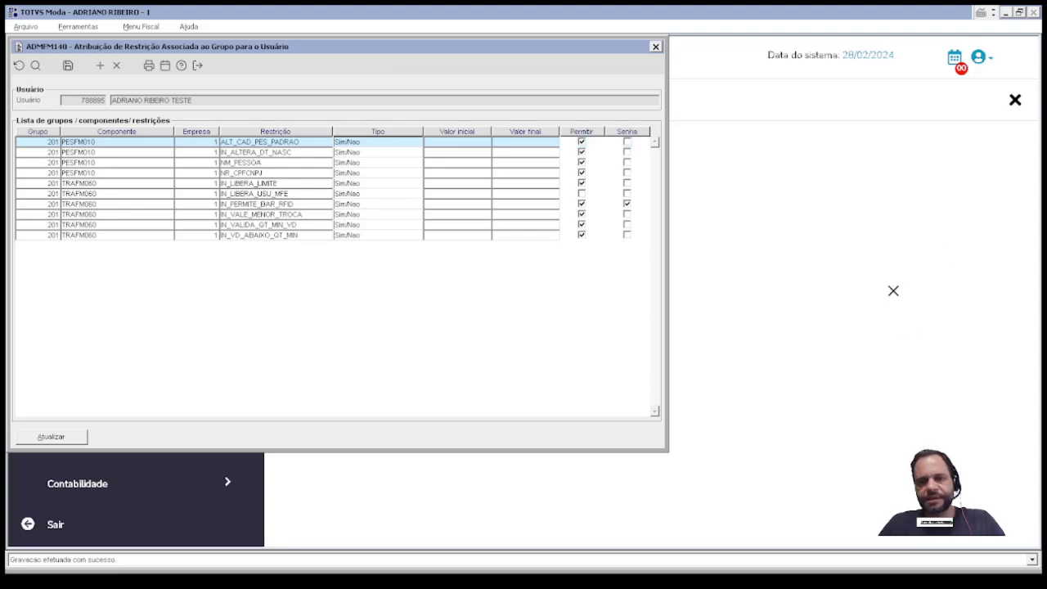
pyautogui.click(52, 436)
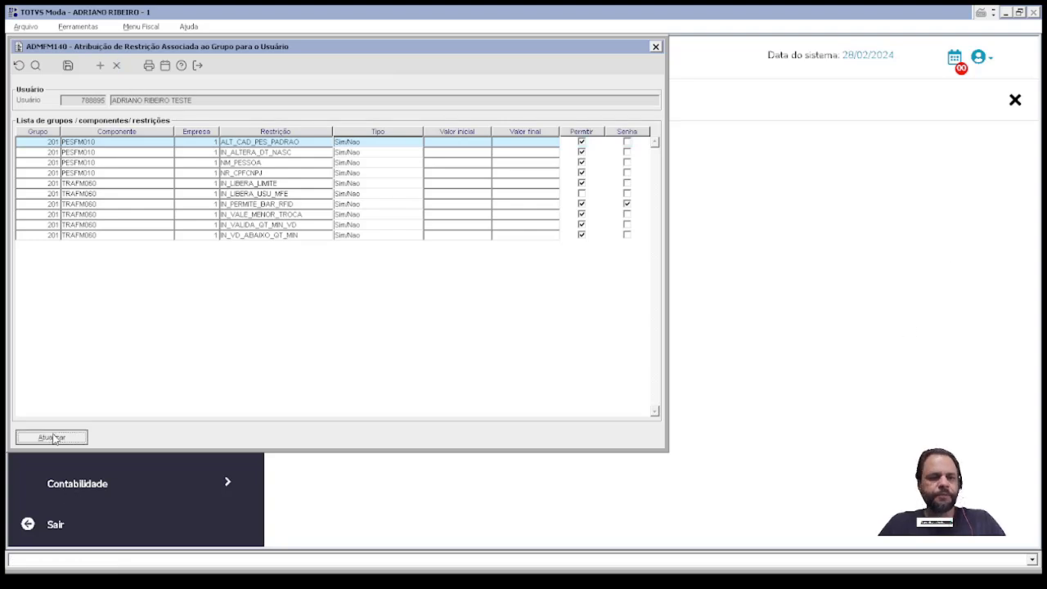
# Step: Close the user windows and return to the Administração program list
pyautogui.press('Escape')
pyautogui.press('Escape')
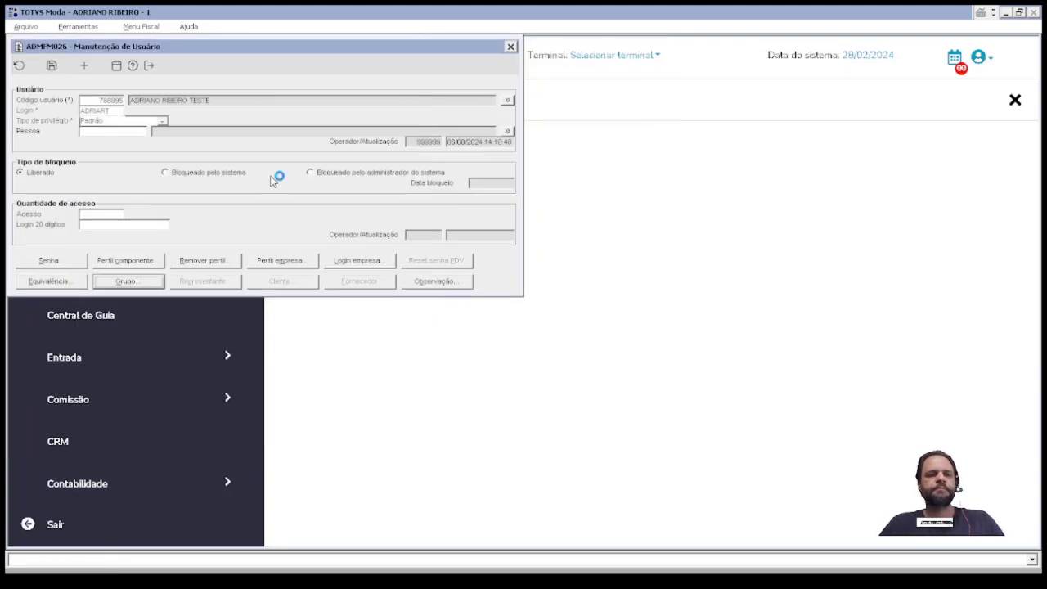
pyautogui.press('Escape')
pyautogui.click(155, 276)
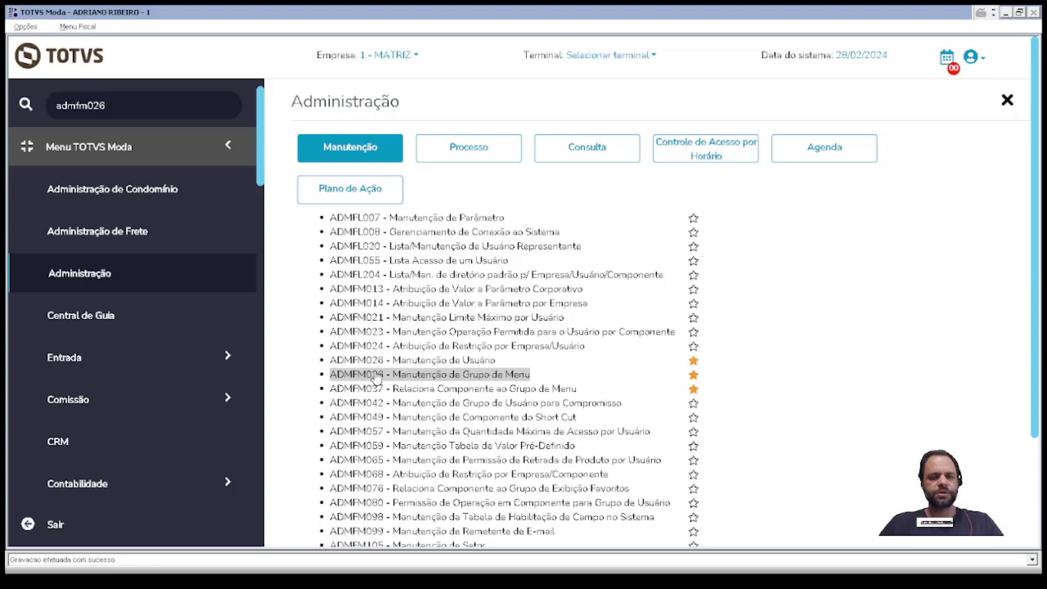
# Step: Open ADMFM139 and load group 201 COMERCIAL's components and restrictions
pyautogui.click(376, 378)
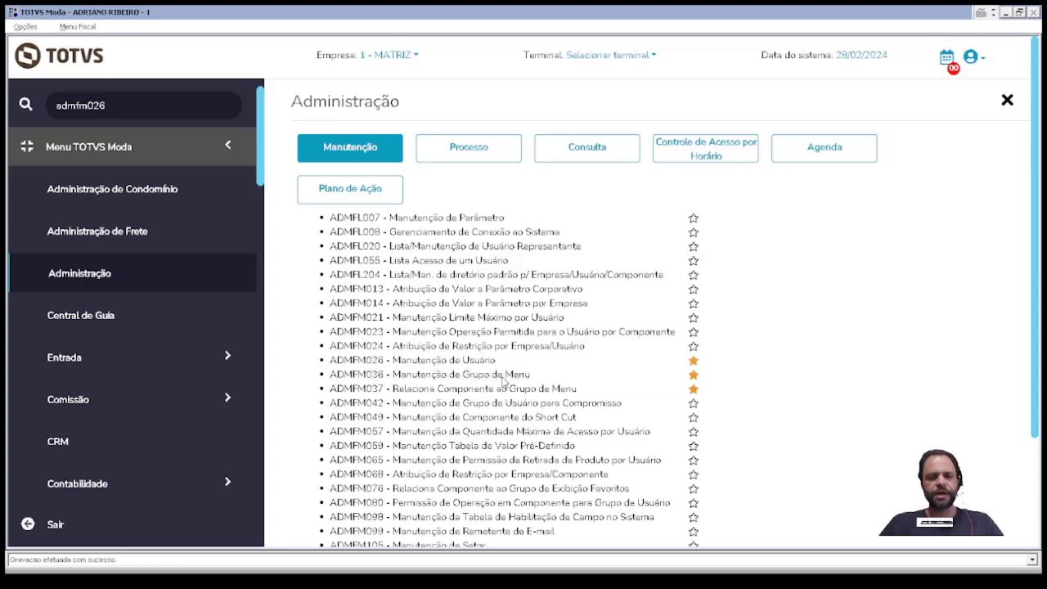
pyautogui.write('201')
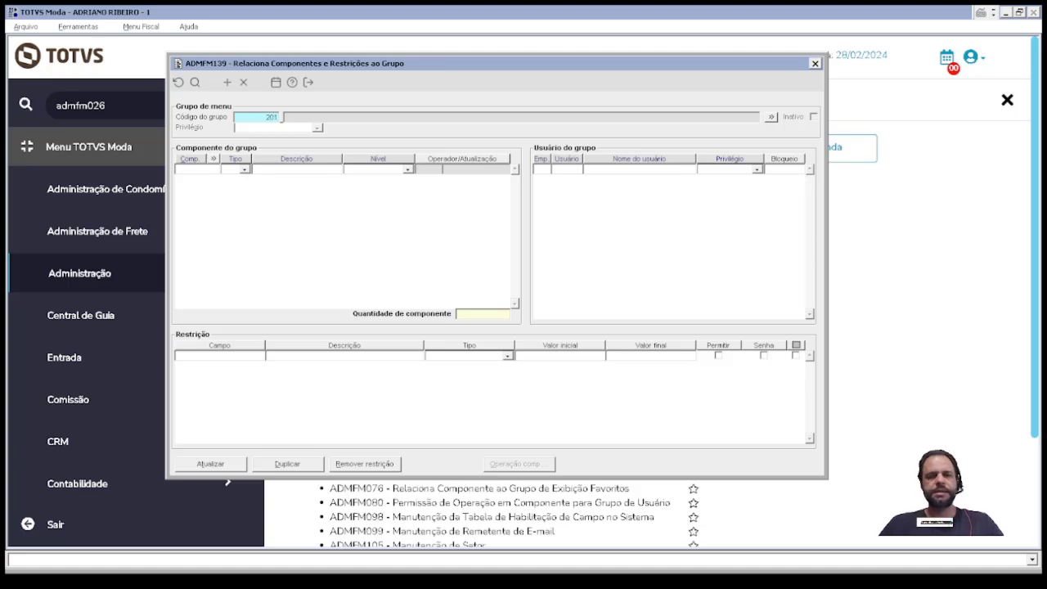
pyautogui.press('Return')
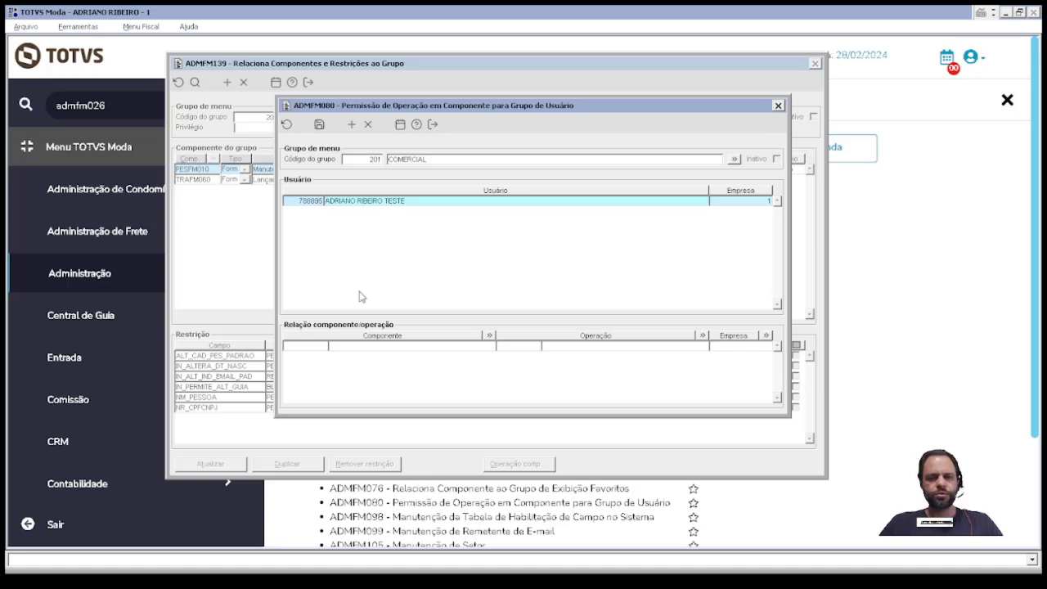
# Step: Add component TRAFM060 with operation 1 for company 1 and save the permission
pyautogui.click(302, 345)
pyautogui.write('TRAFM0')
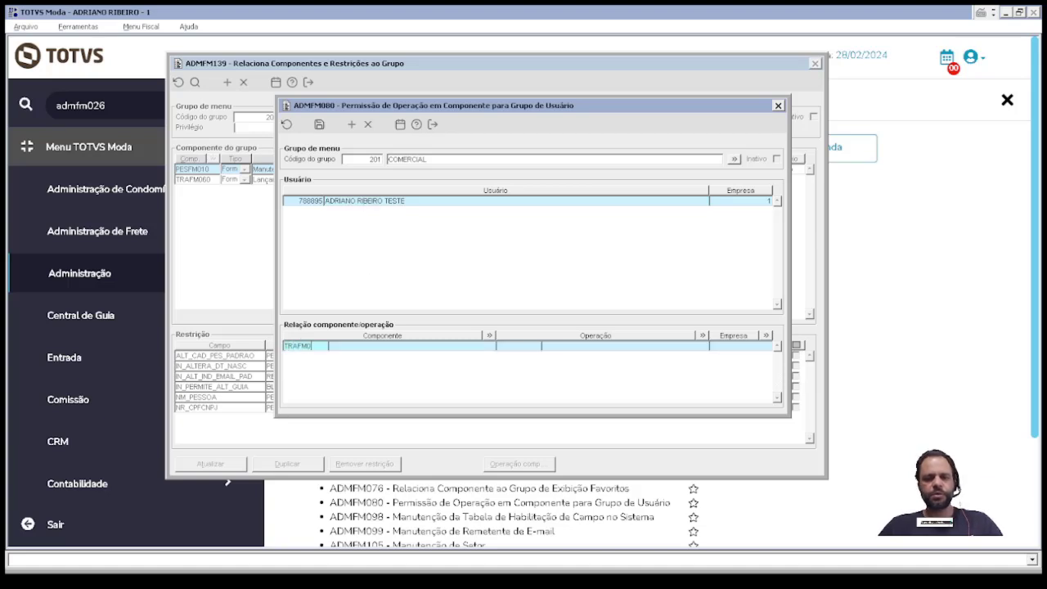
pyautogui.write('60')
pyautogui.press('Return')
pyautogui.write('1')
pyautogui.press('Return')
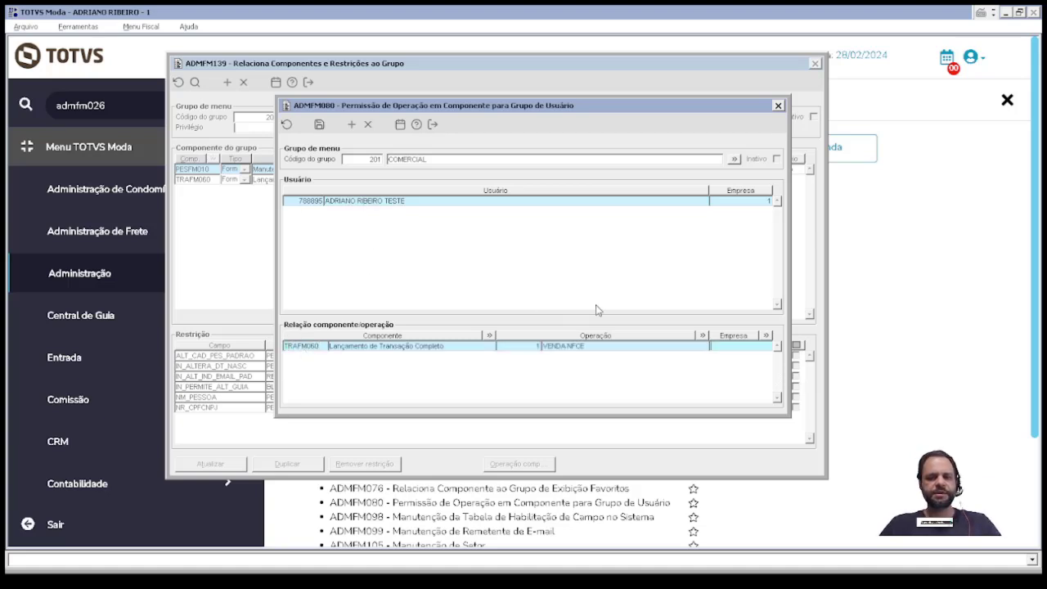
pyautogui.click(765, 335)
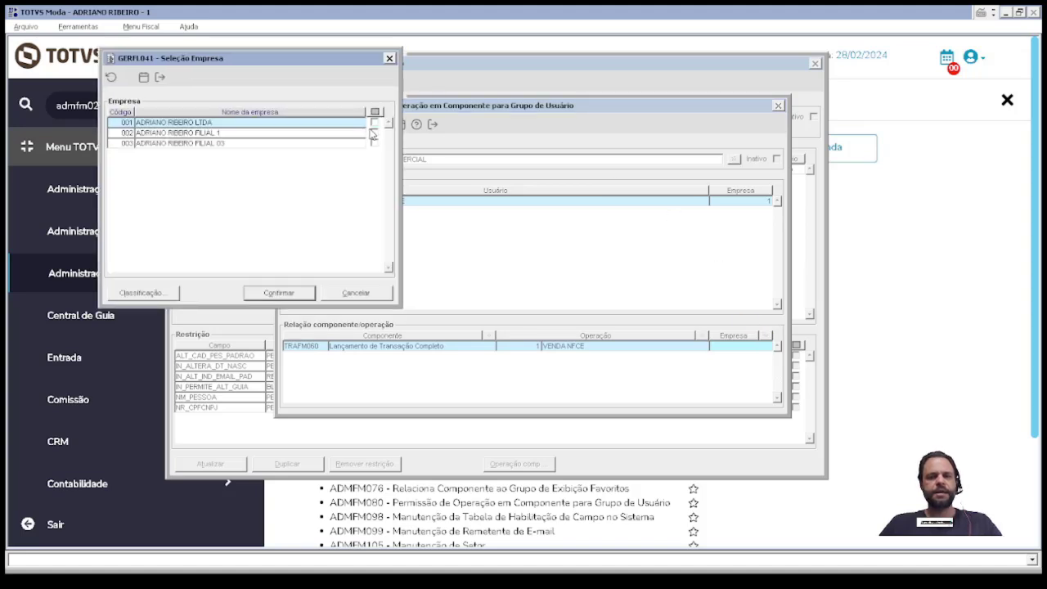
pyautogui.click(296, 294)
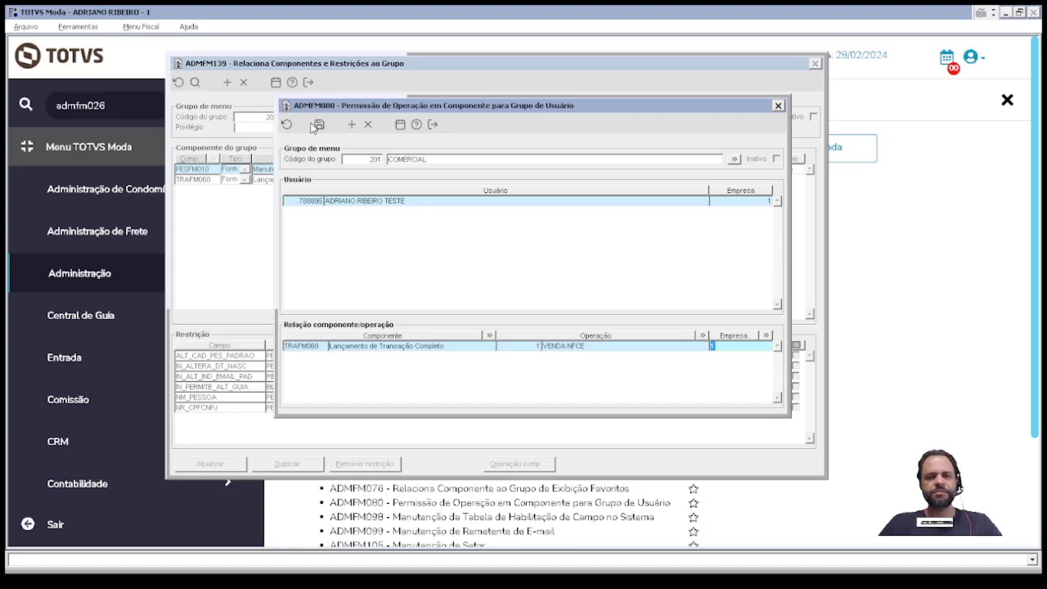
pyautogui.click(316, 125)
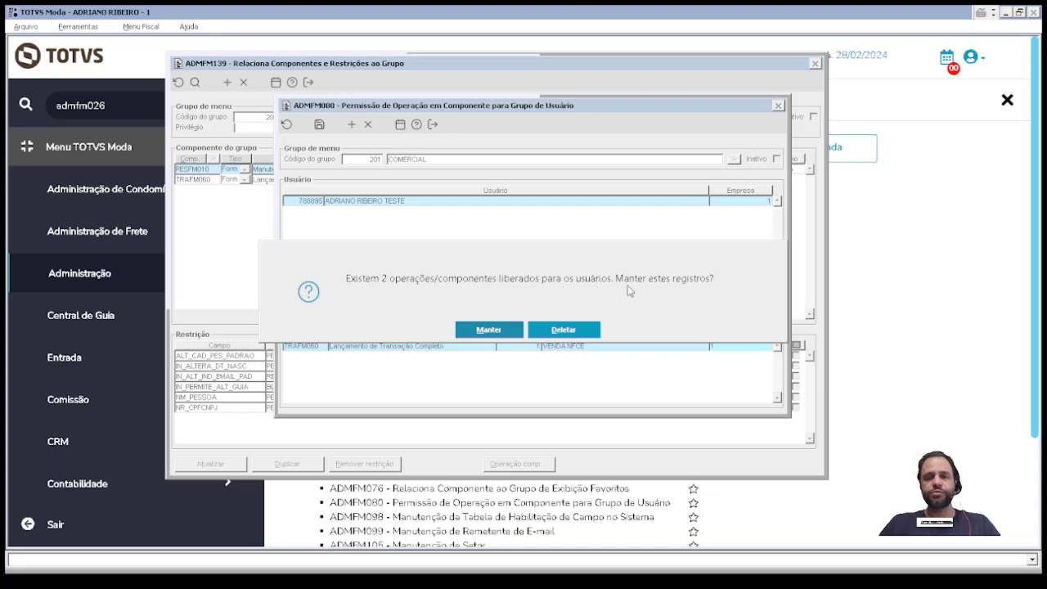
# Step: Keep released operations, review the summary (1 created, 3 total), and close it
pyautogui.click(481, 329)
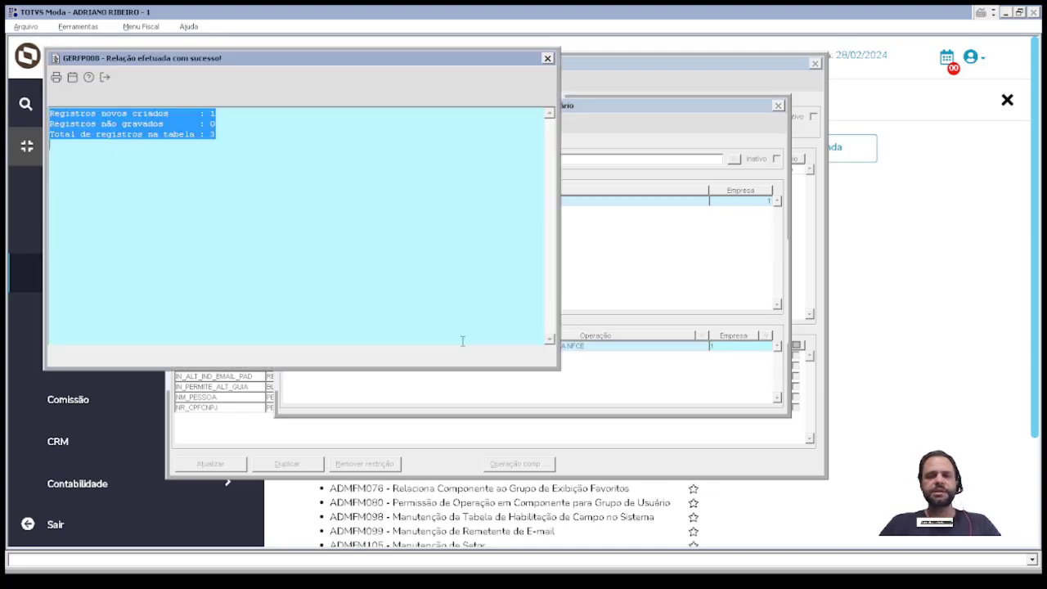
pyautogui.click(124, 166)
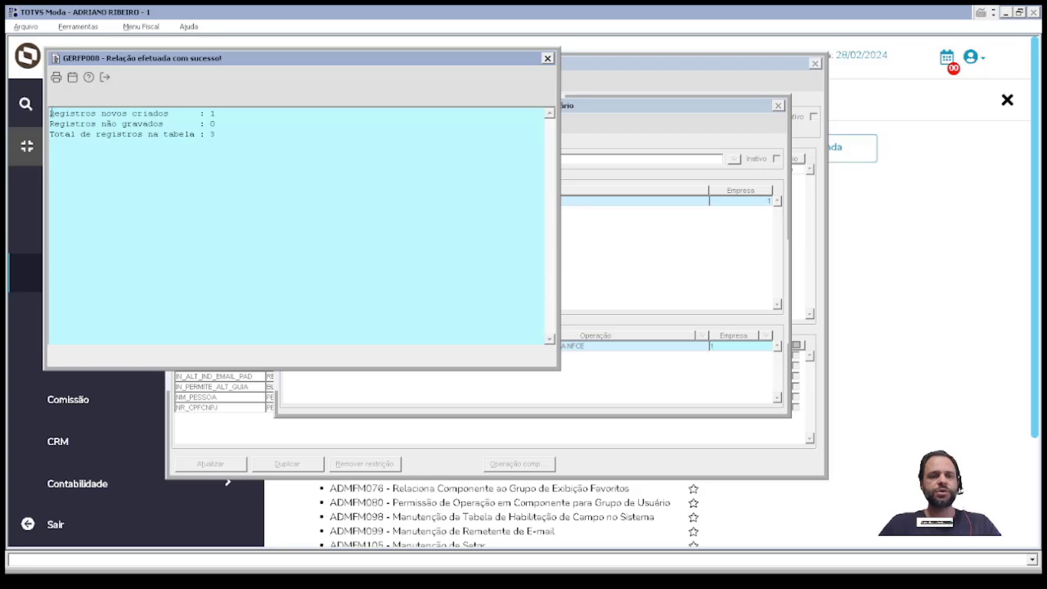
pyautogui.moveTo(51, 113); pyautogui.dragTo(65, 137)
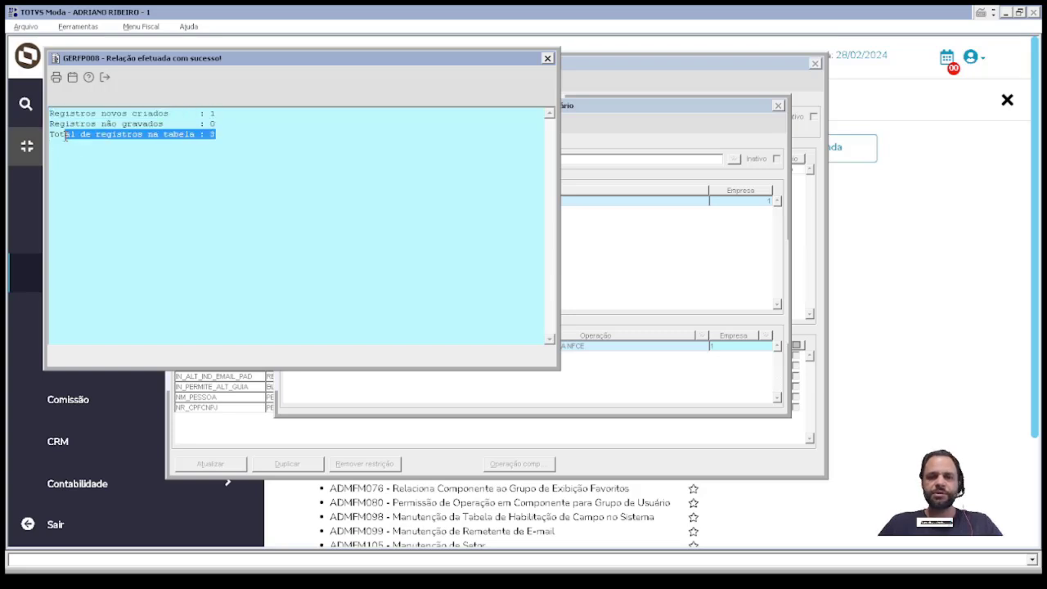
pyautogui.click(547, 58)
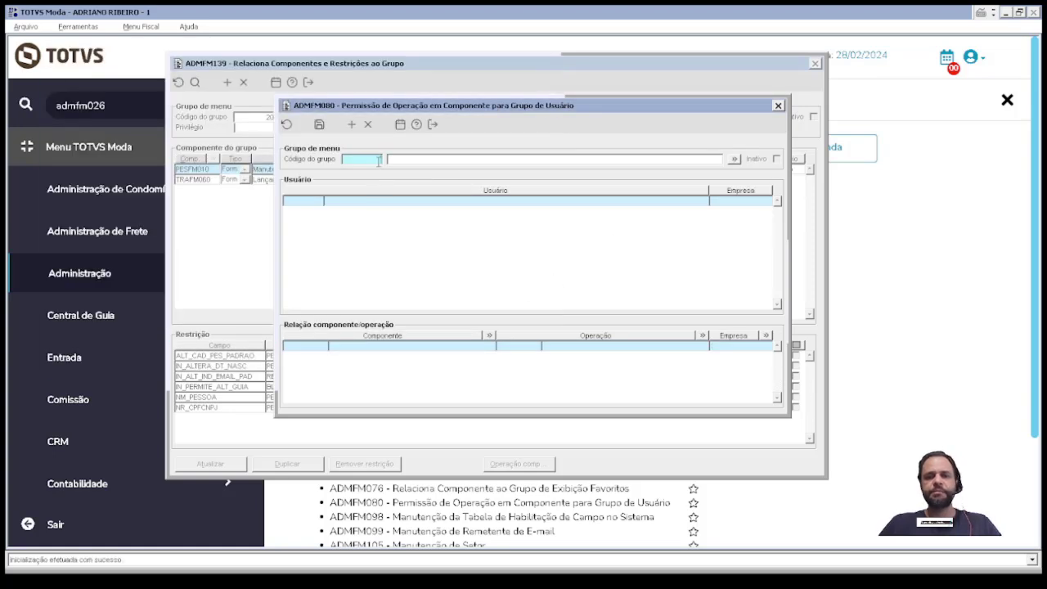
# Step: Load group 201 in the ADMFM080 permission form, check the test user, then close it
pyautogui.write('201')
pyautogui.press('Tab')
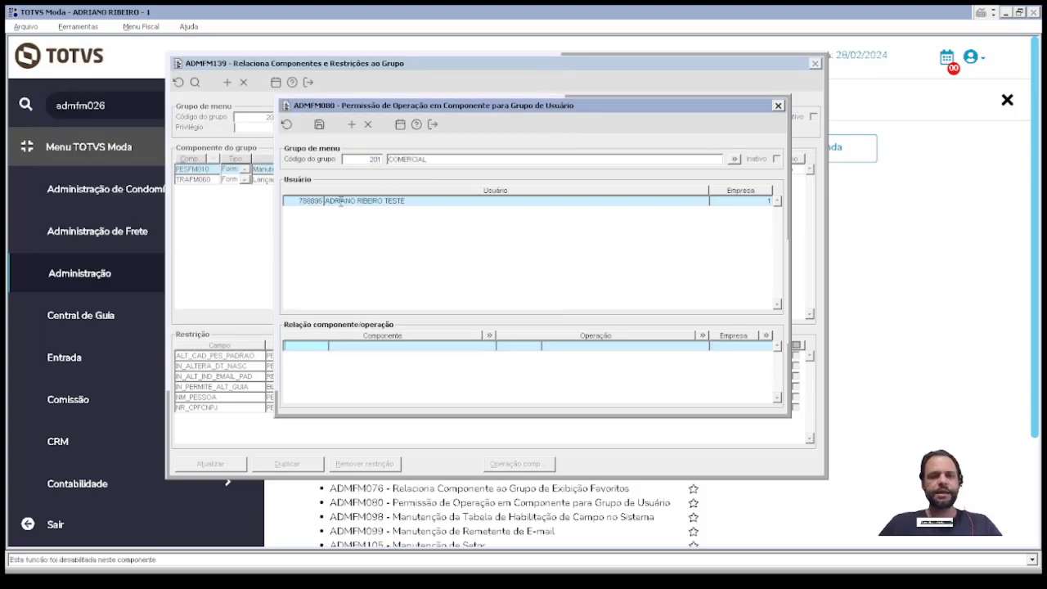
pyautogui.click(340, 201)
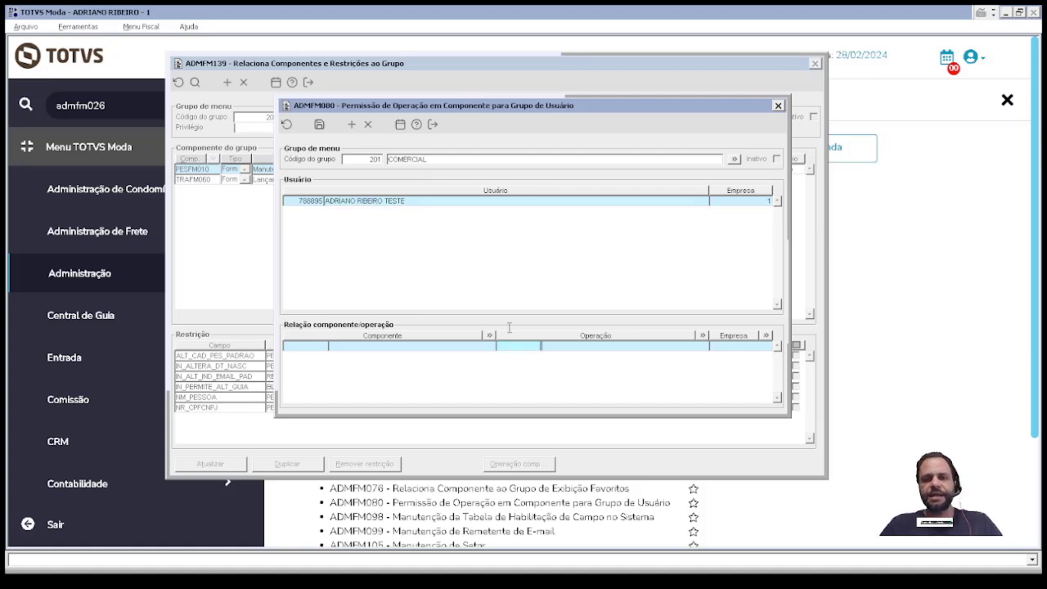
pyautogui.moveTo(440, 161); pyautogui.dragTo(344, 165)
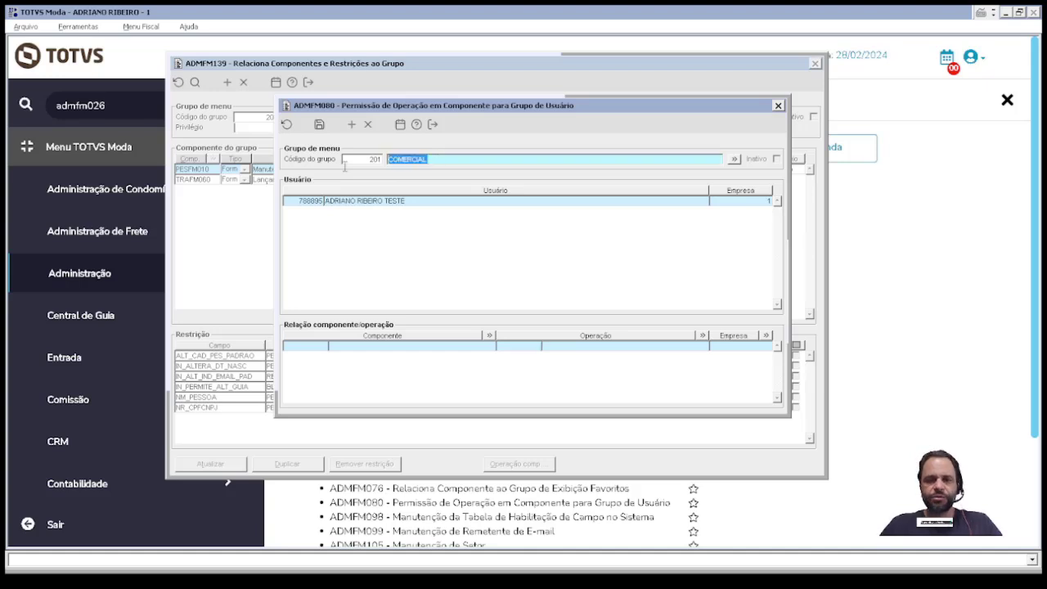
pyautogui.press('Escape')
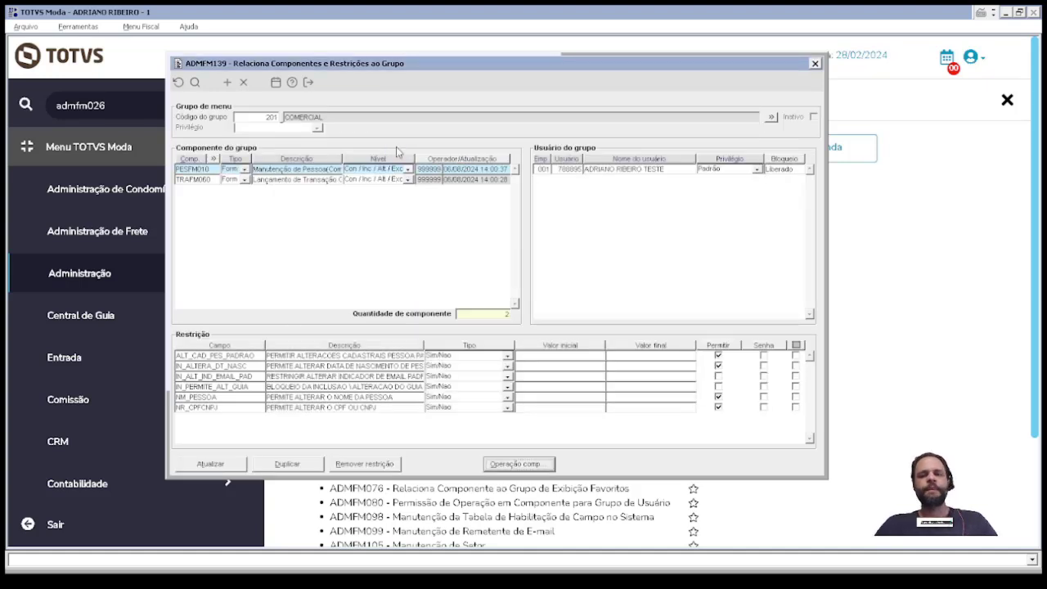
# Step: Reload group 201 COMERCIAL in ADMFM139, showing PESFM010 and TRAFM060
pyautogui.press('Escape')
pyautogui.write('2')
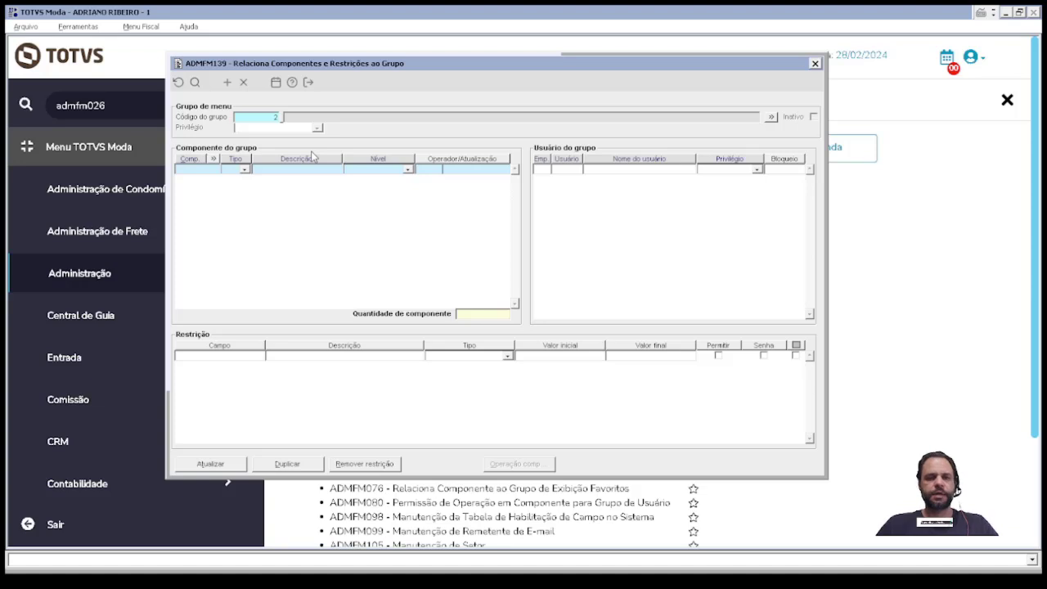
pyautogui.write('01')
pyautogui.press('Tab')
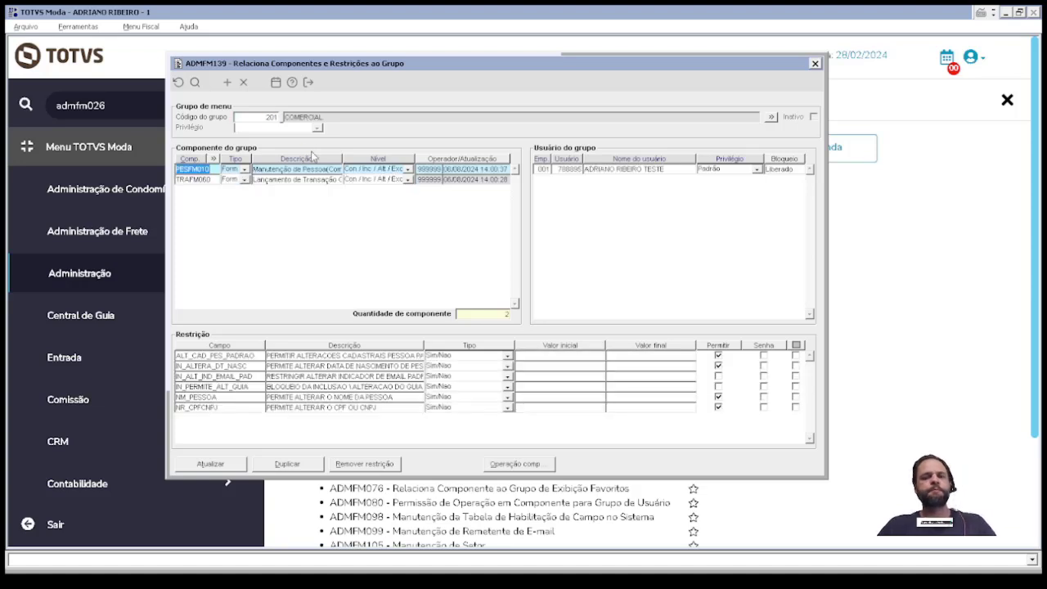
# Step: Add component VIRTUALPDV to group COMERCIAL with Con / Inc / Alt / Exc access
pyautogui.press('Down')
pyautogui.press('Down')
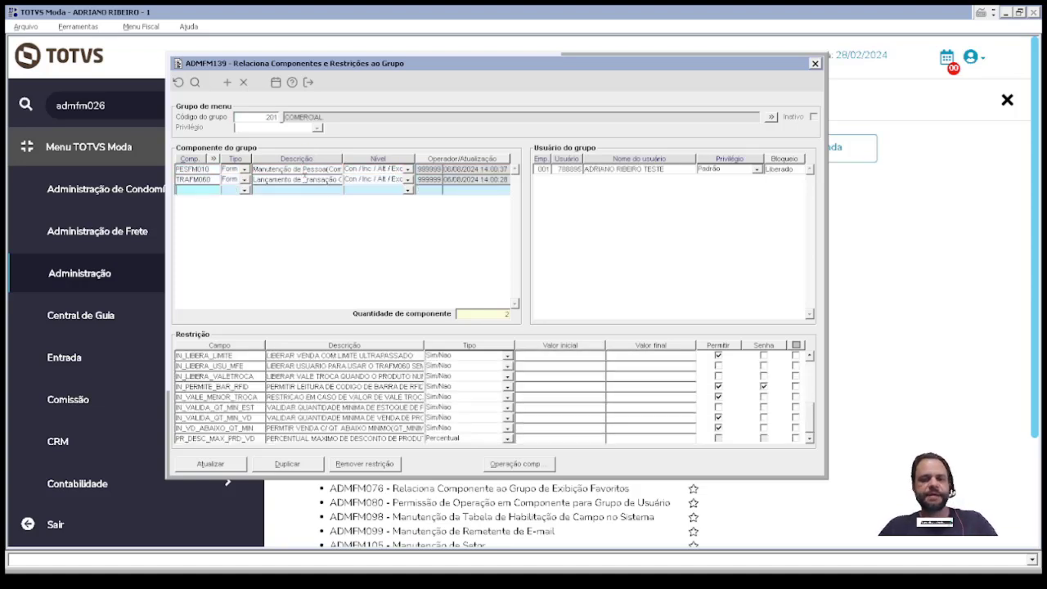
pyautogui.write('VIRT')
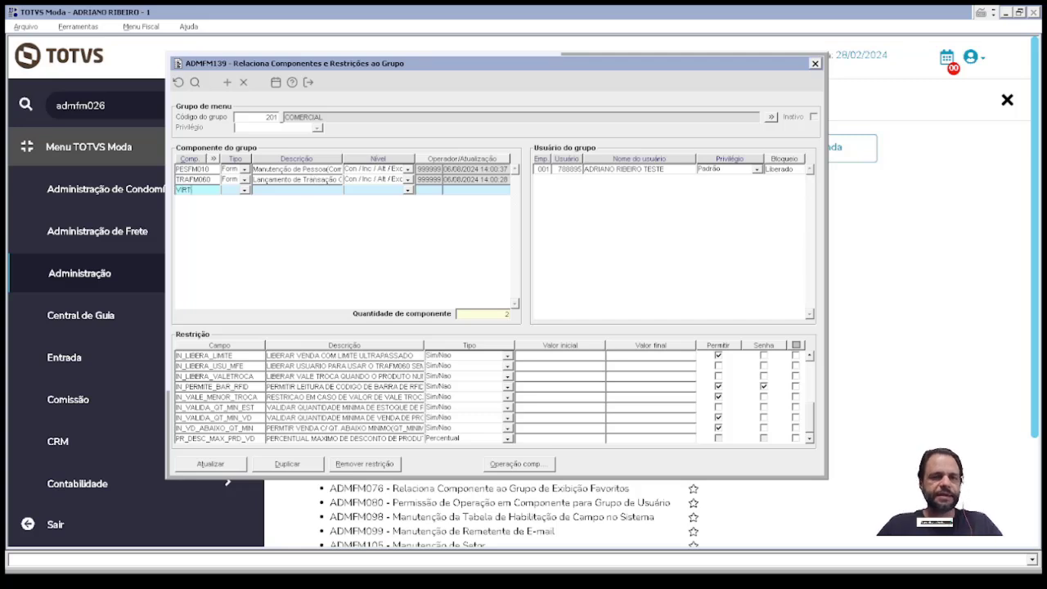
pyautogui.write('UALP')
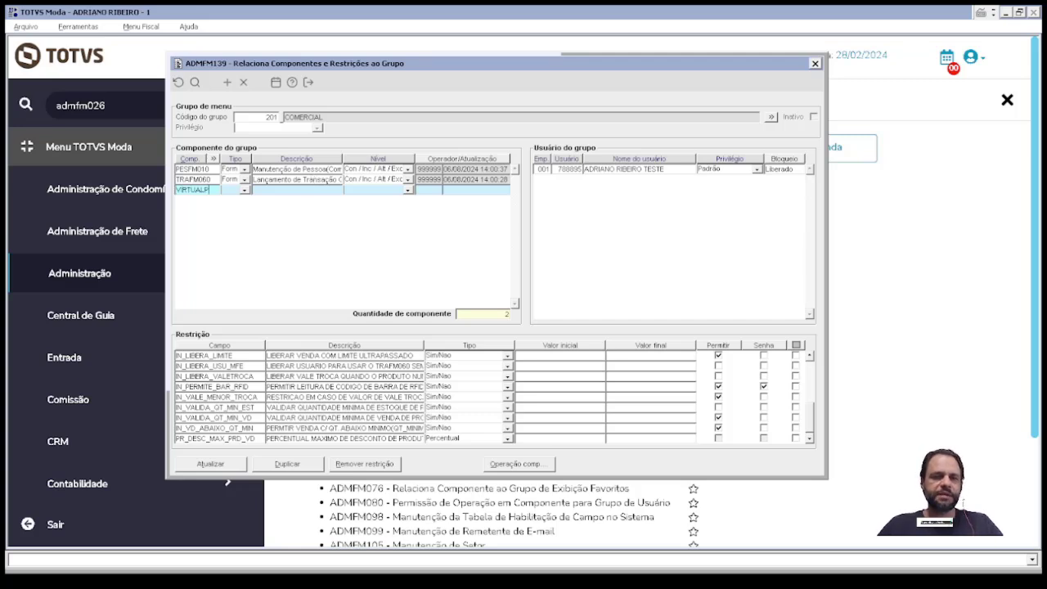
pyautogui.write('DV')
pyautogui.press('Tab')
pyautogui.click(317, 366)
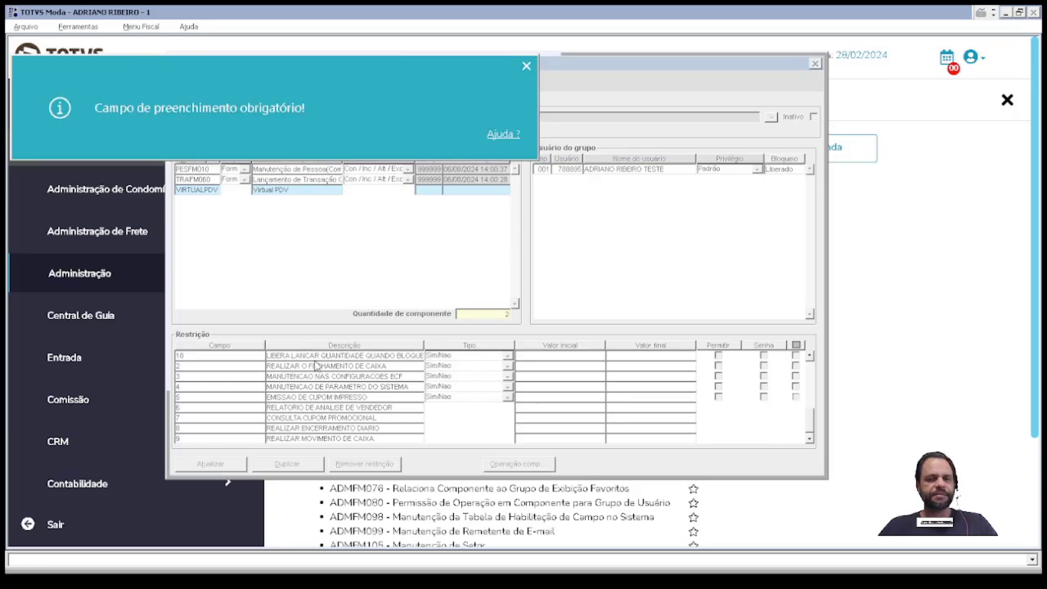
pyautogui.click(400, 192)
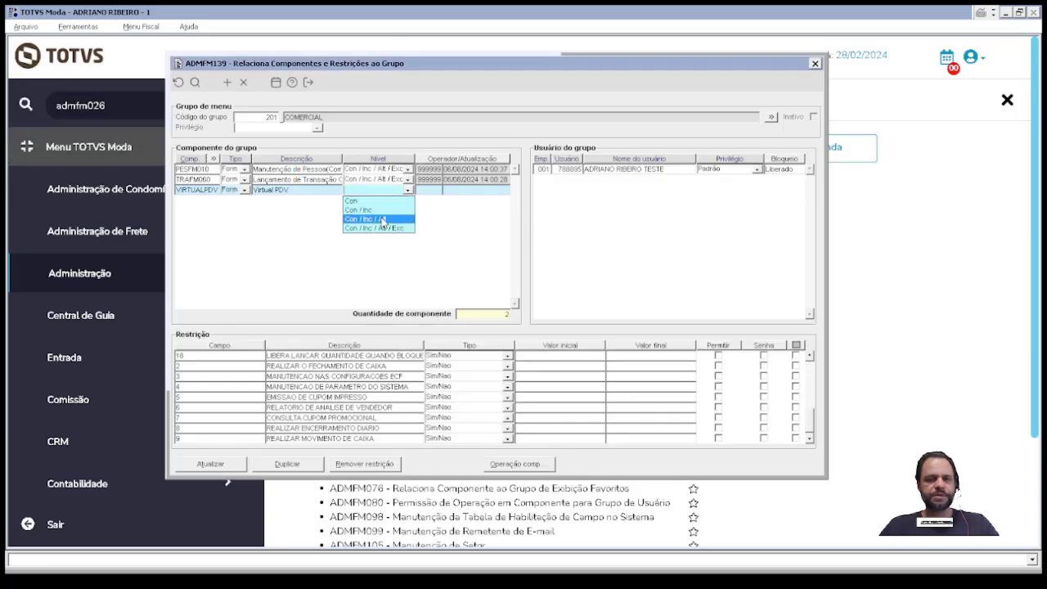
pyautogui.click(378, 227)
pyautogui.click(306, 376)
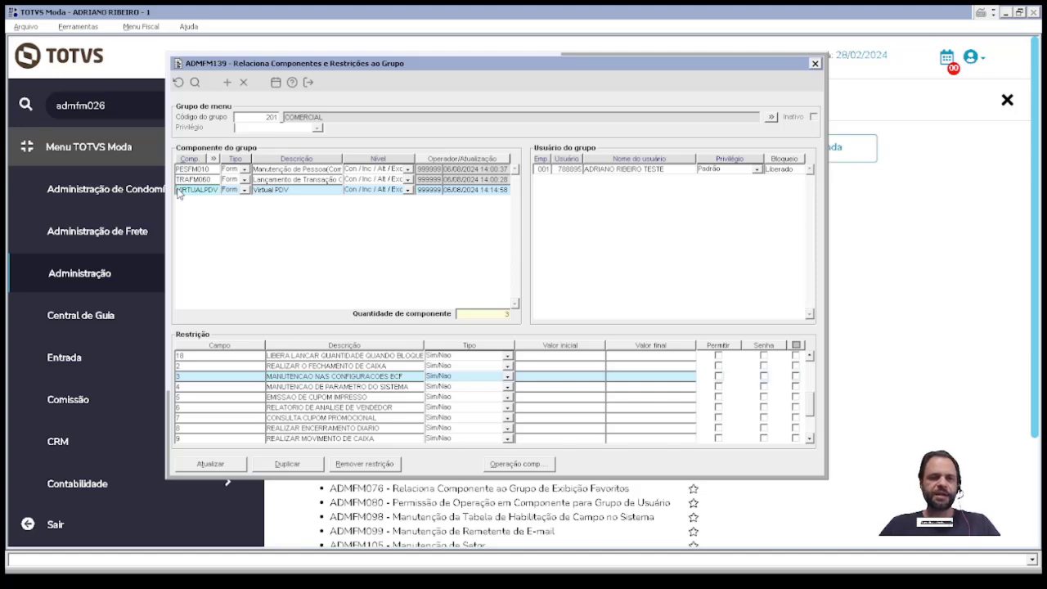
# Step: Commit the VIRTUALPDV row and exit ADMFM139 with pending changes
pyautogui.moveTo(179, 193); pyautogui.dragTo(252, 194)
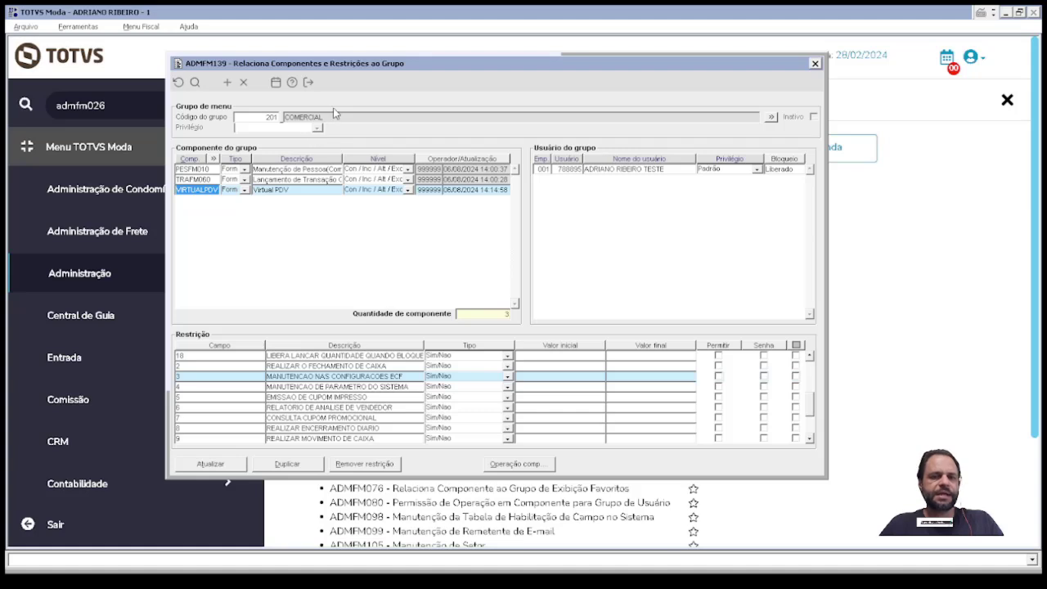
pyautogui.click(328, 114)
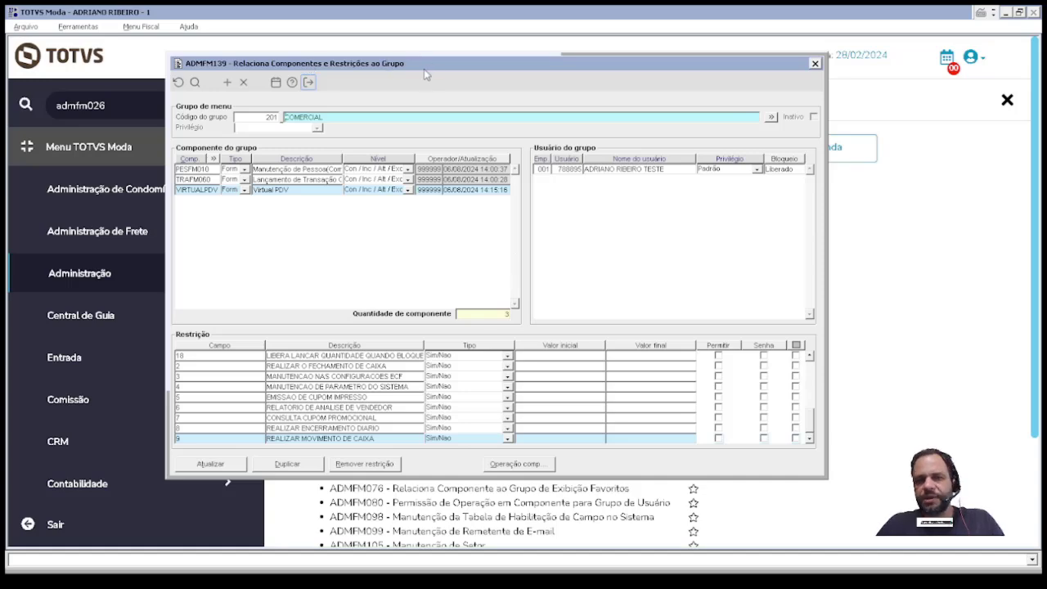
pyautogui.press('Escape')
# Step: Save the pending changes, then open and close Exportação de Grupo de Menu (ADMFP016)
pyautogui.press('Return')
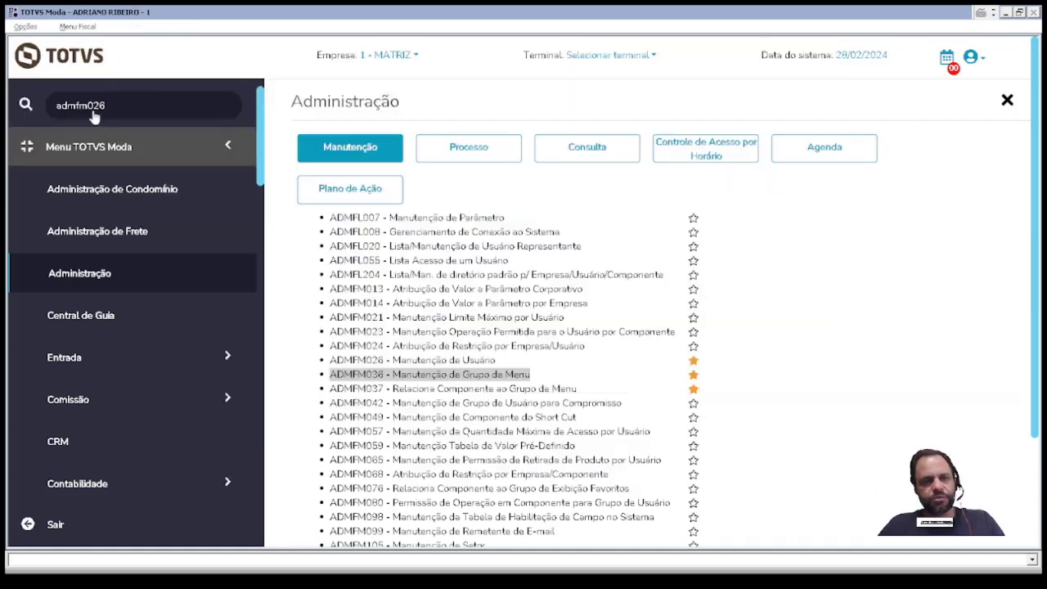
pyautogui.click(105, 106)
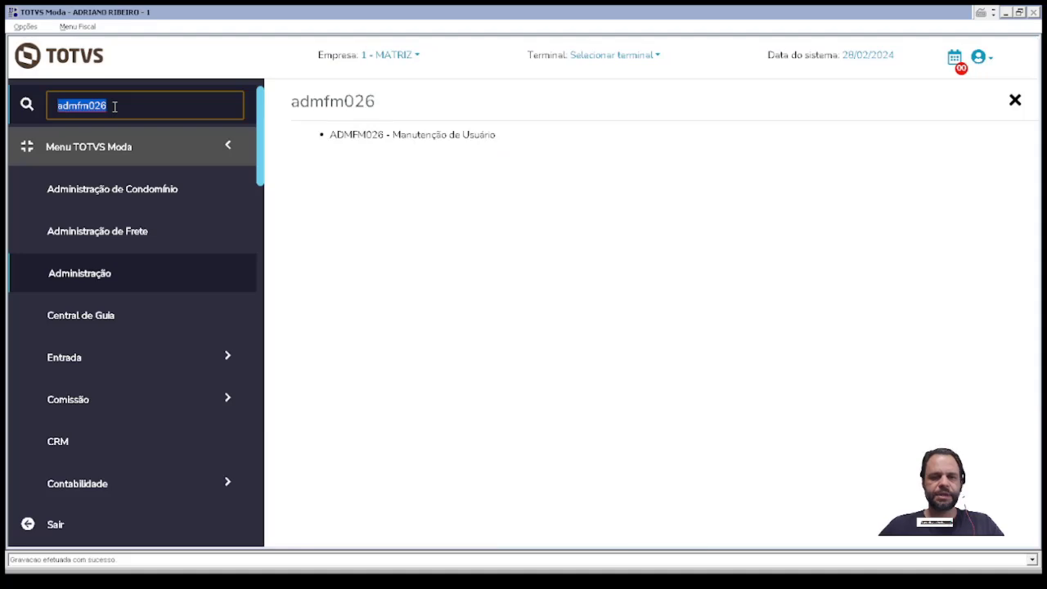
pyautogui.press('BackSpace')
pyautogui.write('Expo')
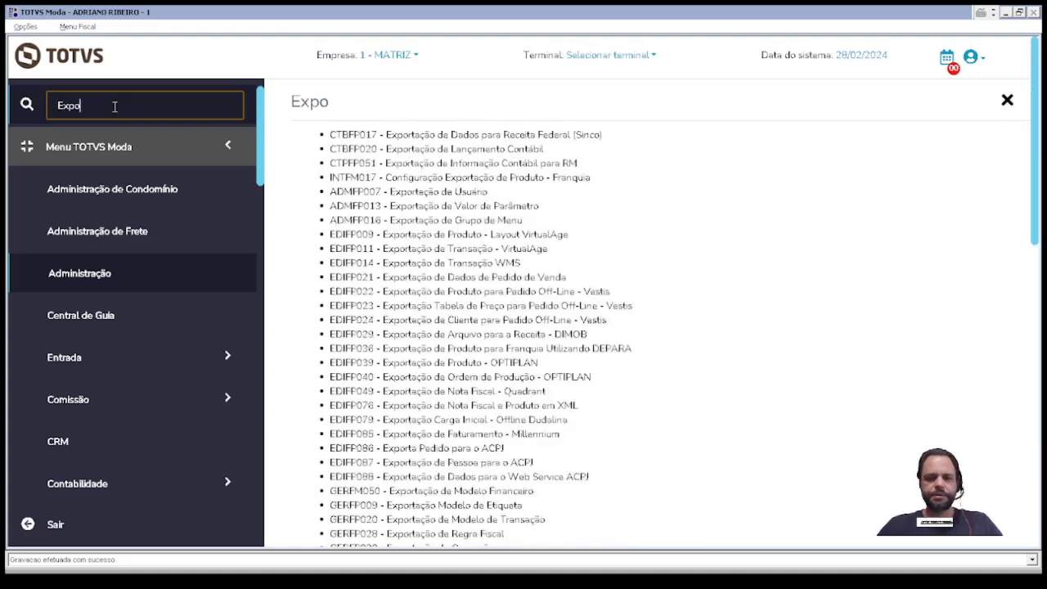
pyautogui.write('rtação de Grjpo')
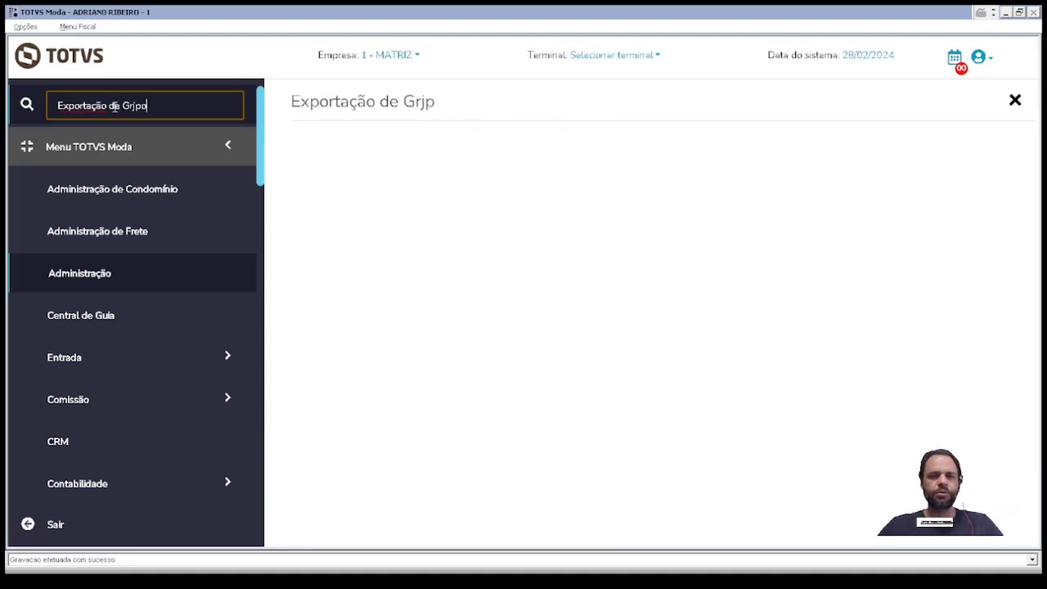
pyautogui.press('BackSpace')
pyautogui.press('BackSpace')
pyautogui.press('BackSpace')
pyautogui.write('u')
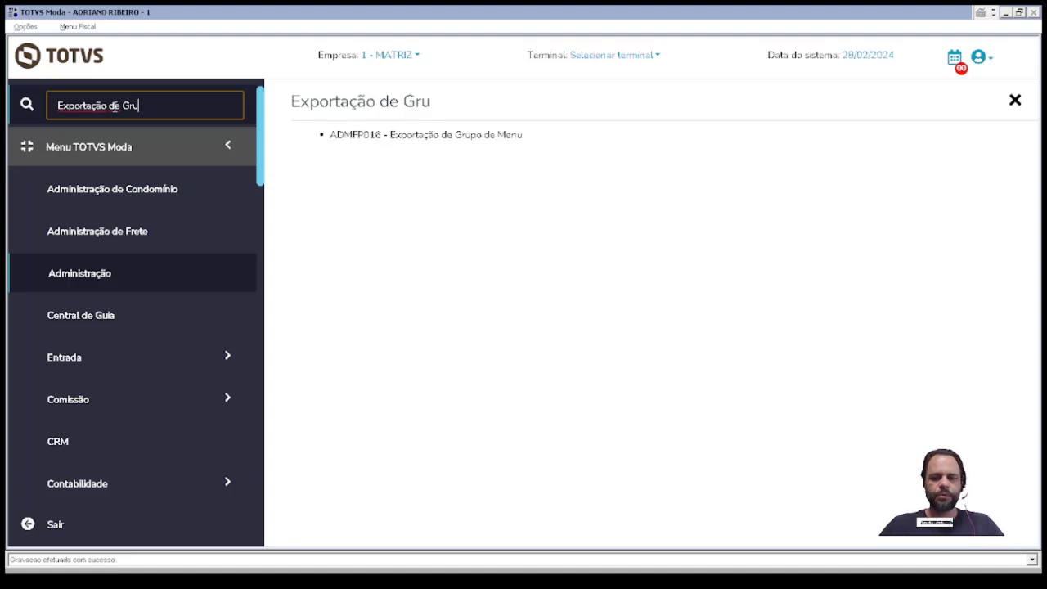
pyautogui.write('po')
pyautogui.click(400, 138)
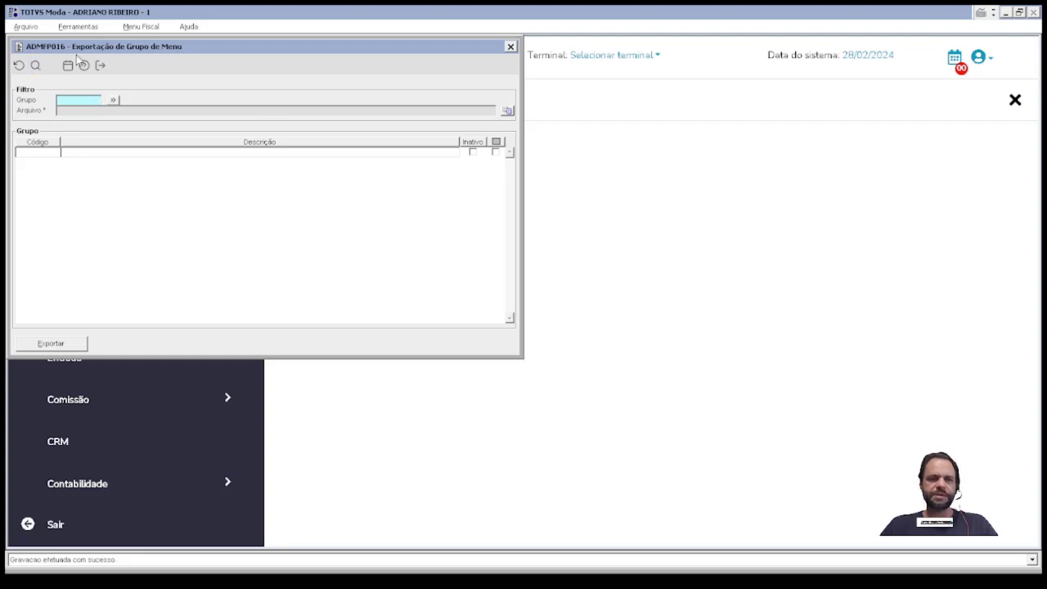
pyautogui.press('Escape')
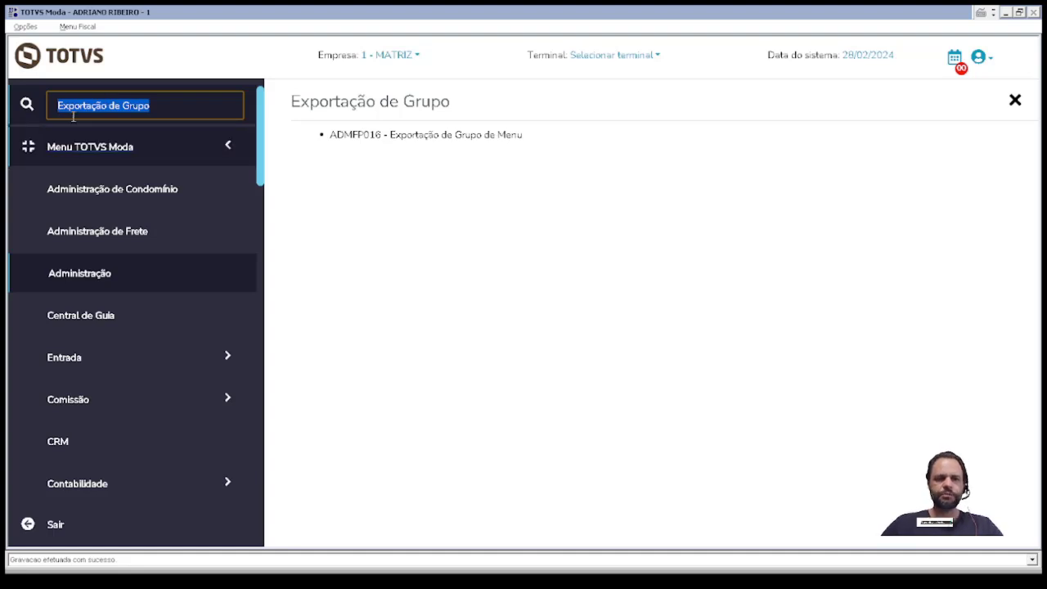
# Step: Search 'Importação de Gru' and open then close the ADMFP017 menu group import program
pyautogui.press('BackSpace')
pyautogui.write('Imp')
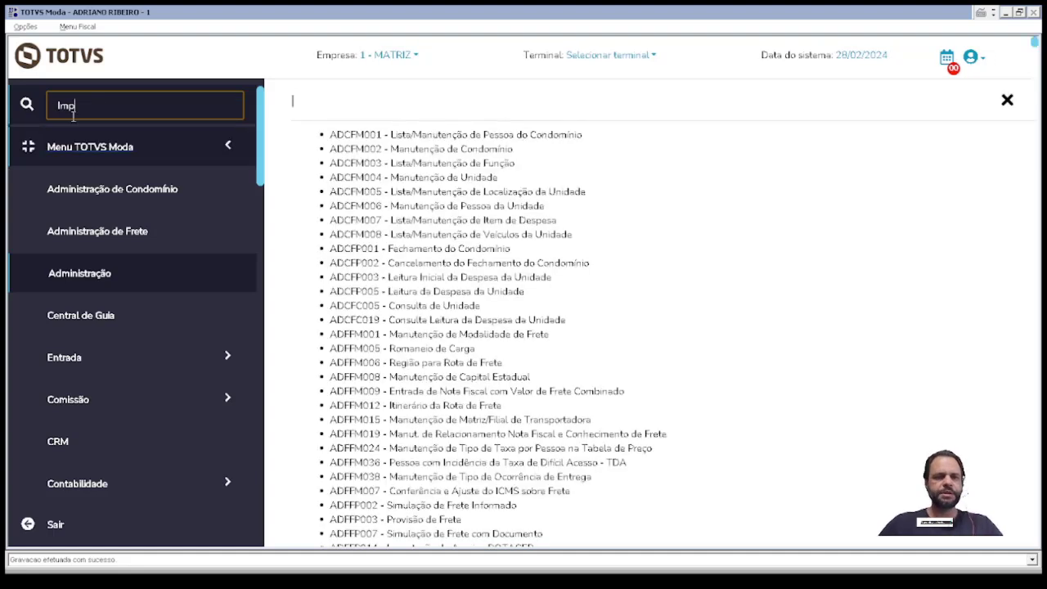
pyautogui.write('ortação de Gru')
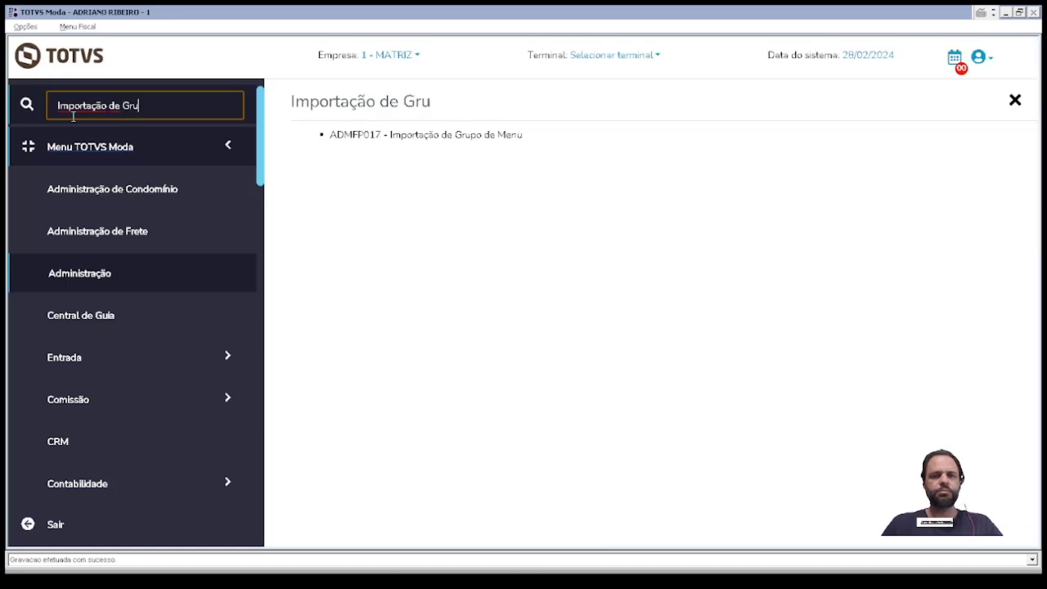
pyautogui.click(357, 137)
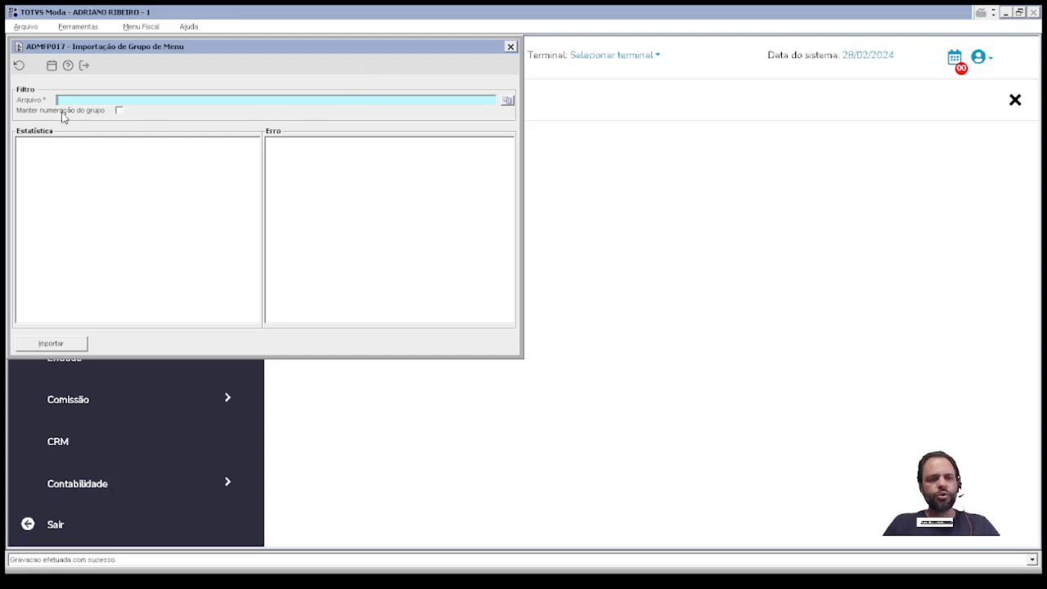
pyautogui.press('Escape')
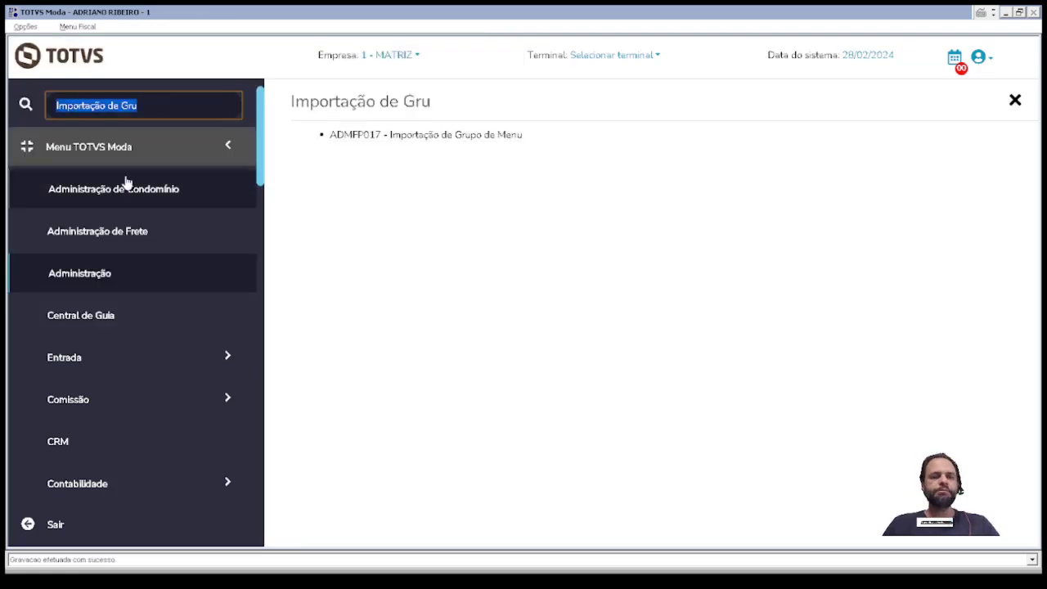
# Step: Open ADMFM037 and load group 201 COMERCIAL with components PESFM010 and TRAFM060
pyautogui.write('admfm037')
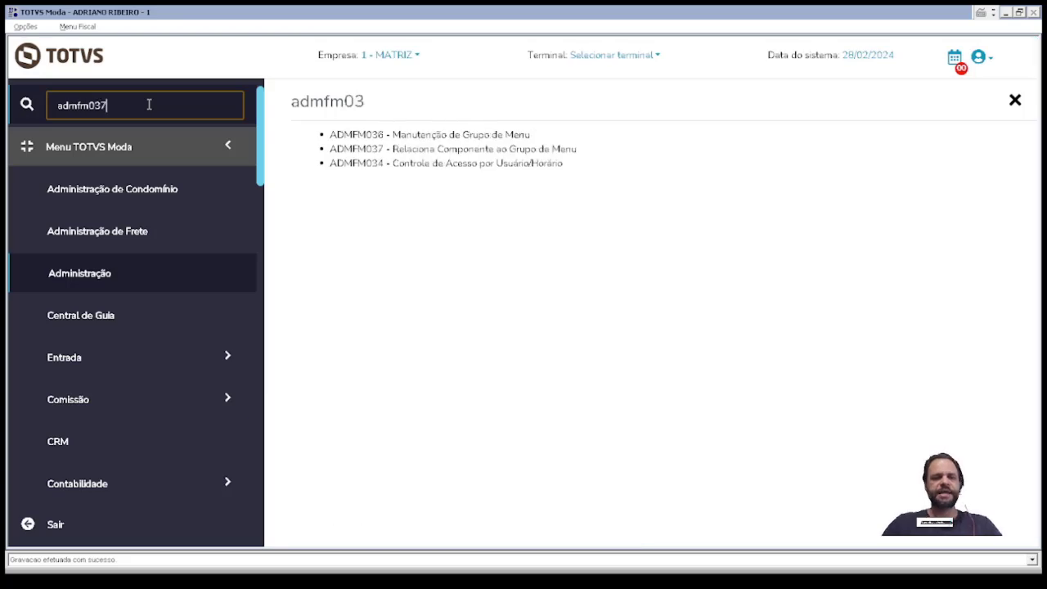
pyautogui.press('Return')
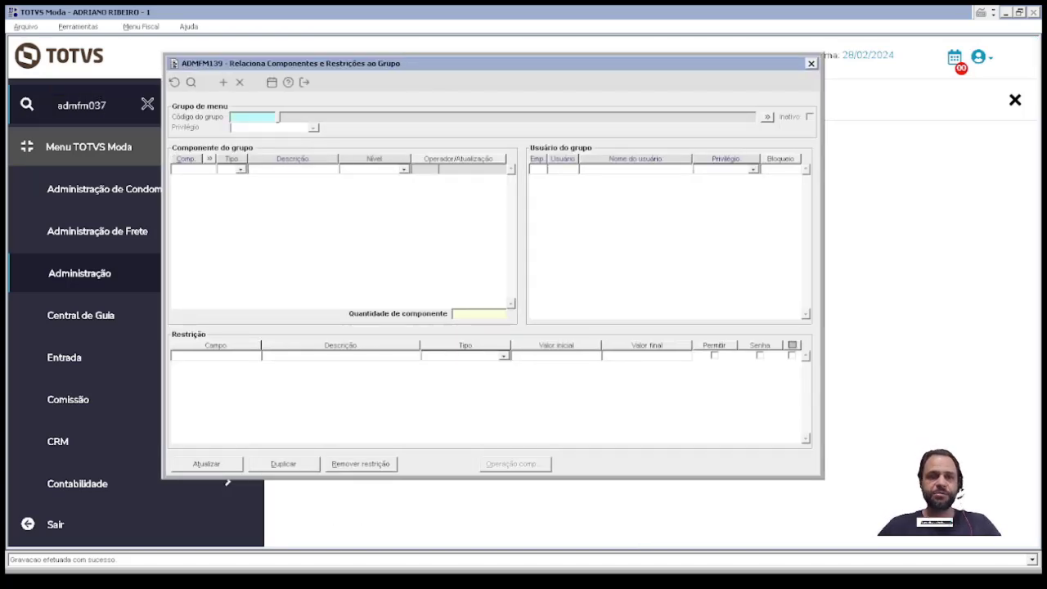
pyautogui.write('201')
pyautogui.press('Return')
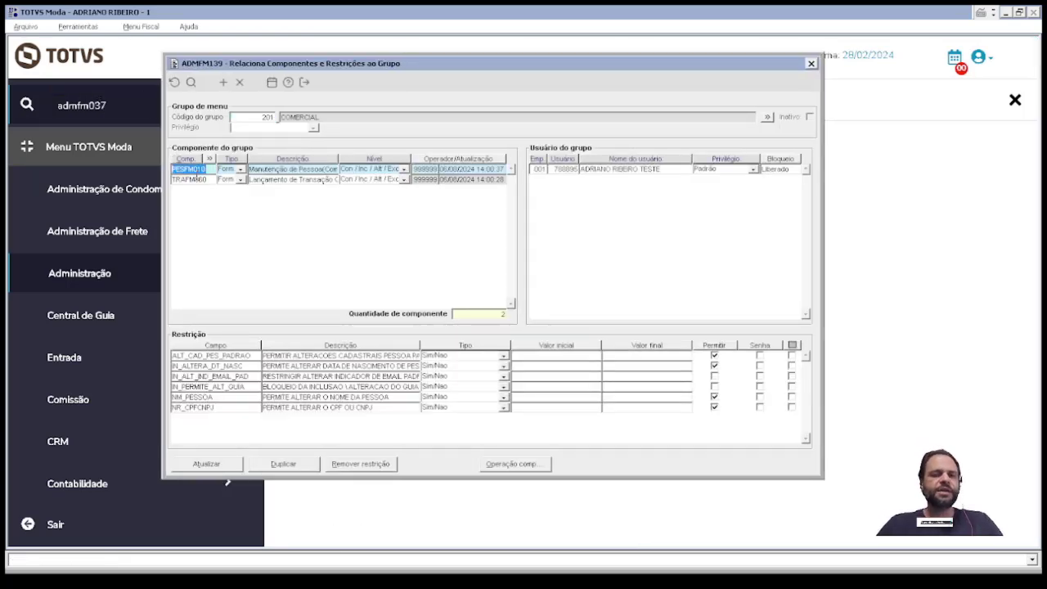
pyautogui.click(187, 169)
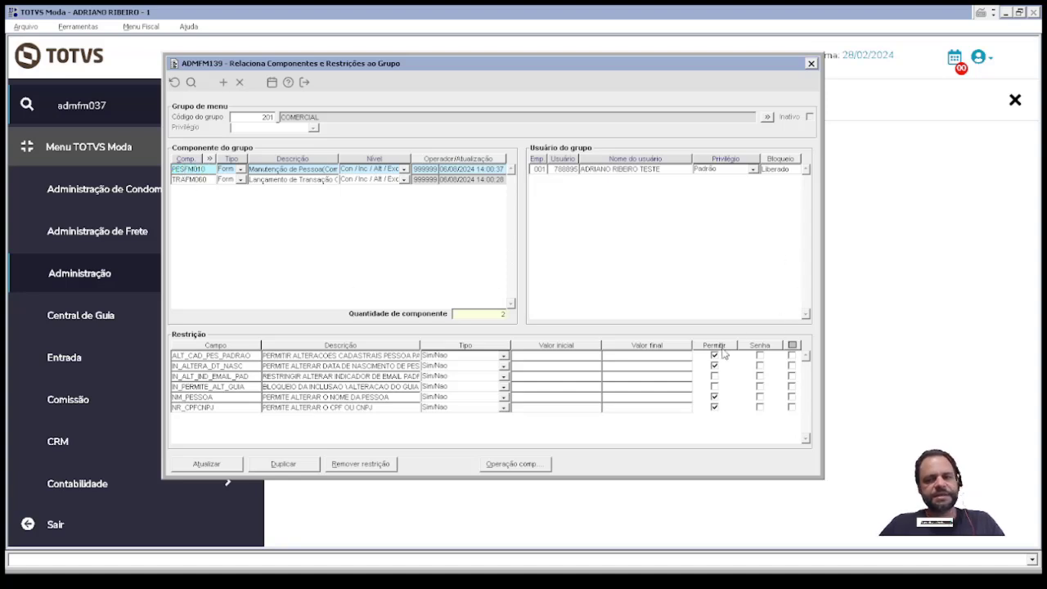